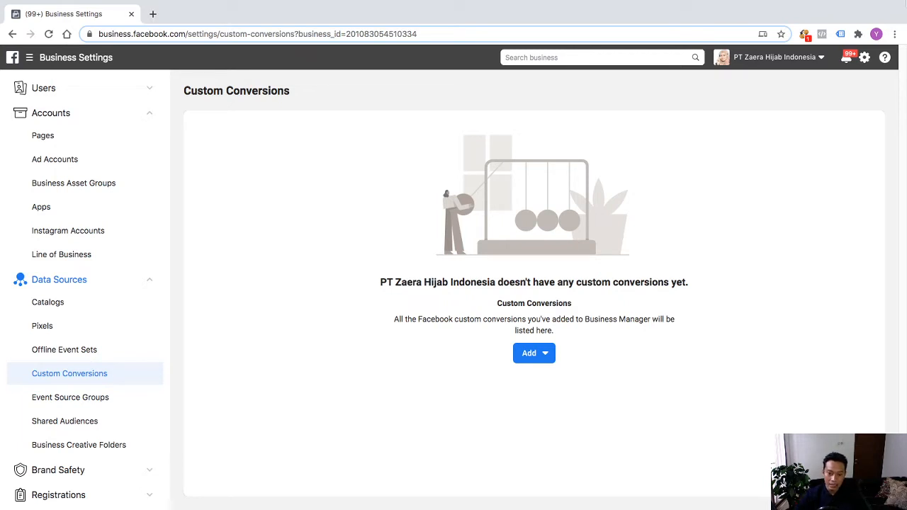
- Open the form for creating a new business-level custom conversion
{"action": "mouse_move", "coordinate": [862, 54]}
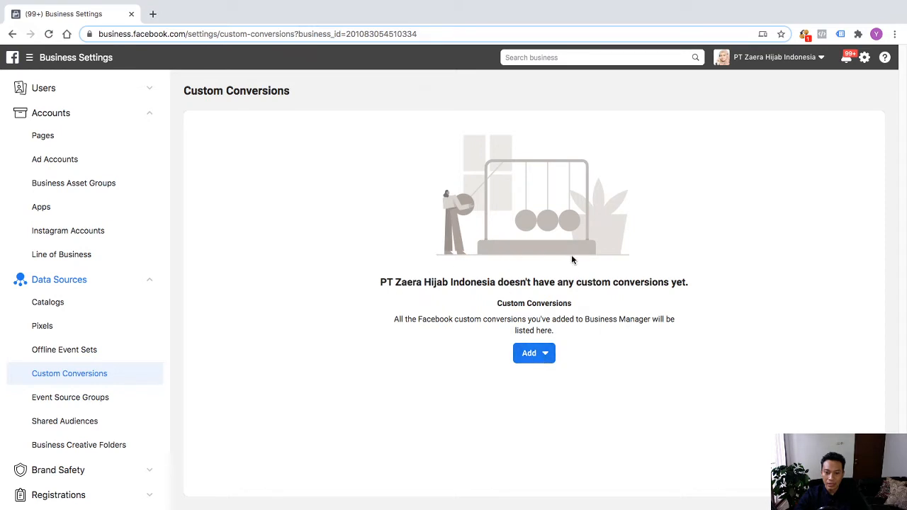
{"action": "left_click", "coordinate": [545, 356]}
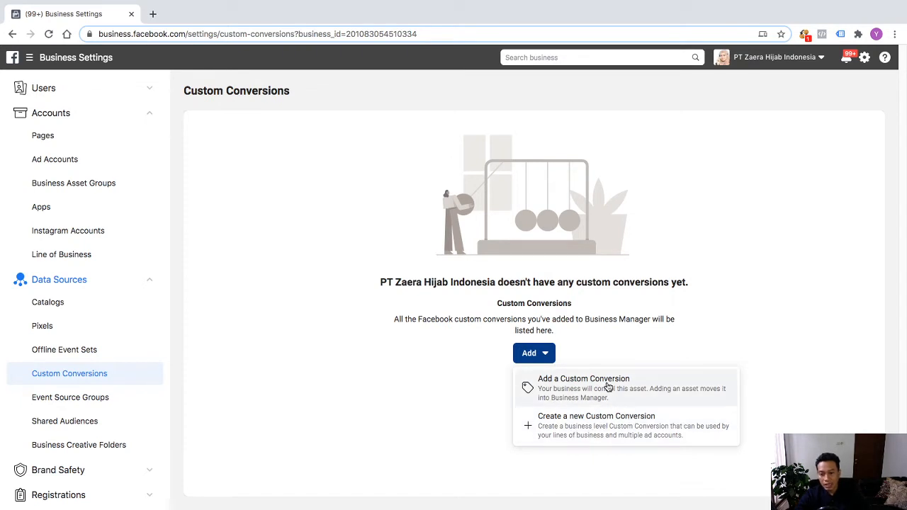
{"action": "left_click", "coordinate": [571, 428]}
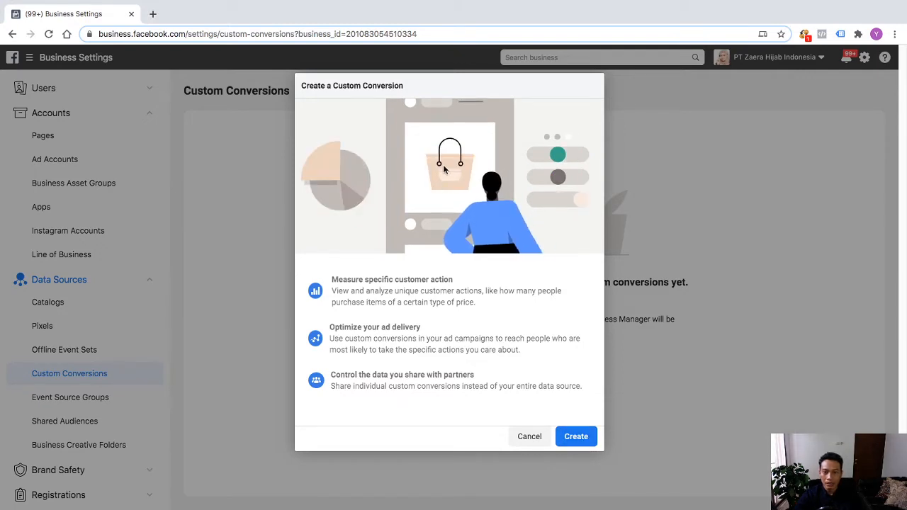
{"action": "left_click", "coordinate": [585, 442]}
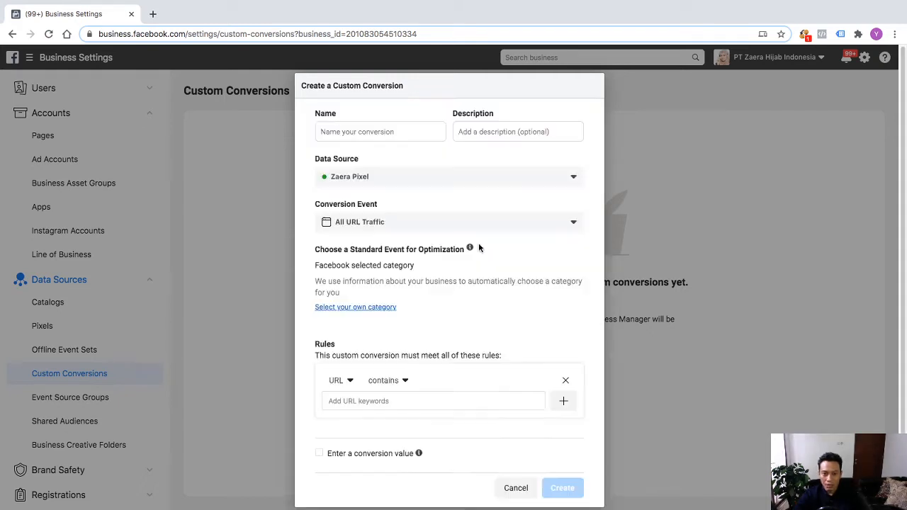
- Name the custom conversion "Pixel Baju Anak"
{"action": "left_click", "coordinate": [388, 131]}
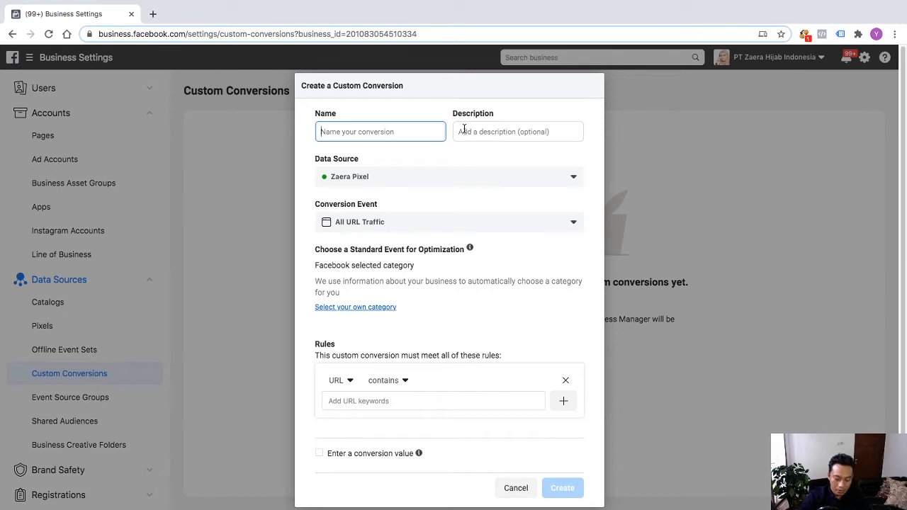
{"action": "type", "text": "Pixel "}
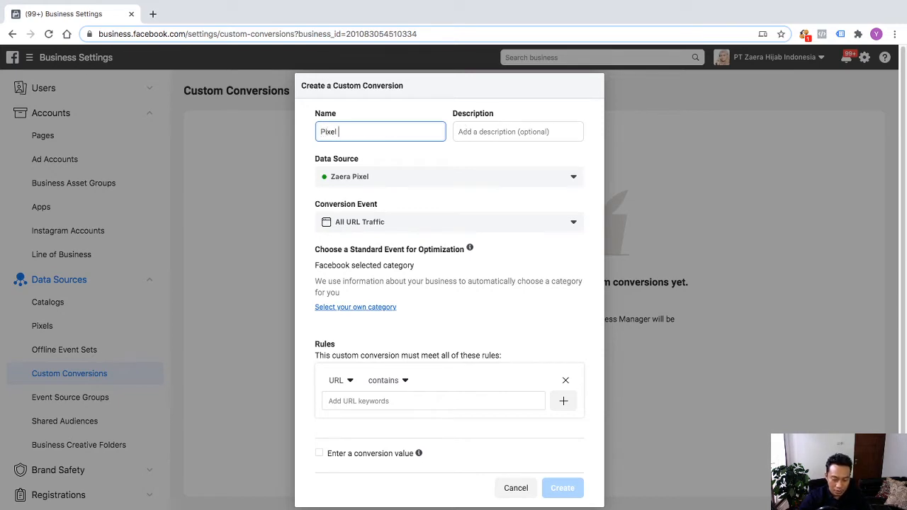
{"action": "type", "text": "Baju"}
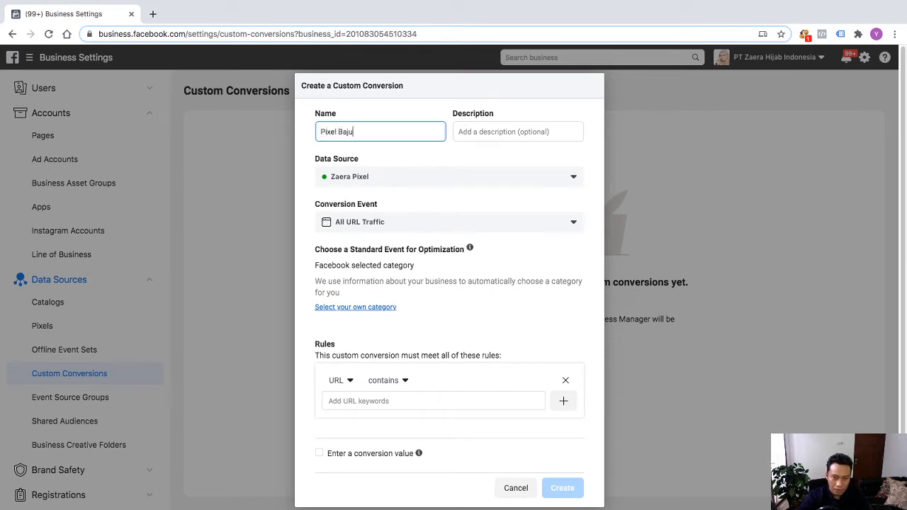
{"action": "type", "text": " Anak"}
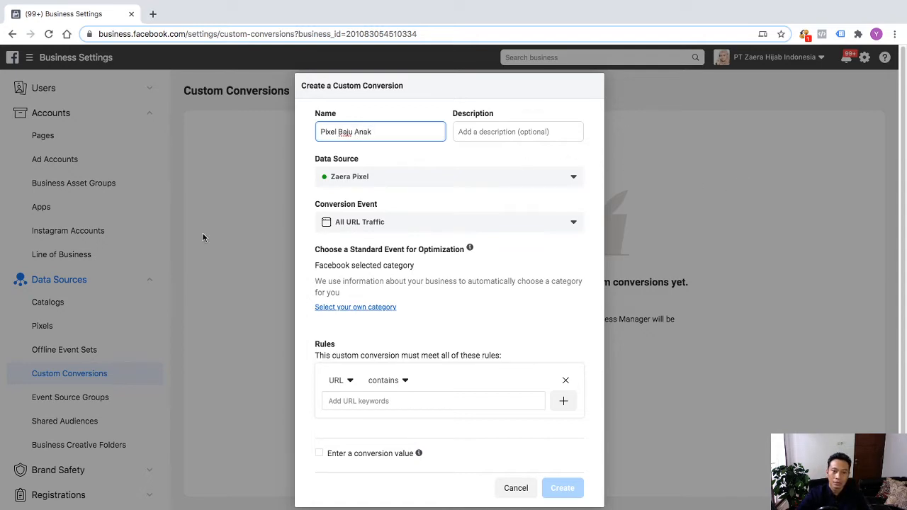
- Set the data source to the first pixel listed under Website Event, keeping All URL Traffic as the conversion event
{"action": "left_click", "coordinate": [436, 179]}
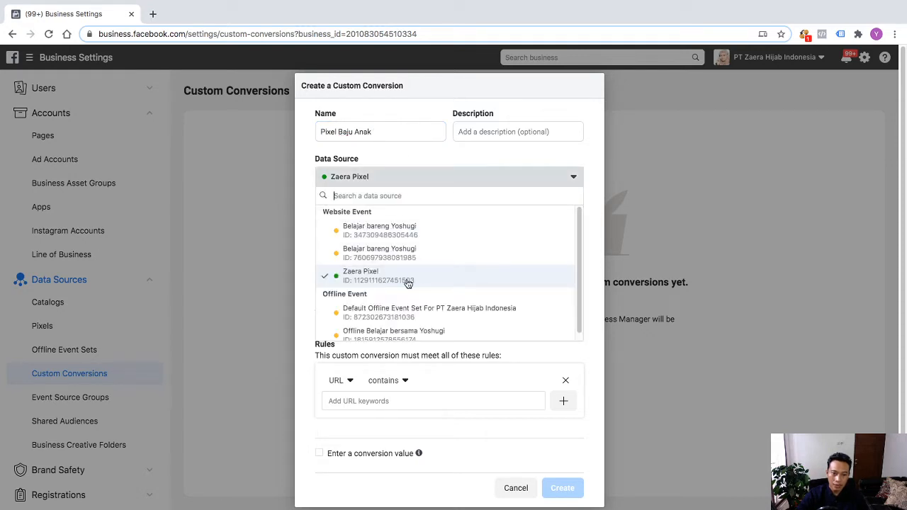
{"action": "left_click", "coordinate": [418, 230]}
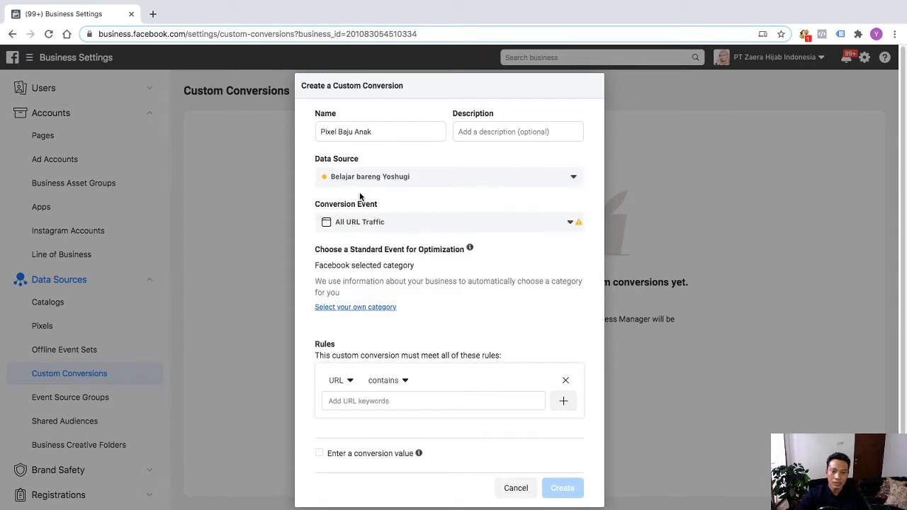
{"action": "left_click", "coordinate": [425, 223]}
{"action": "left_click", "coordinate": [460, 197]}
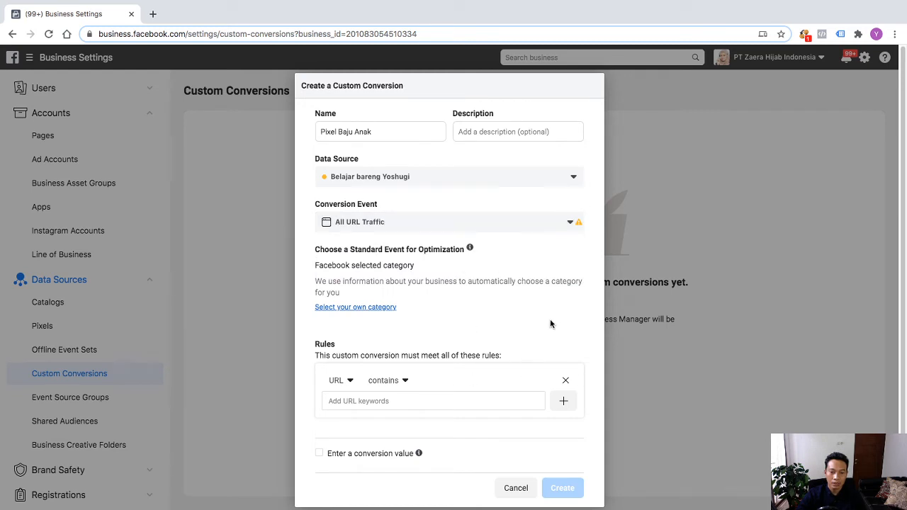
- Review the standard event categories for optimization and choose Facebook selected category (Recommended)
{"action": "scroll", "coordinate": [549, 323], "scroll_direction": "down", "scroll_amount": 1}
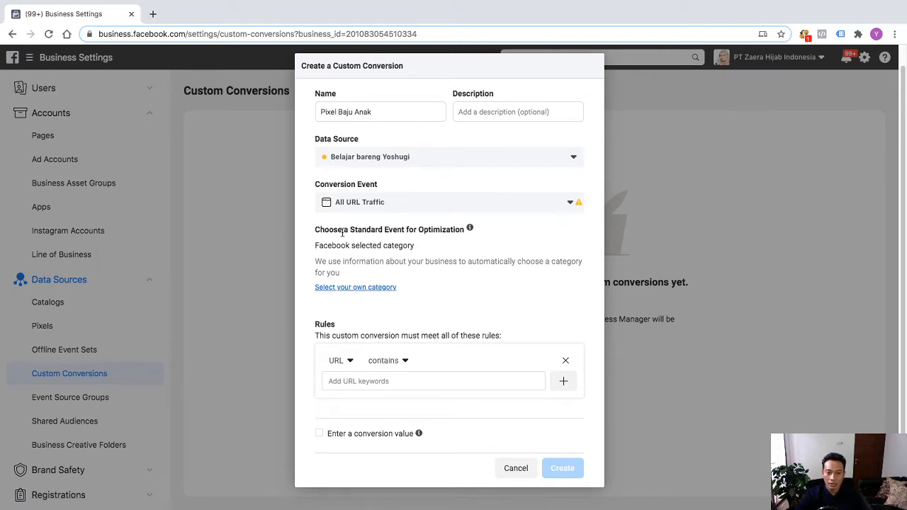
{"action": "left_click", "coordinate": [365, 289]}
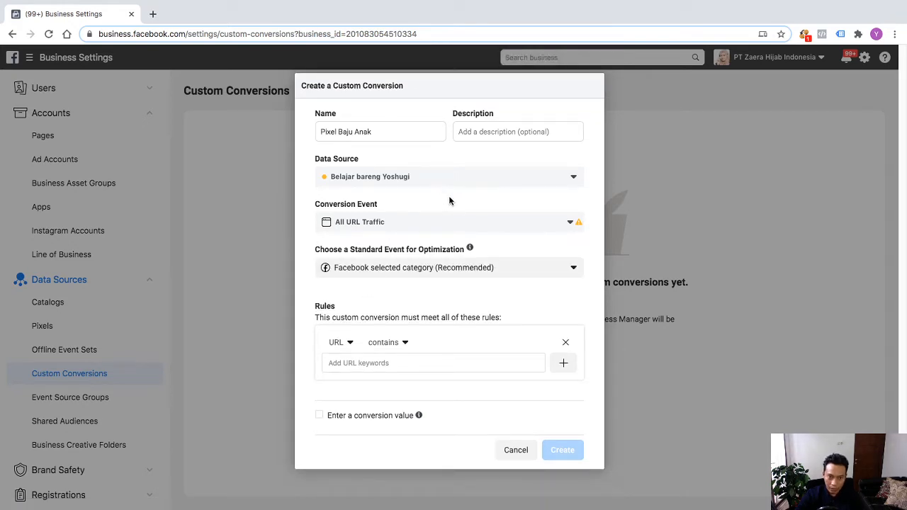
{"action": "left_click", "coordinate": [484, 273]}
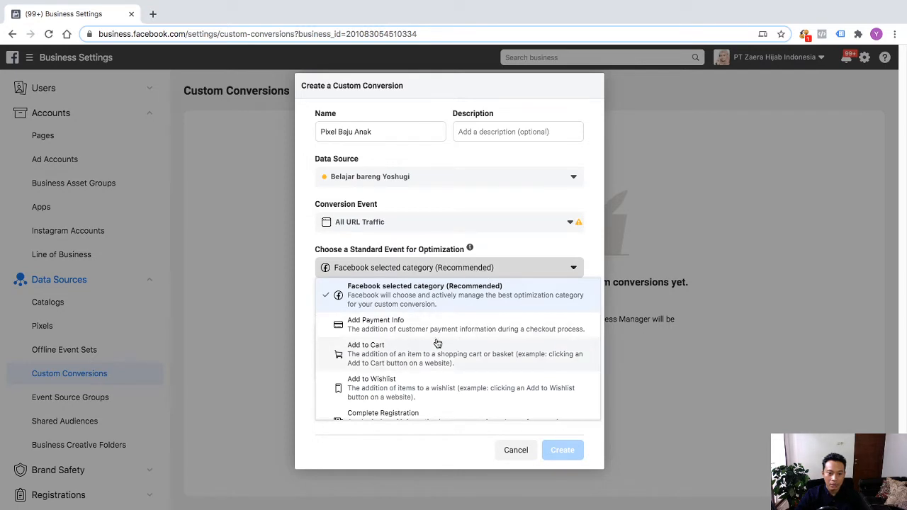
{"action": "scroll", "coordinate": [475, 377], "scroll_direction": "down", "scroll_amount": 1}
{"action": "scroll", "coordinate": [454, 372], "scroll_direction": "down", "scroll_amount": 1}
{"action": "scroll", "coordinate": [467, 357], "scroll_direction": "up", "scroll_amount": 2}
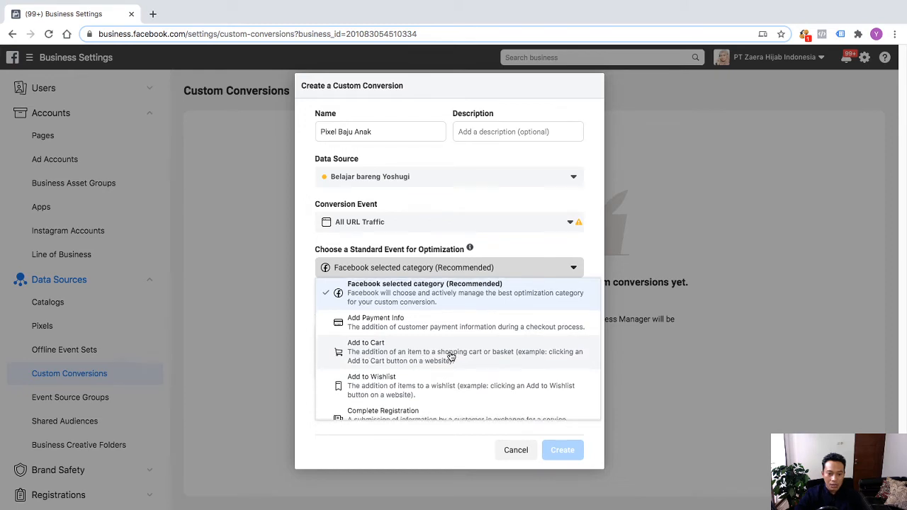
{"action": "scroll", "coordinate": [425, 361], "scroll_direction": "down", "scroll_amount": 3}
{"action": "scroll", "coordinate": [496, 375], "scroll_direction": "down", "scroll_amount": 2}
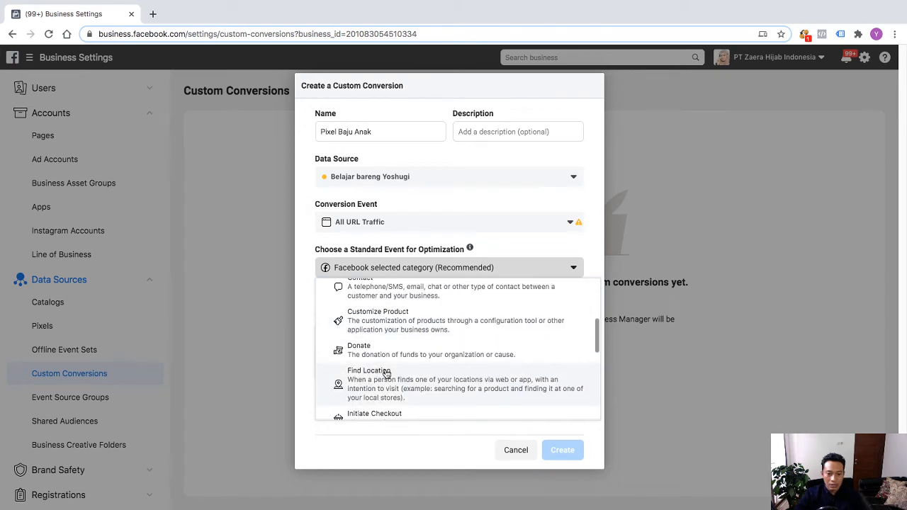
{"action": "scroll", "coordinate": [415, 372], "scroll_direction": "down", "scroll_amount": 4}
{"action": "scroll", "coordinate": [530, 394], "scroll_direction": "down", "scroll_amount": 3}
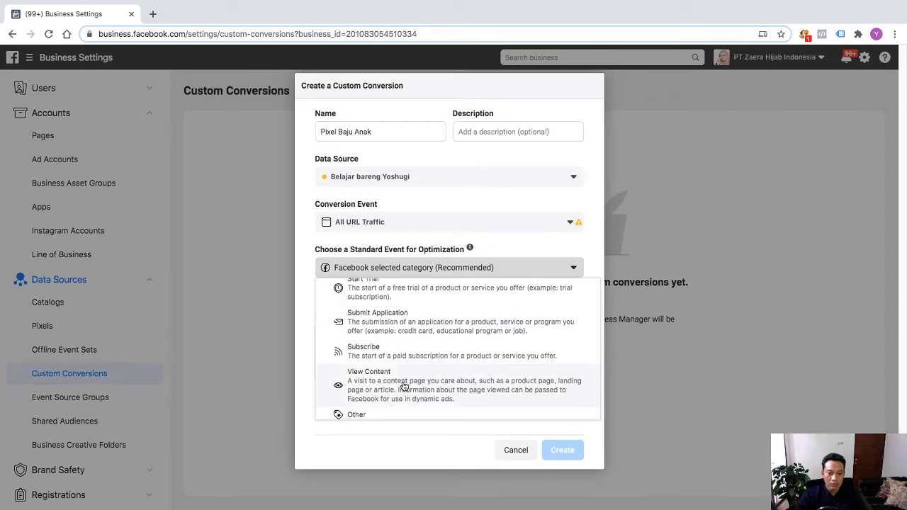
{"action": "scroll", "coordinate": [403, 385], "scroll_direction": "up", "scroll_amount": 3}
{"action": "scroll", "coordinate": [404, 387], "scroll_direction": "up", "scroll_amount": 10}
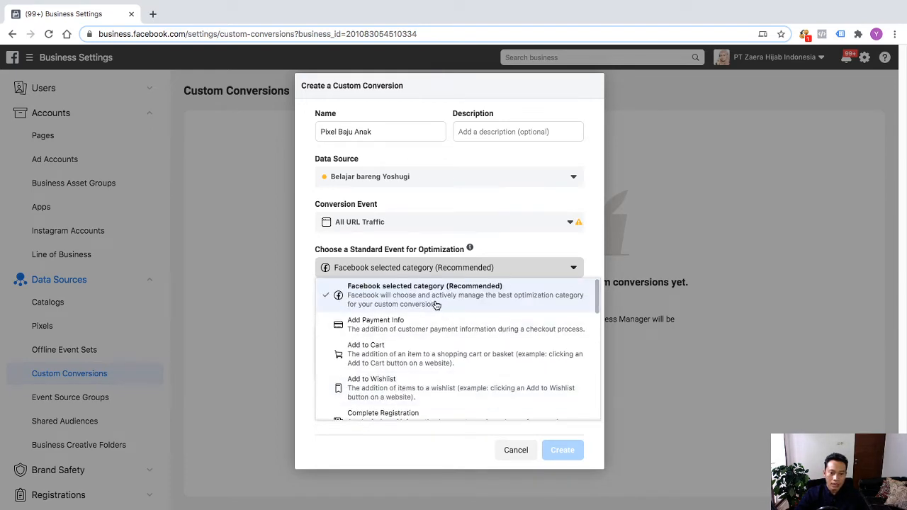
{"action": "left_click", "coordinate": [434, 303]}
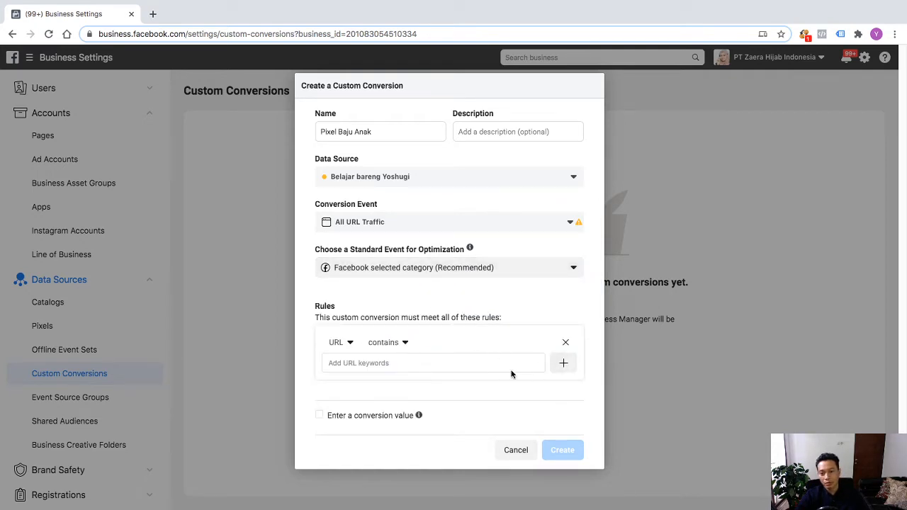
{"action": "left_click", "coordinate": [347, 345]}
{"action": "left_click", "coordinate": [391, 391]}
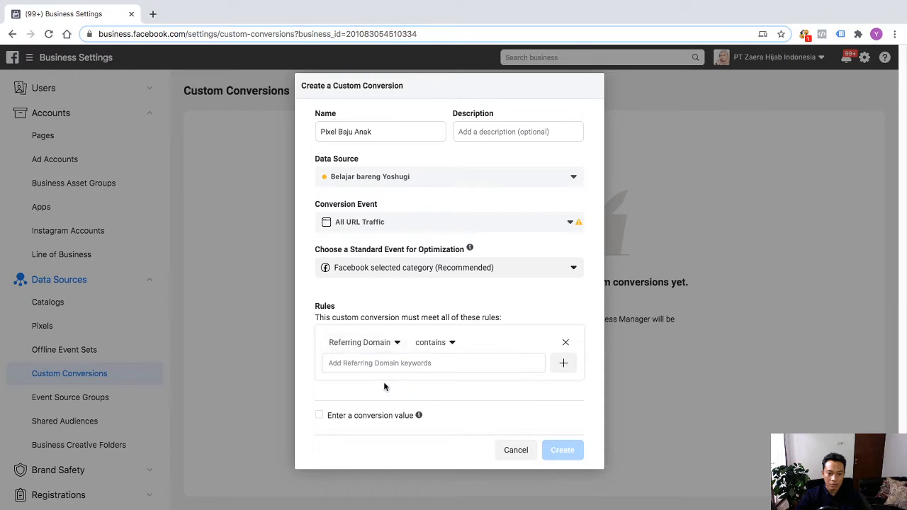
{"action": "left_click", "coordinate": [395, 343]}
{"action": "left_click", "coordinate": [381, 369]}
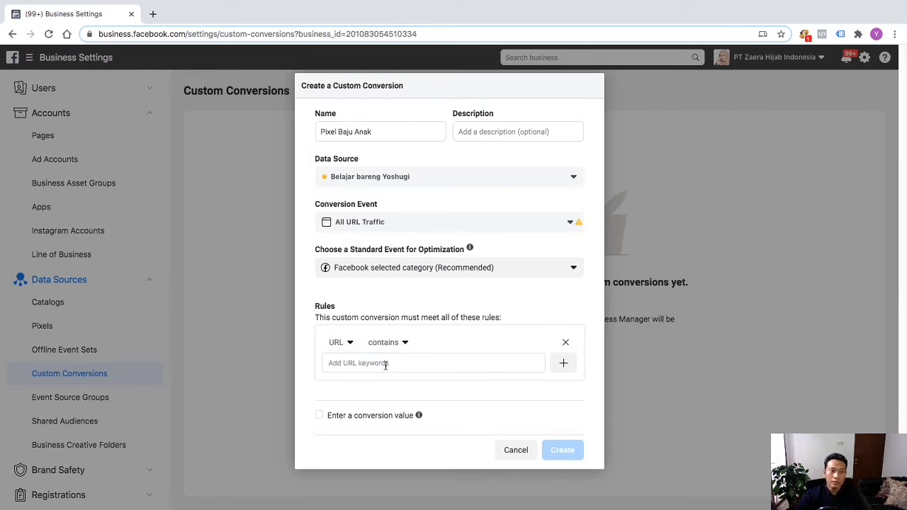
{"action": "type", "text": "https://zaerahijab.com"}
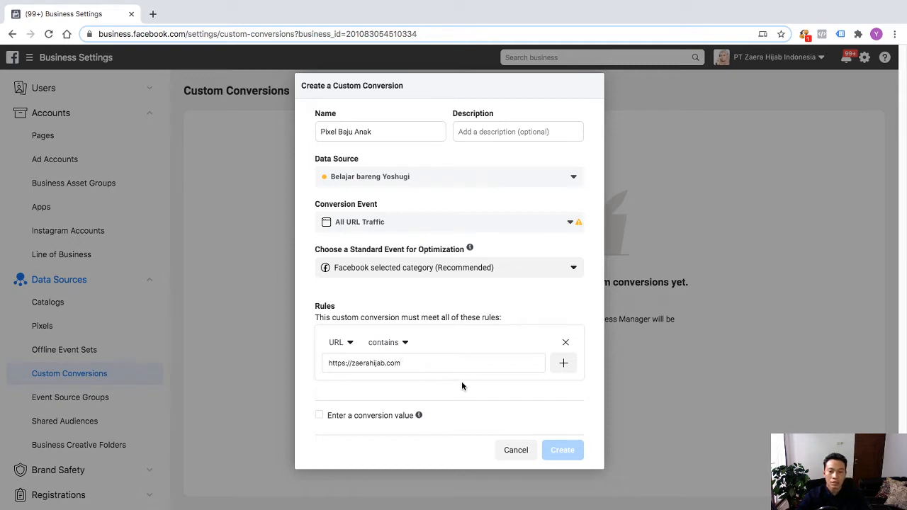
{"action": "key", "text": "Return"}
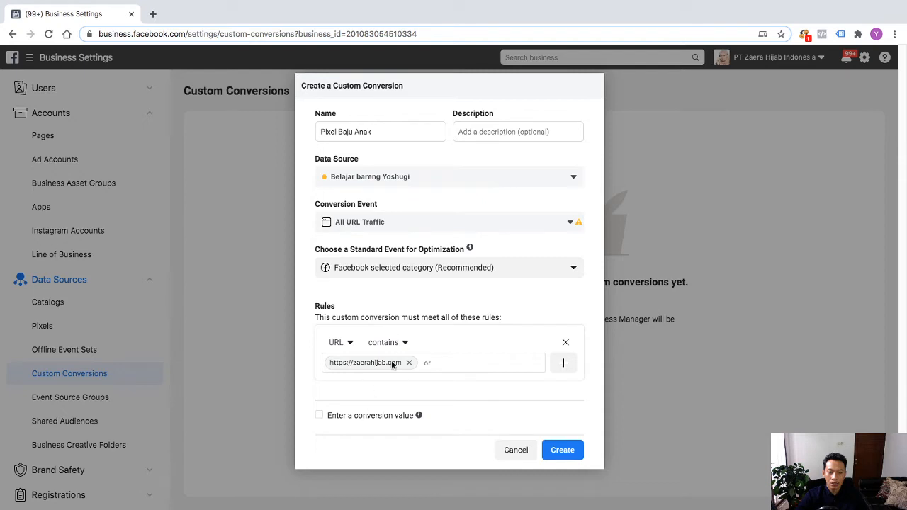
- Enable a conversion value for the custom conversion and set it to 297000
{"action": "left_click", "coordinate": [365, 416]}
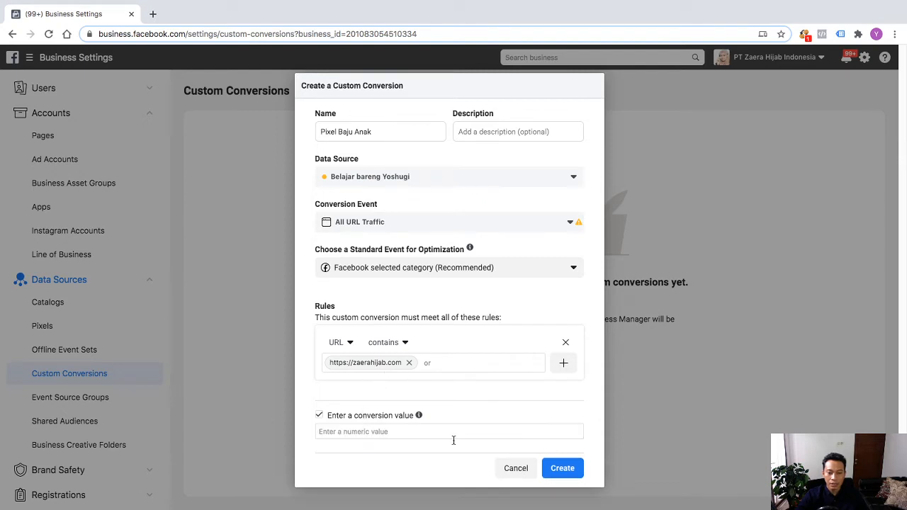
{"action": "left_click", "coordinate": [411, 431]}
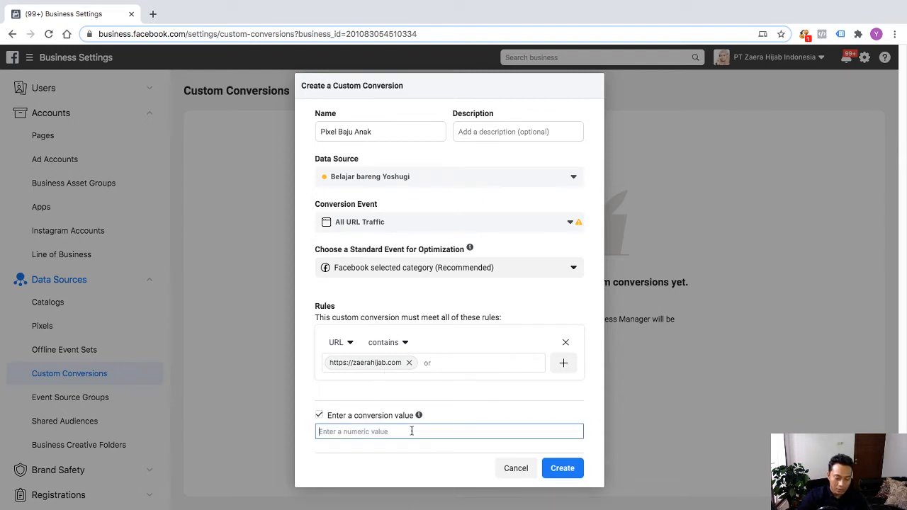
{"action": "type", "text": "297000"}
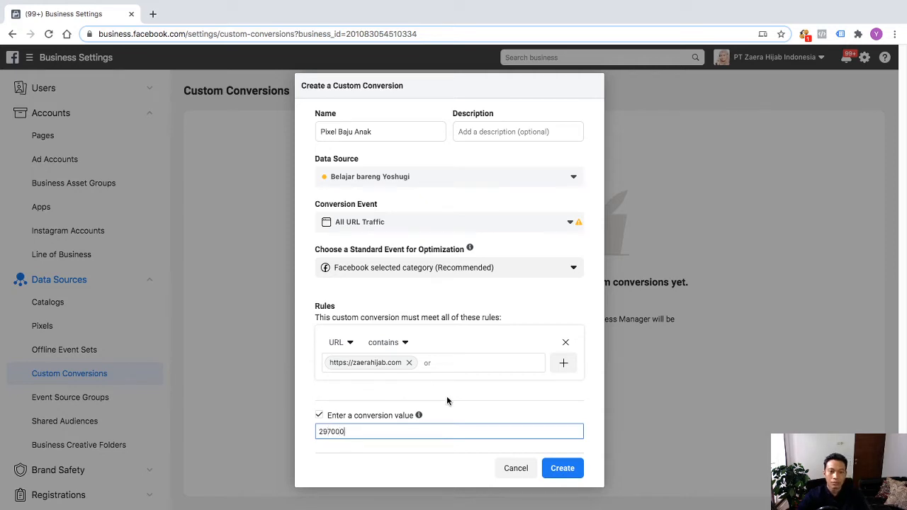
{"action": "left_click", "coordinate": [595, 403]}
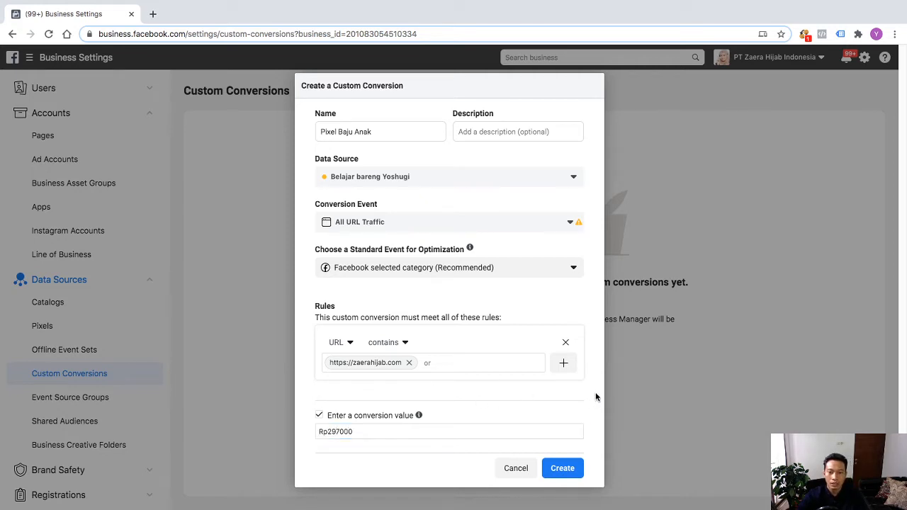
- Enter "ini Custom convertion untuk Baju anak" as the custom conversion's description
{"action": "left_click", "coordinate": [477, 132]}
{"action": "type", "text": "ini Cu"}
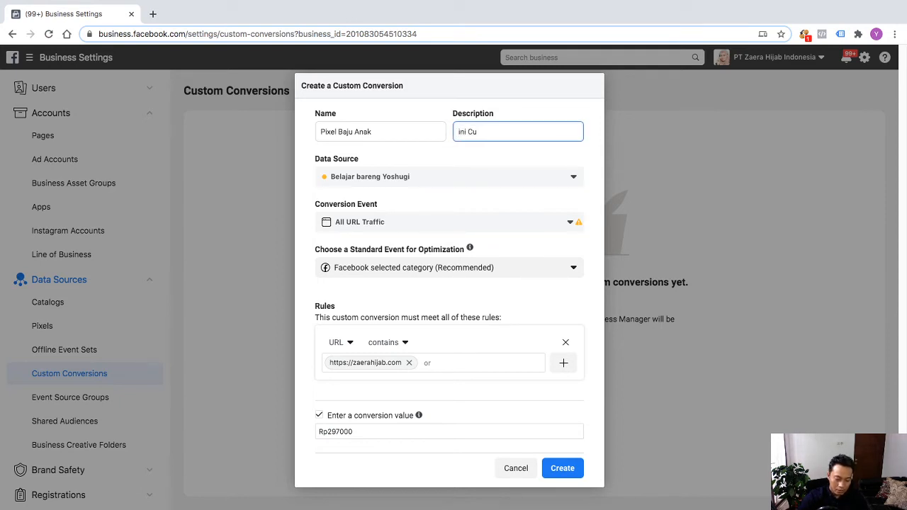
{"action": "type", "text": "stom convertion untuk Baju an"}
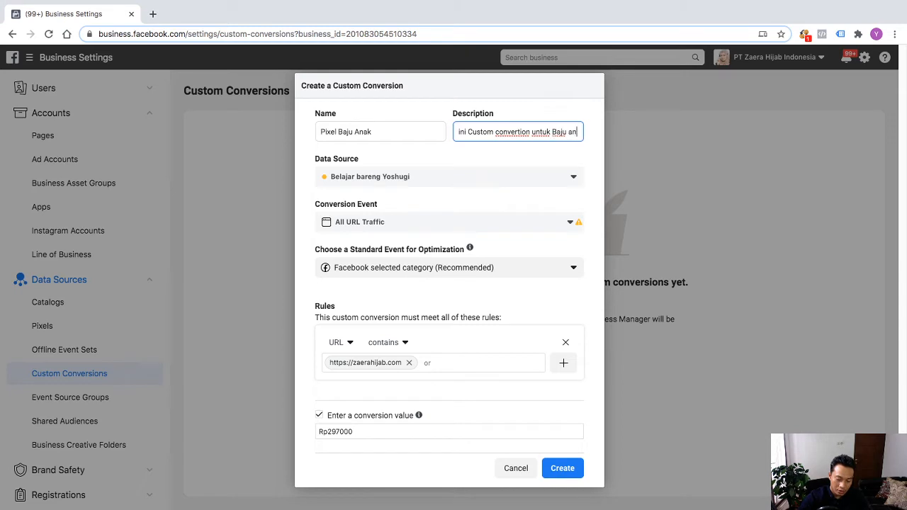
{"action": "type", "text": "k"}
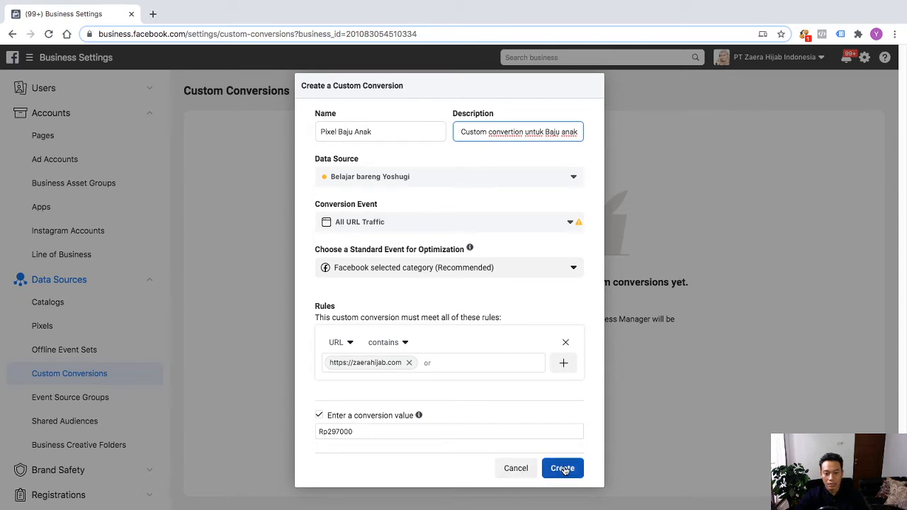
- Change the data source to Zaera Pixel and set the standard event to Facebook selected category (Recommended)
{"action": "left_click", "coordinate": [403, 184]}
{"action": "left_click", "coordinate": [350, 272]}
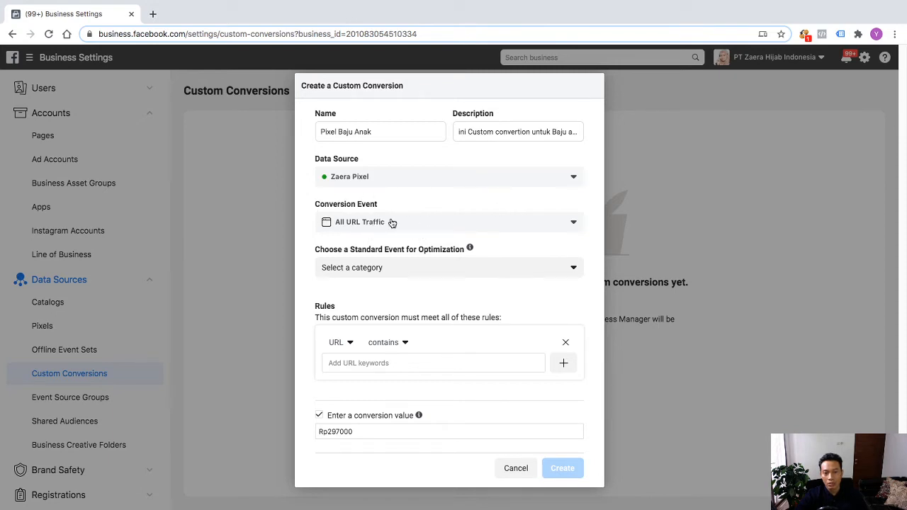
{"action": "left_click", "coordinate": [452, 268]}
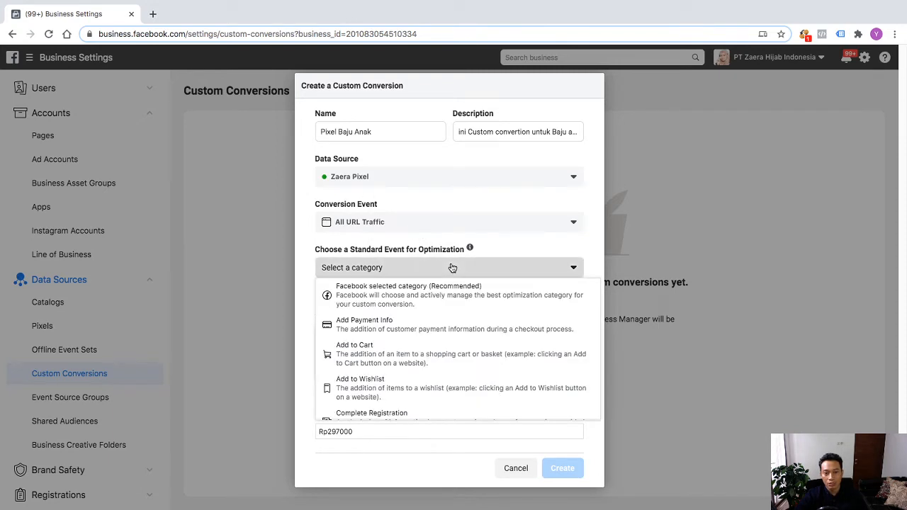
{"action": "left_click", "coordinate": [403, 292]}
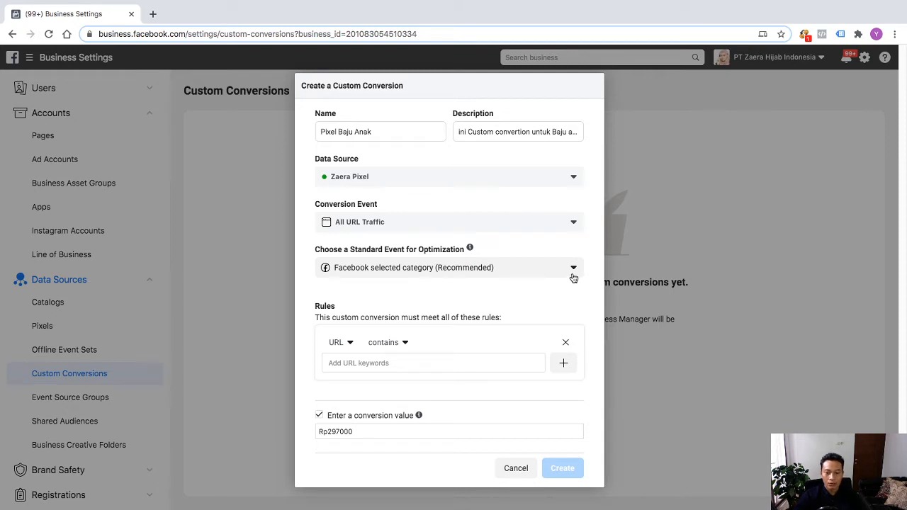
{"action": "left_click", "coordinate": [399, 364]}
{"action": "type", "text": "https://zaerahijab.com"}
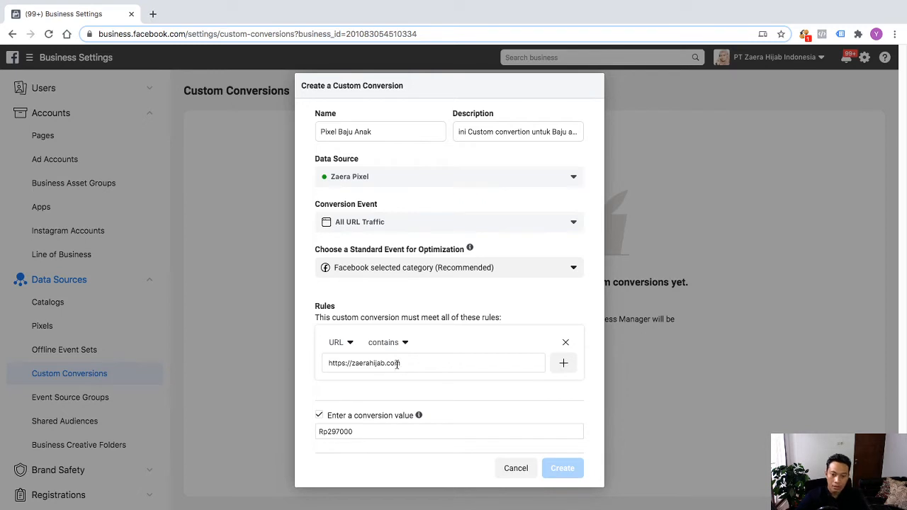
{"action": "left_click", "coordinate": [577, 309]}
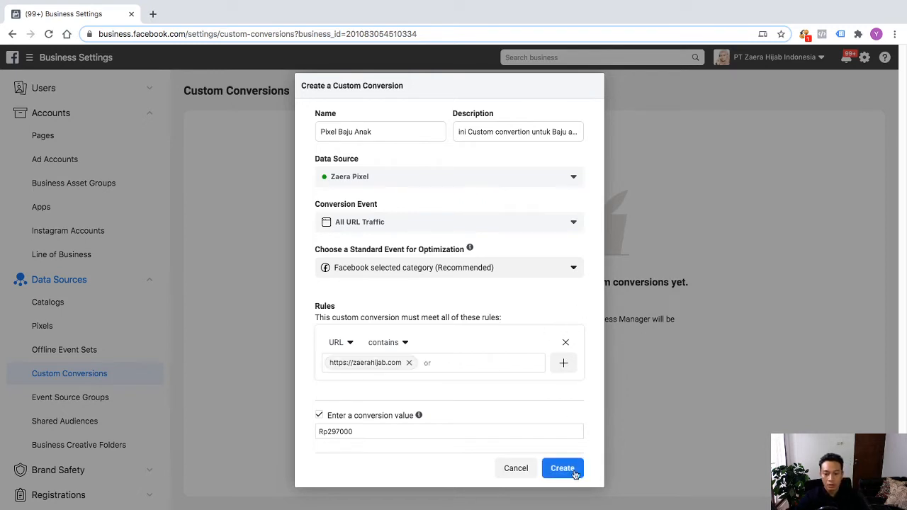
- Create the Pixel Baju Anak custom conversion and reload the Custom Conversions page
{"action": "left_click", "coordinate": [574, 471]}
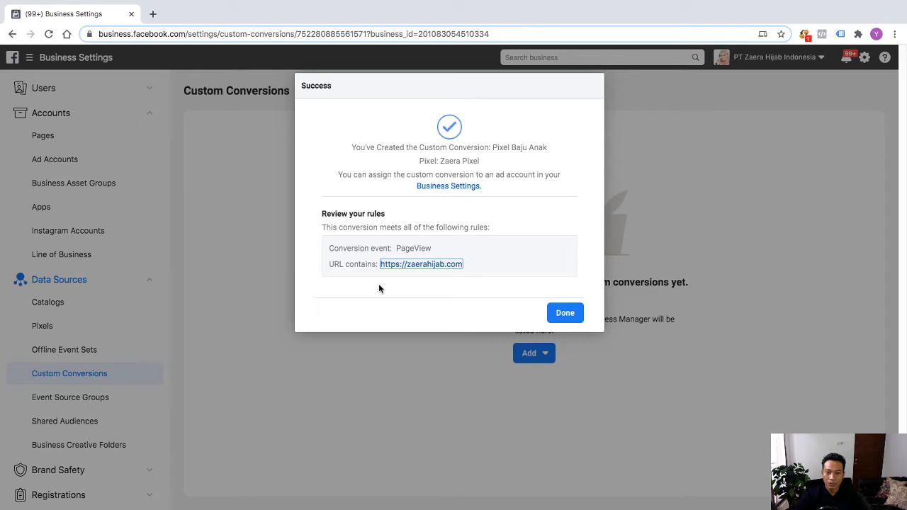
{"action": "left_click", "coordinate": [566, 313]}
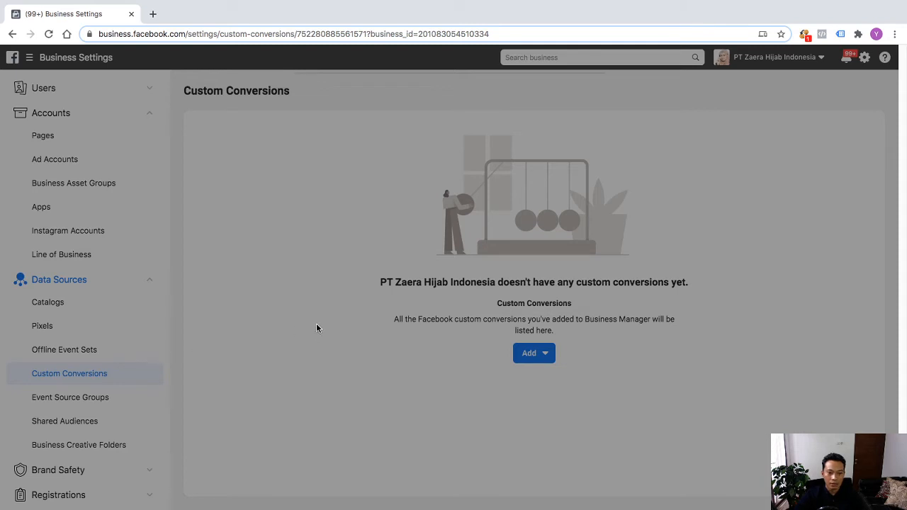
{"action": "left_click", "coordinate": [51, 35]}
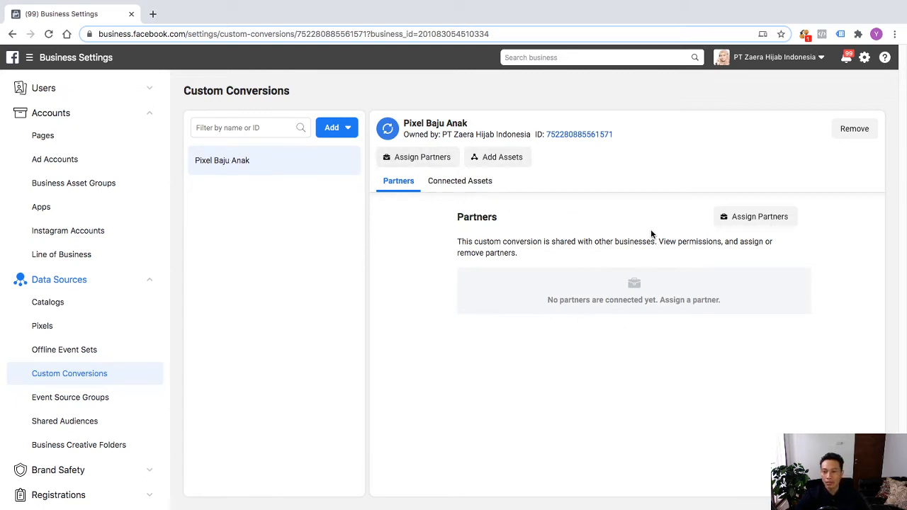
- Try to share the Pixel Baju Anak conversion with a partner, using the business ID copied from the page address
{"action": "left_click", "coordinate": [759, 217]}
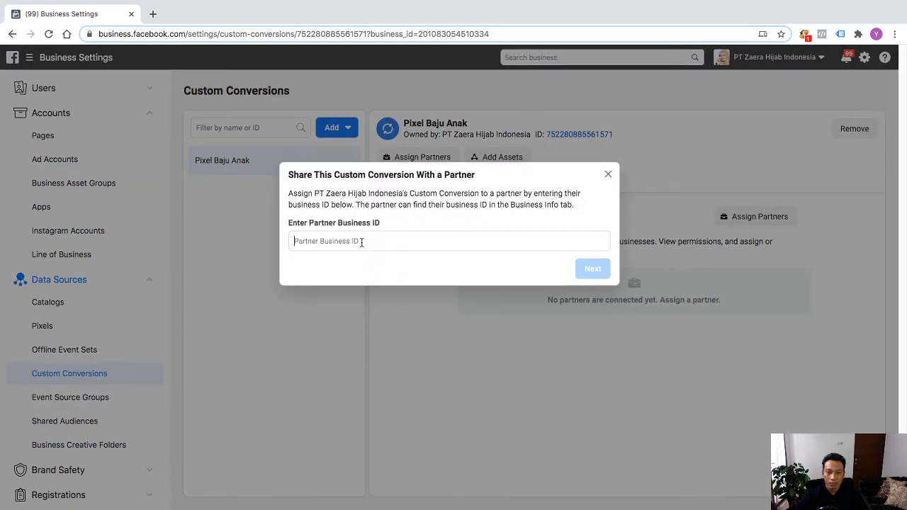
{"action": "left_click", "coordinate": [362, 243]}
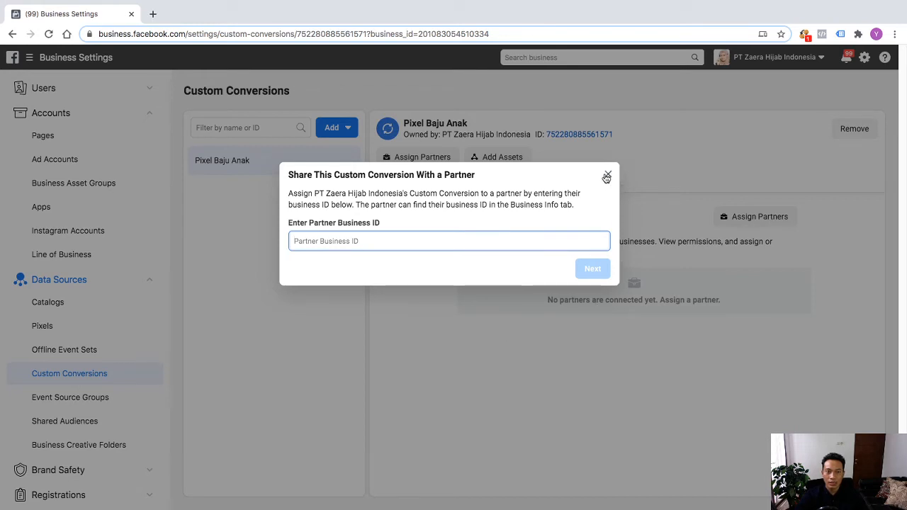
{"action": "double_click", "coordinate": [453, 34]}
{"action": "key", "text": "ctrl+c"}
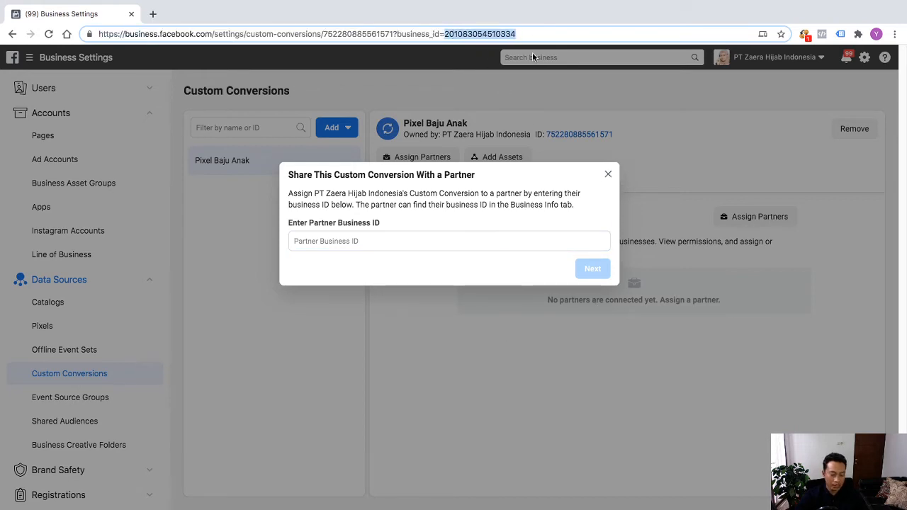
{"action": "left_click", "coordinate": [448, 239]}
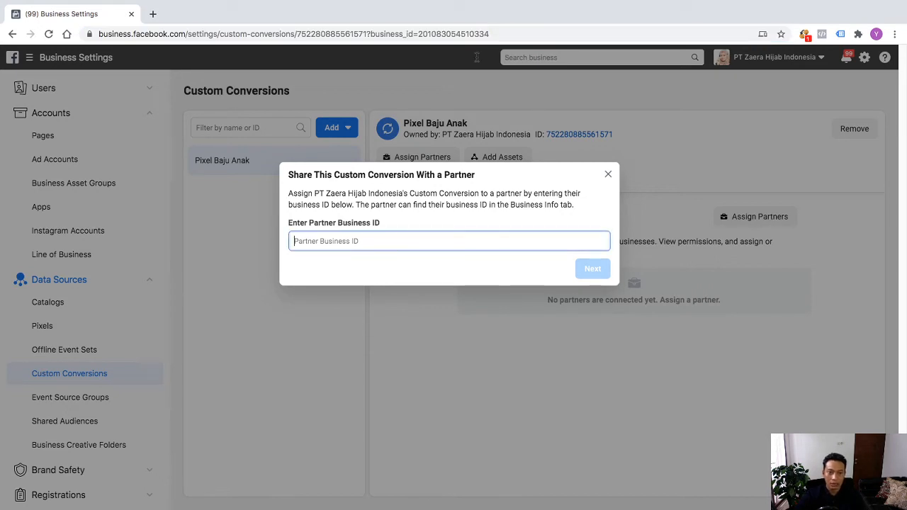
{"action": "key", "text": "ctrl+v"}
{"action": "key", "text": "ctrl+a"}
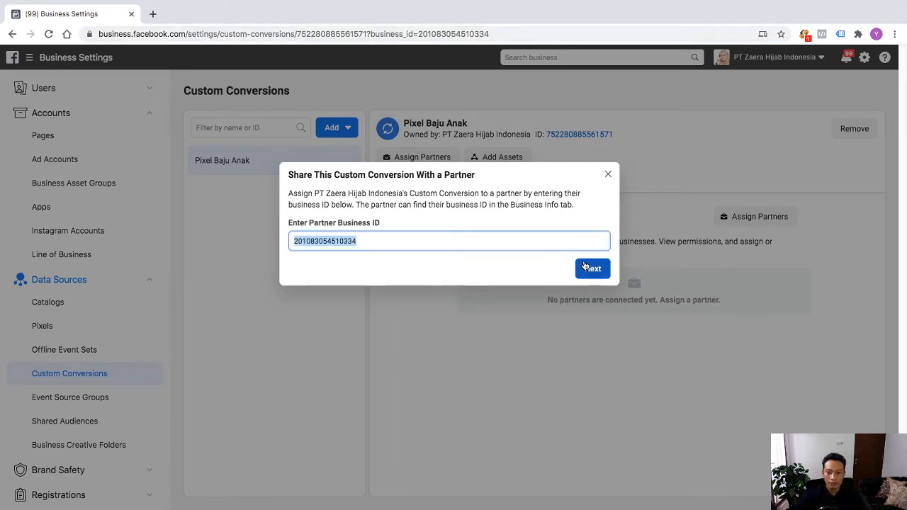
{"action": "left_click", "coordinate": [584, 266]}
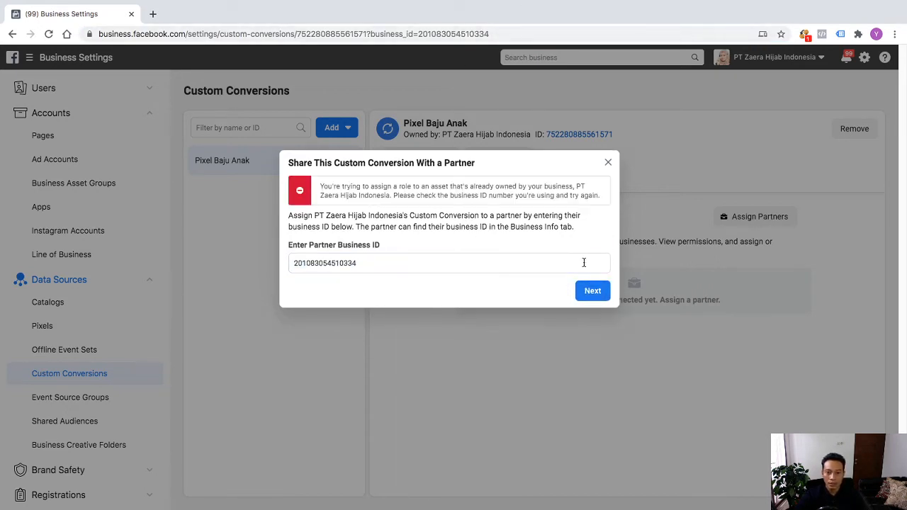
{"action": "left_click", "coordinate": [608, 163]}
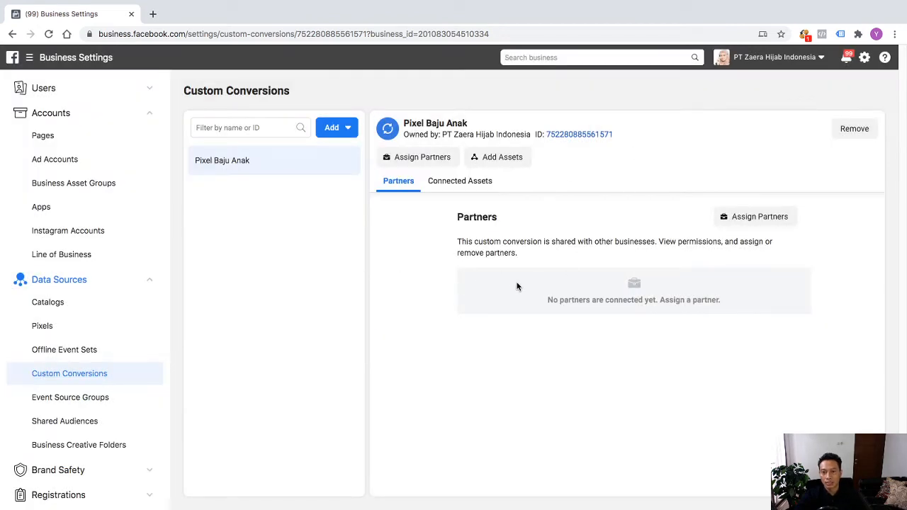
- Connect the Fashion Line Bisnis line of business and the Account Belajar Bareng ad account to the Pixel Baju Anak conversion
{"action": "left_click", "coordinate": [473, 186]}
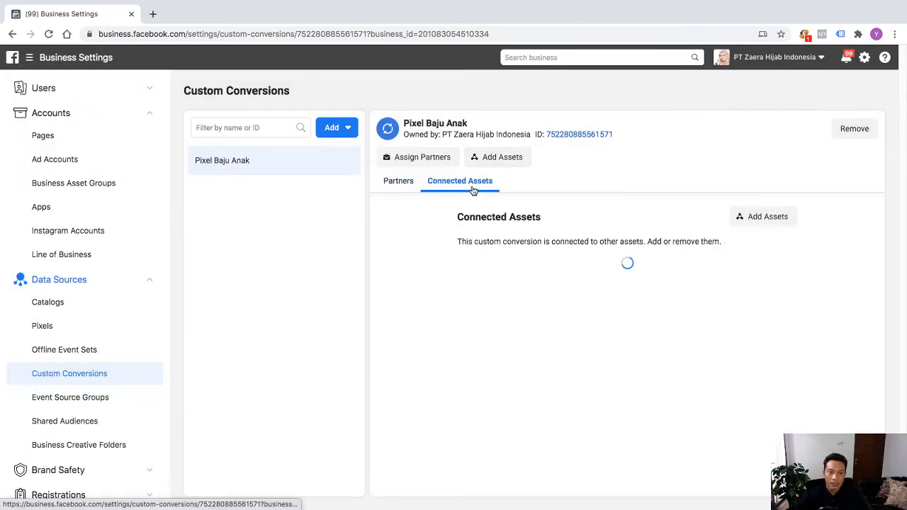
{"action": "left_click", "coordinate": [779, 218]}
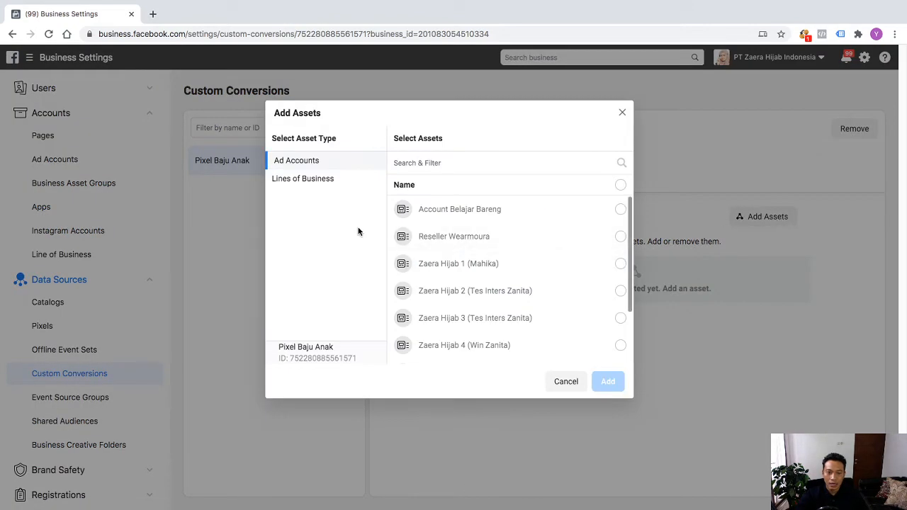
{"action": "left_click", "coordinate": [338, 181]}
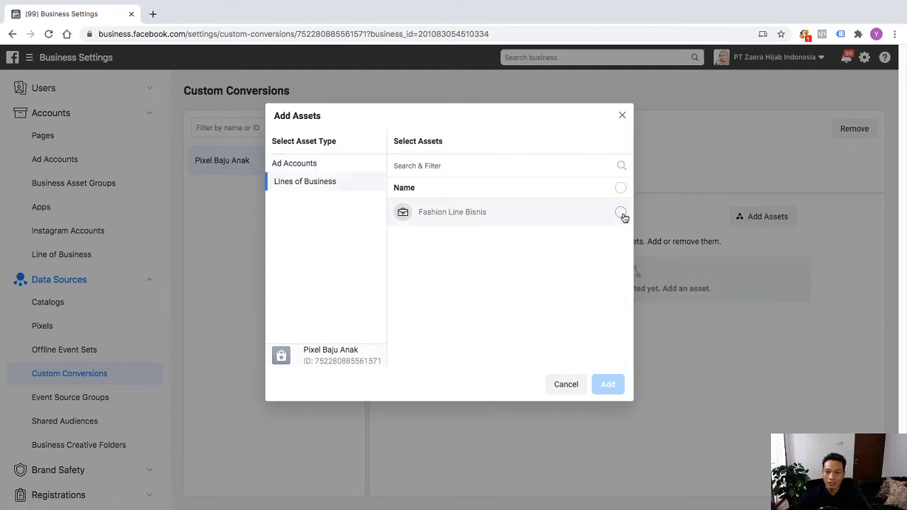
{"action": "left_click", "coordinate": [621, 213]}
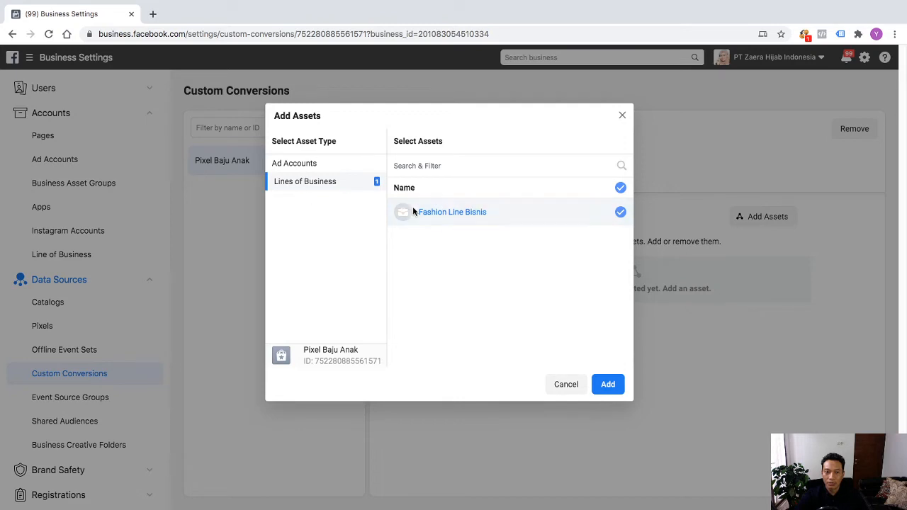
{"action": "left_click", "coordinate": [330, 163]}
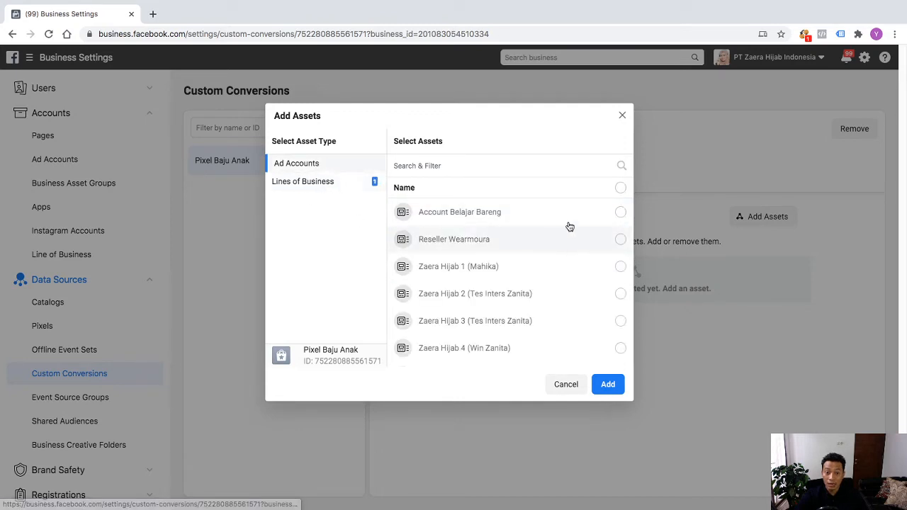
{"action": "left_click", "coordinate": [596, 214]}
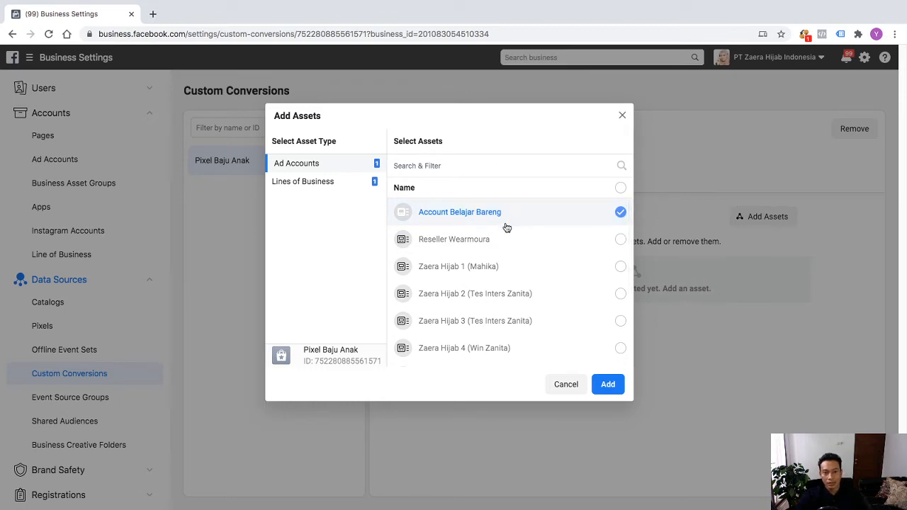
{"action": "left_click", "coordinate": [340, 185]}
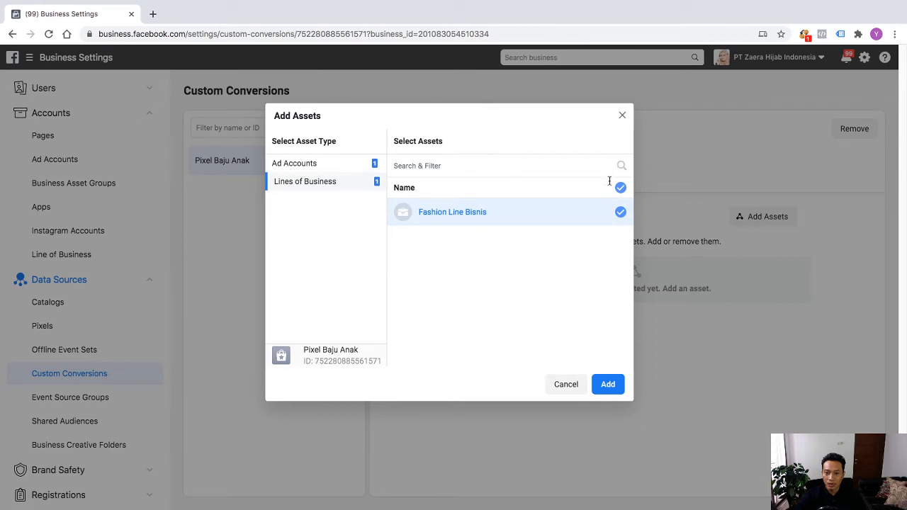
{"action": "left_click", "coordinate": [605, 381]}
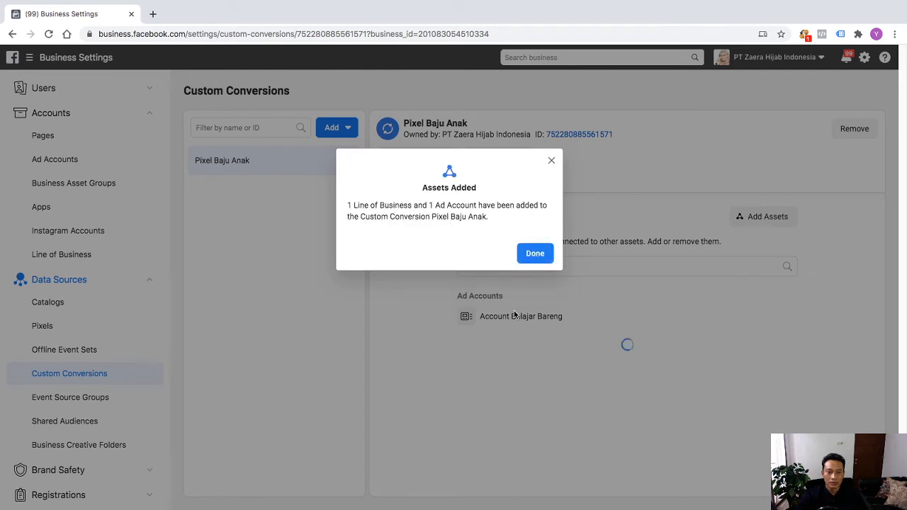
{"action": "left_click", "coordinate": [542, 257]}
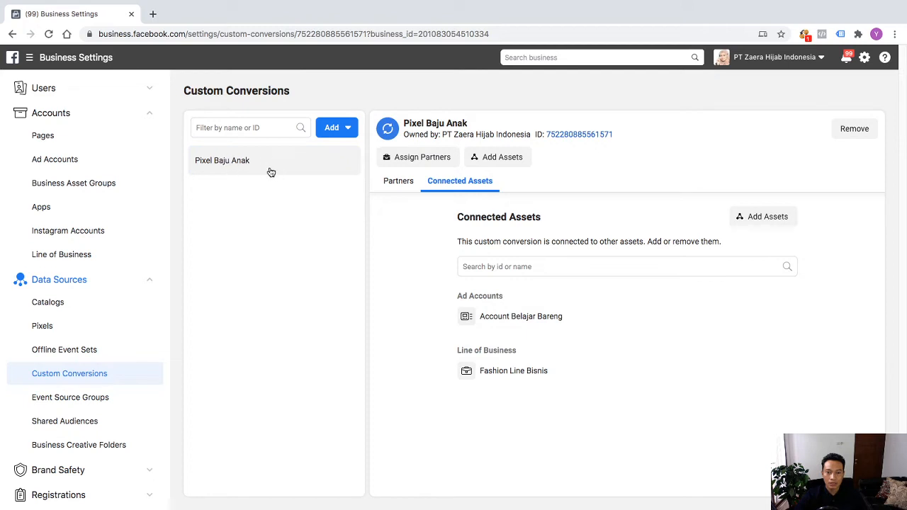
- Open the Account Belajar Bareng ad account in Ads Manager and return Business Settings to Custom Conversions
{"action": "left_click", "coordinate": [535, 319]}
{"action": "right_click", "coordinate": [535, 318]}
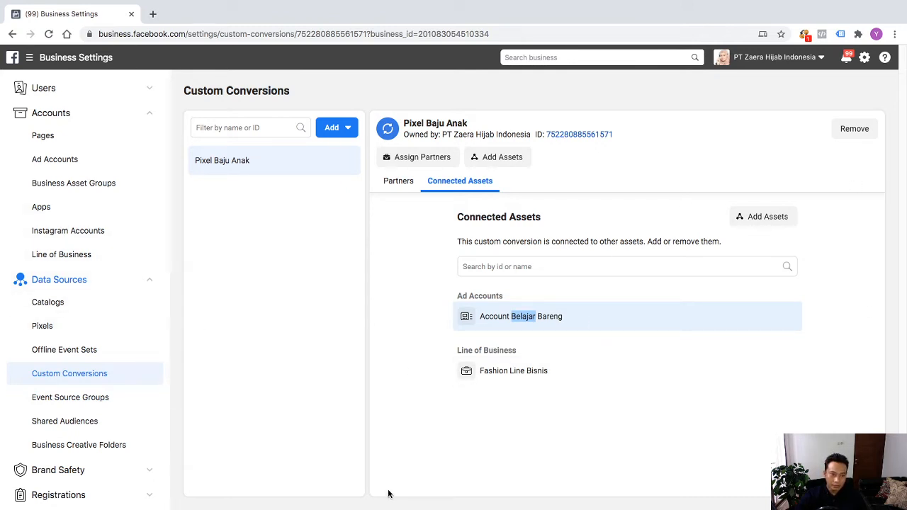
{"action": "right_click", "coordinate": [72, 162]}
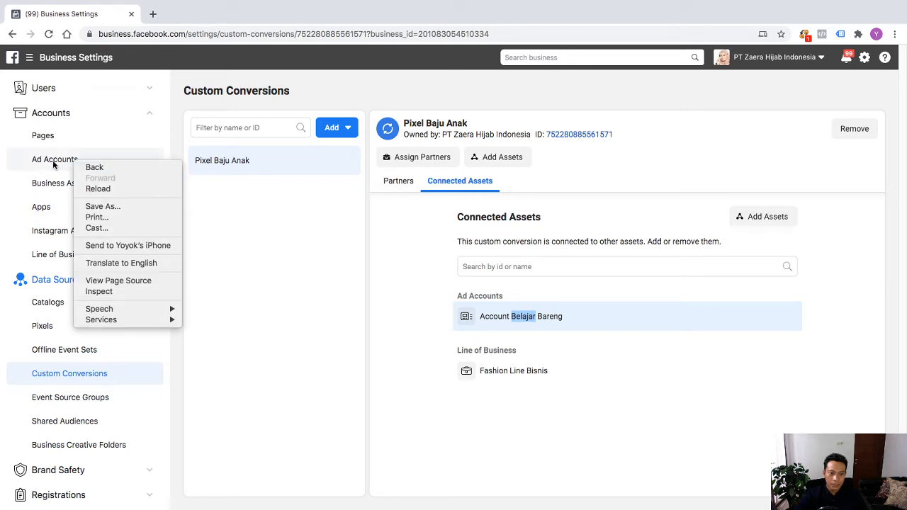
{"action": "left_click", "coordinate": [55, 161]}
{"action": "left_click", "coordinate": [57, 159]}
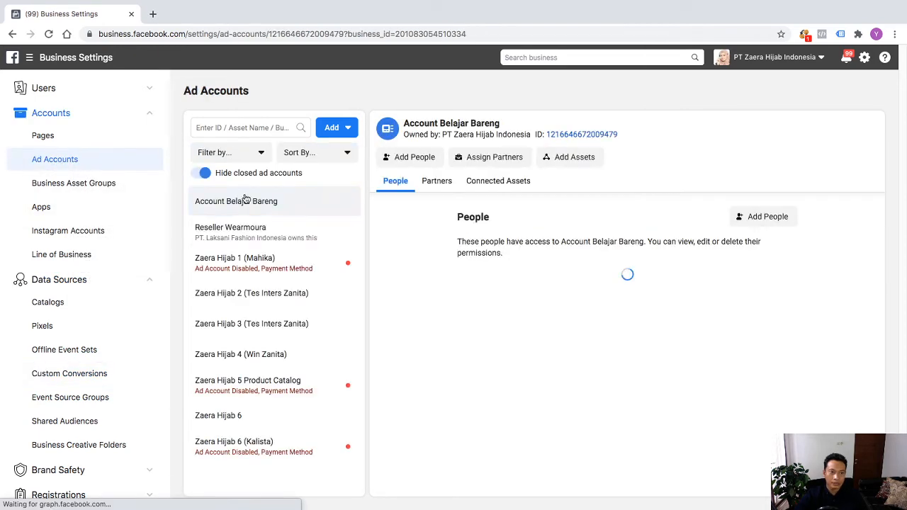
{"action": "left_click", "coordinate": [797, 129]}
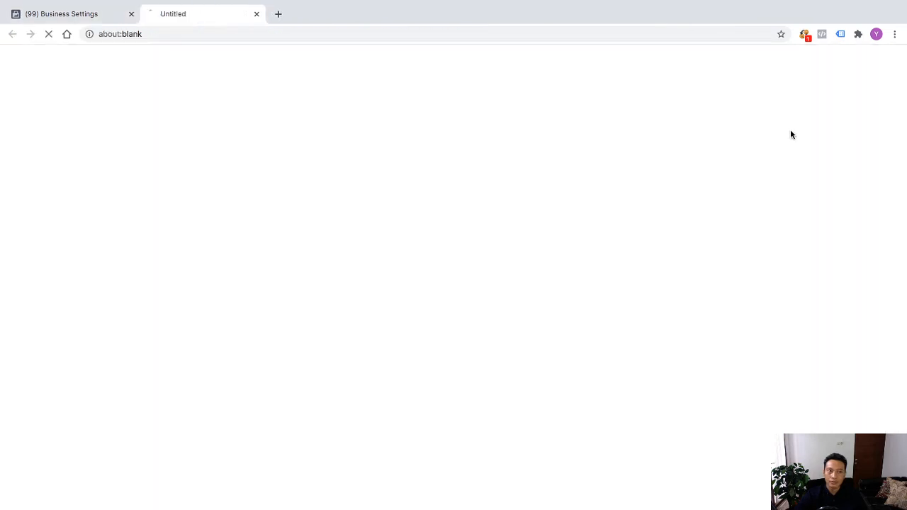
{"action": "left_click", "coordinate": [48, 5]}
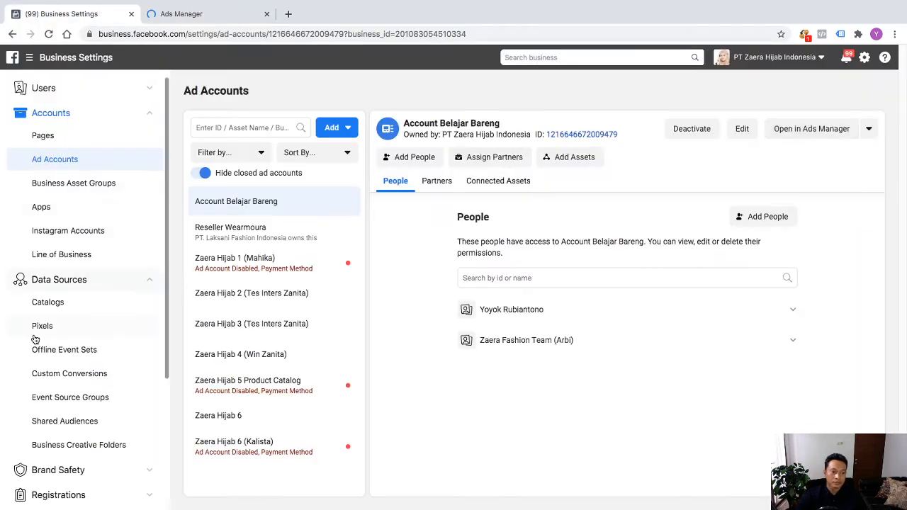
{"action": "left_click", "coordinate": [71, 374]}
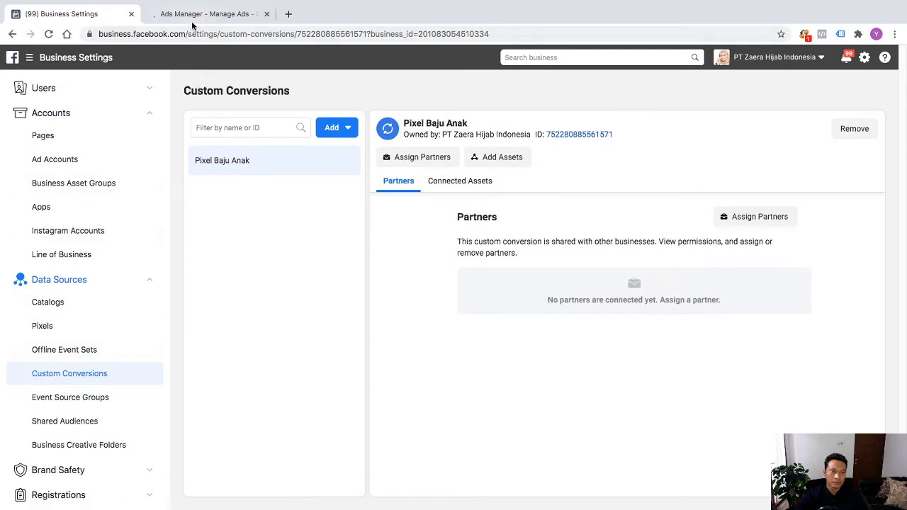
- Switch to Ads Manager and create a new auction campaign with the Conversions objective
{"action": "left_click", "coordinate": [193, 17]}
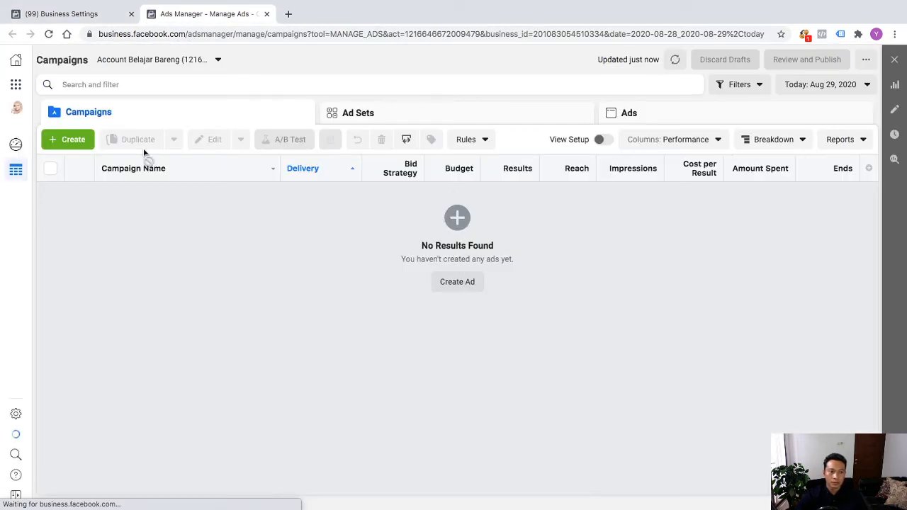
{"action": "left_click", "coordinate": [48, 137]}
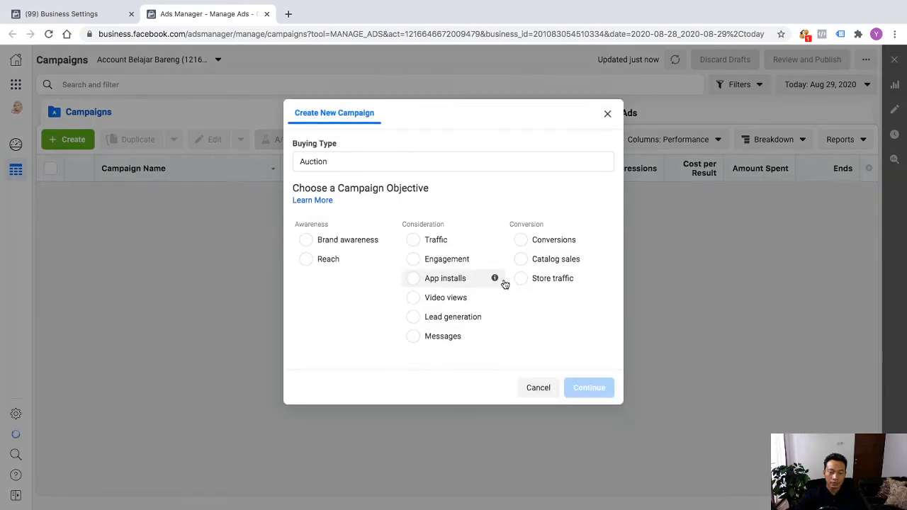
{"action": "left_click", "coordinate": [522, 240]}
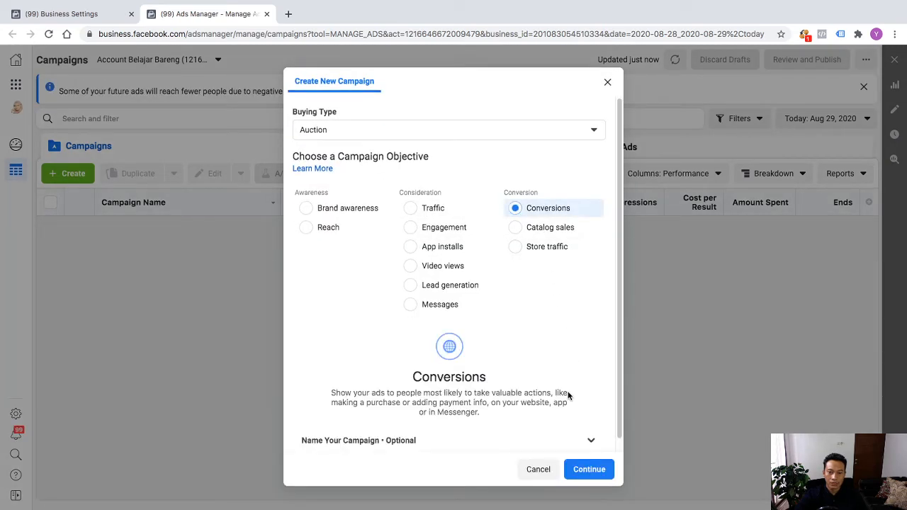
{"action": "left_click", "coordinate": [591, 472]}
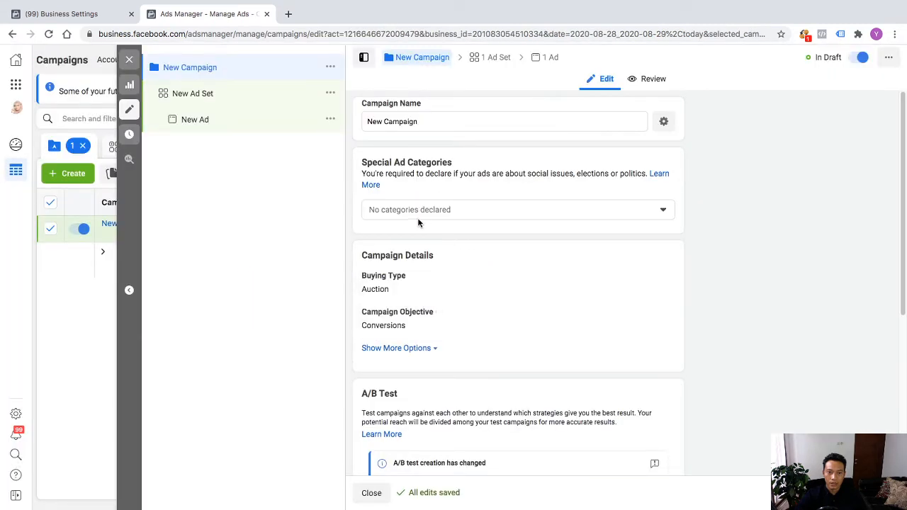
- Try the Social Issues, Elections or Politics special ad category on the new campaign, then clear it
{"action": "scroll", "coordinate": [436, 239], "scroll_direction": "down", "scroll_amount": 2}
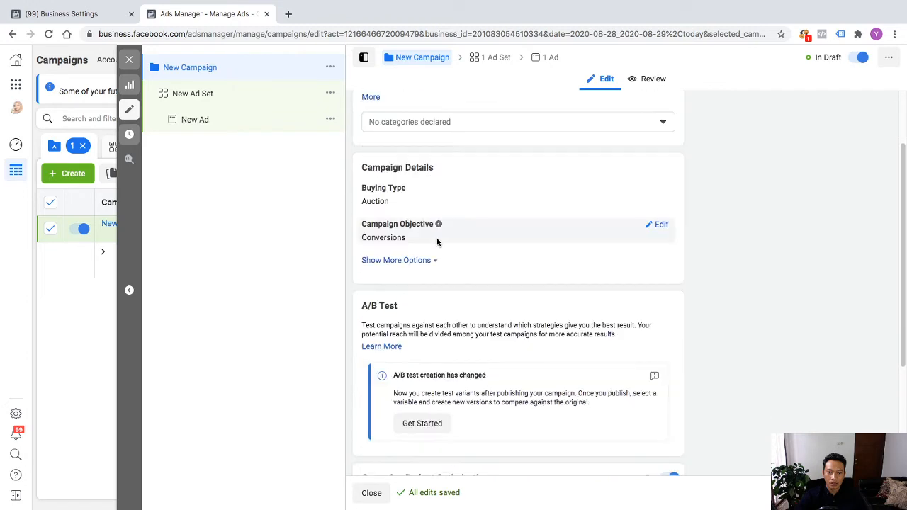
{"action": "scroll", "coordinate": [438, 242], "scroll_direction": "down", "scroll_amount": 4}
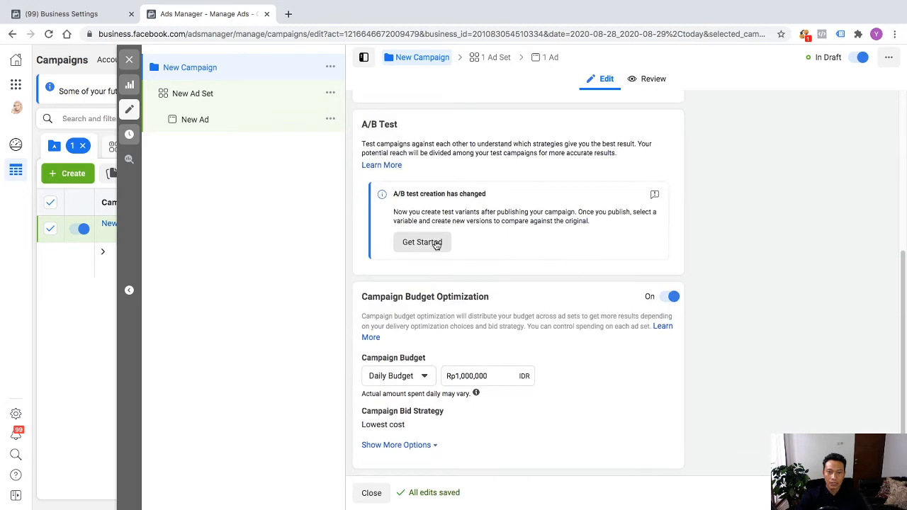
{"action": "scroll", "coordinate": [563, 280], "scroll_direction": "up", "scroll_amount": 6}
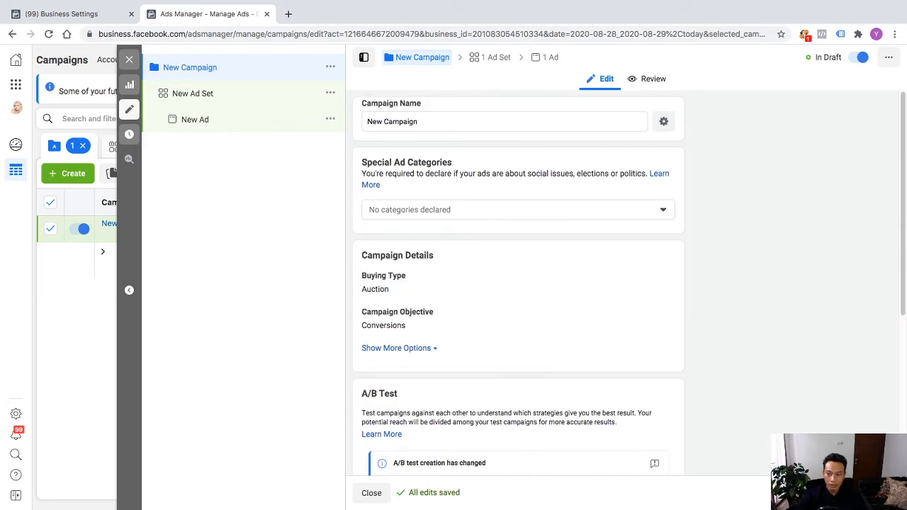
{"action": "left_click", "coordinate": [586, 214]}
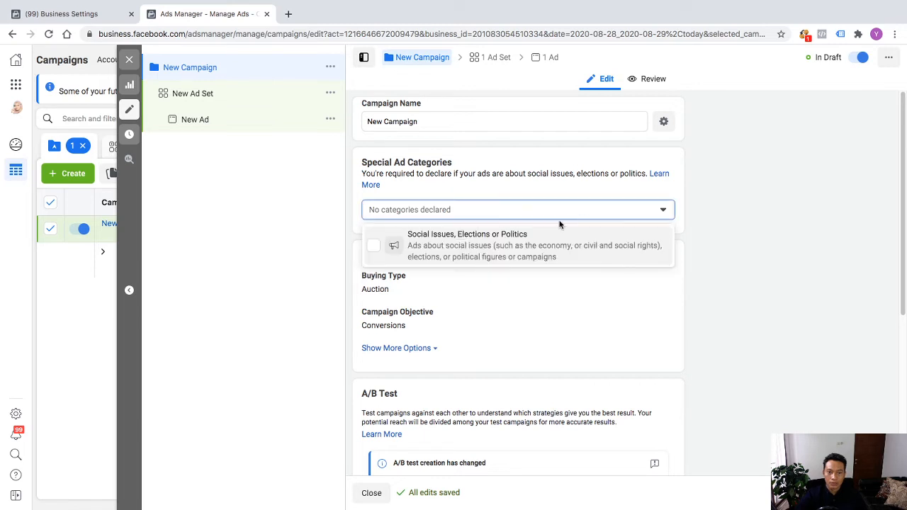
{"action": "left_click", "coordinate": [502, 243]}
{"action": "left_click", "coordinate": [512, 214]}
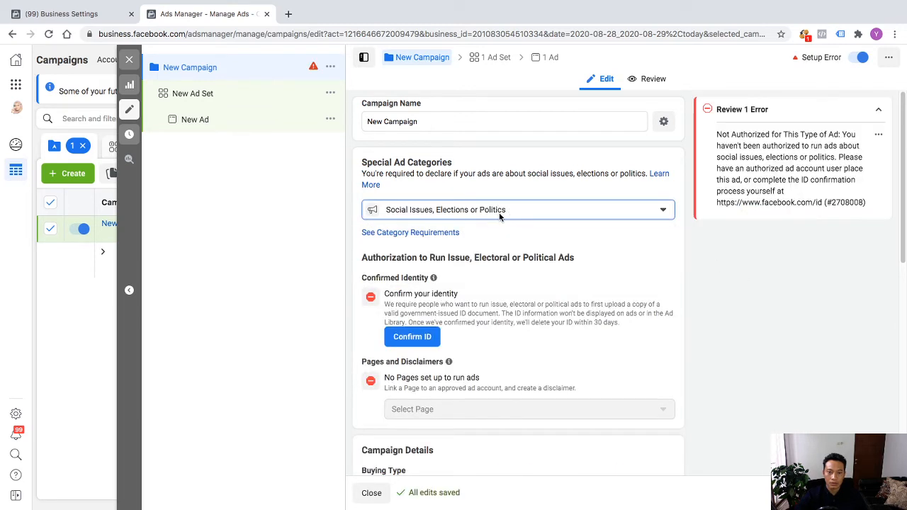
{"action": "left_click", "coordinate": [489, 214]}
{"action": "left_click", "coordinate": [358, 275]}
{"action": "left_click", "coordinate": [435, 211]}
{"action": "left_click", "coordinate": [377, 275]}
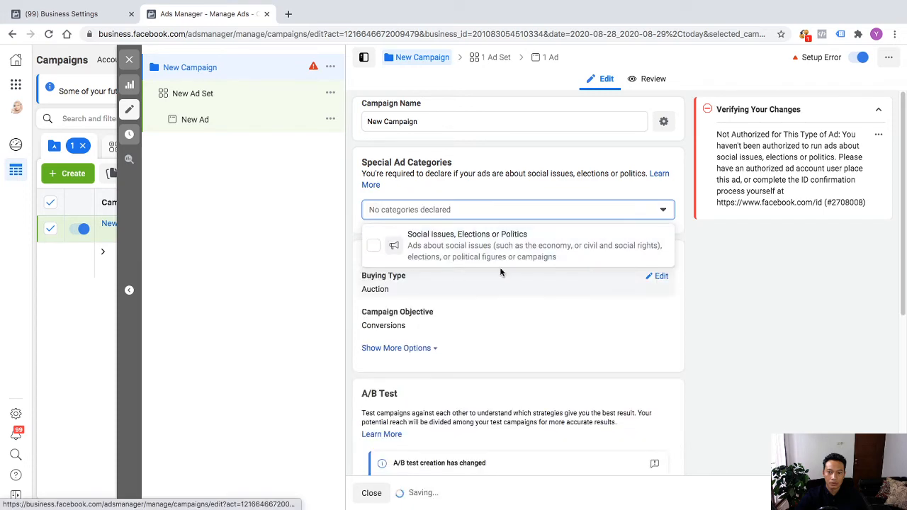
- In the new ad set, choose Custom Conversion as the pixel and Pixel Baju Anak as the conversion event
{"action": "left_click", "coordinate": [769, 323]}
{"action": "scroll", "coordinate": [623, 336], "scroll_direction": "down", "scroll_amount": 4}
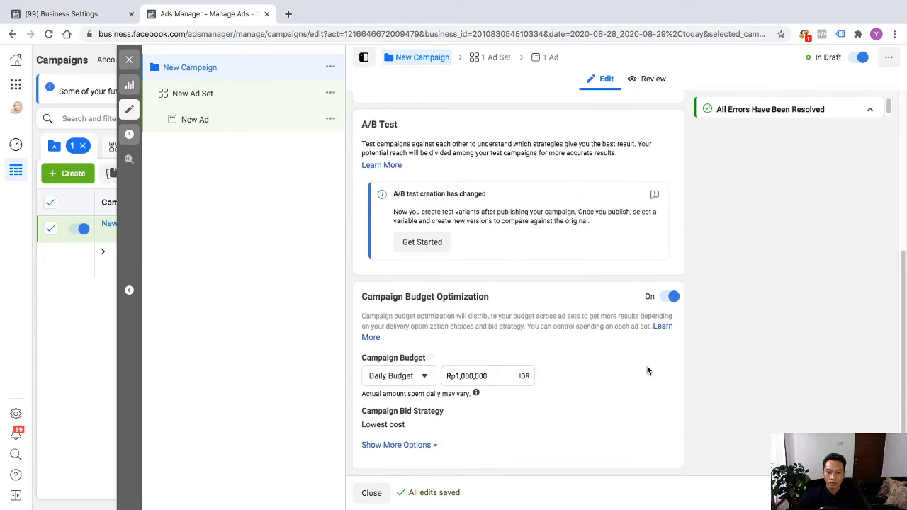
{"action": "left_click", "coordinate": [193, 94]}
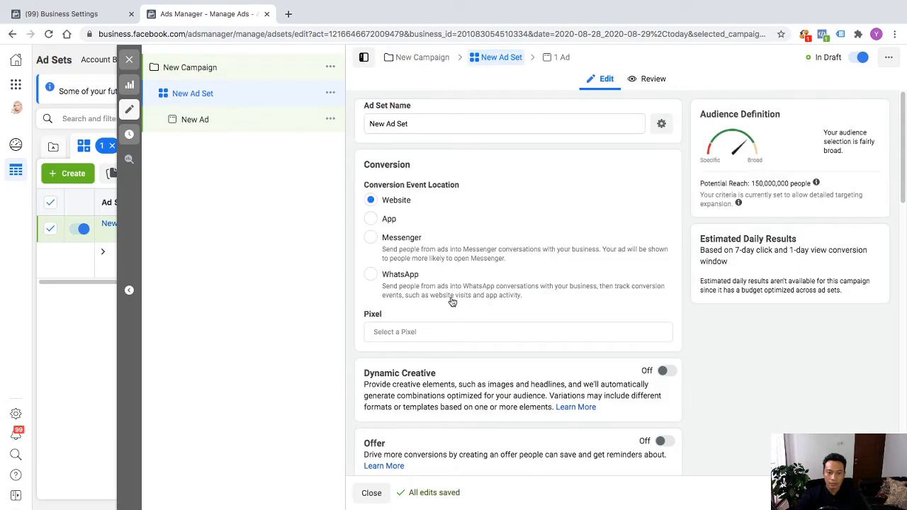
{"action": "left_click", "coordinate": [438, 329]}
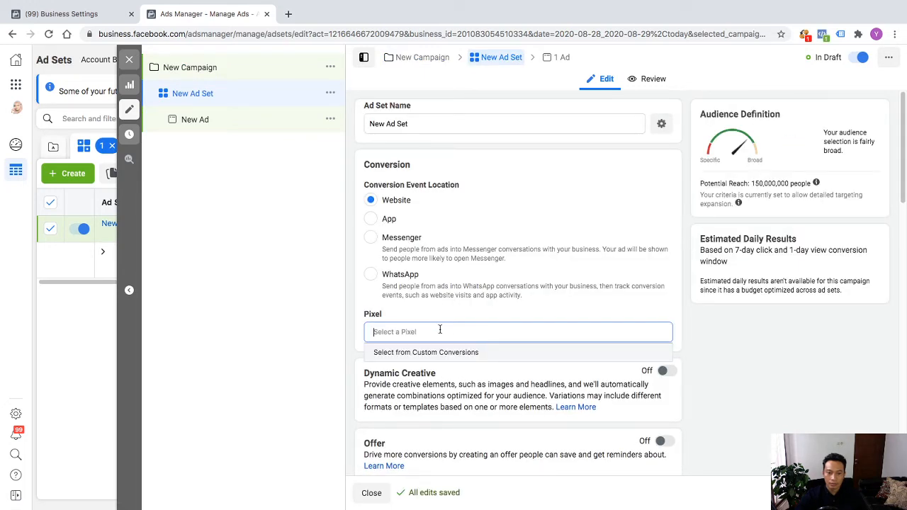
{"action": "left_click", "coordinate": [441, 352]}
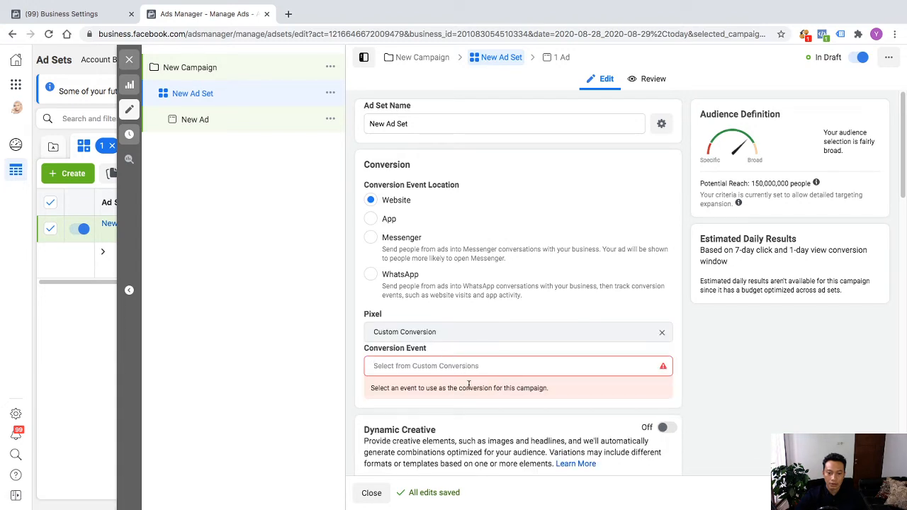
{"action": "left_click", "coordinate": [452, 365]}
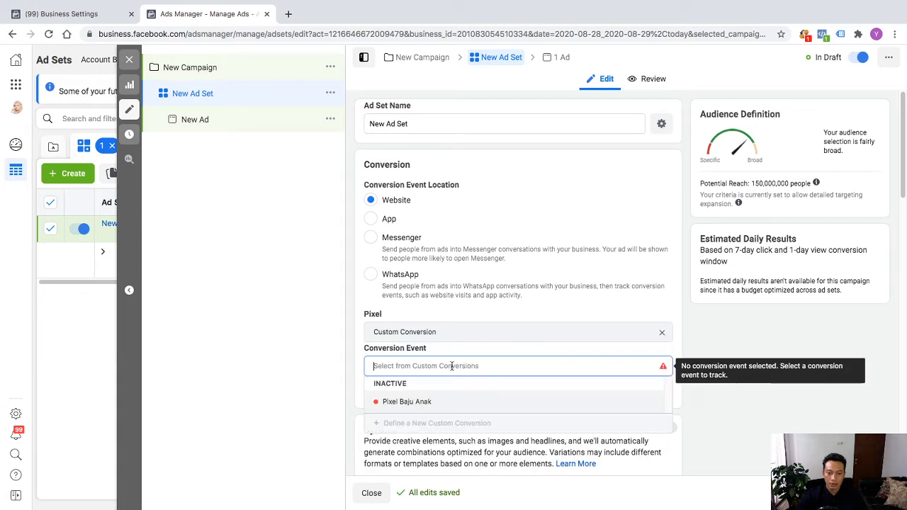
{"action": "left_click", "coordinate": [425, 402]}
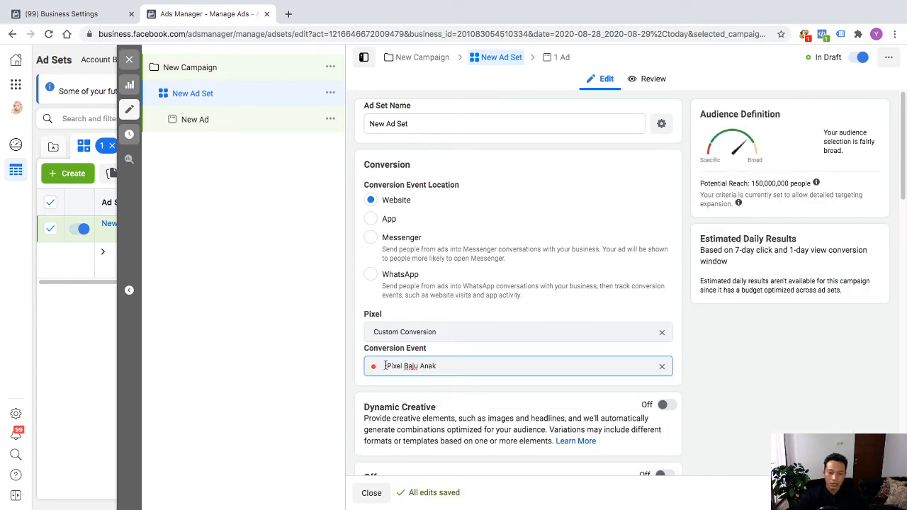
{"action": "left_click", "coordinate": [739, 375]}
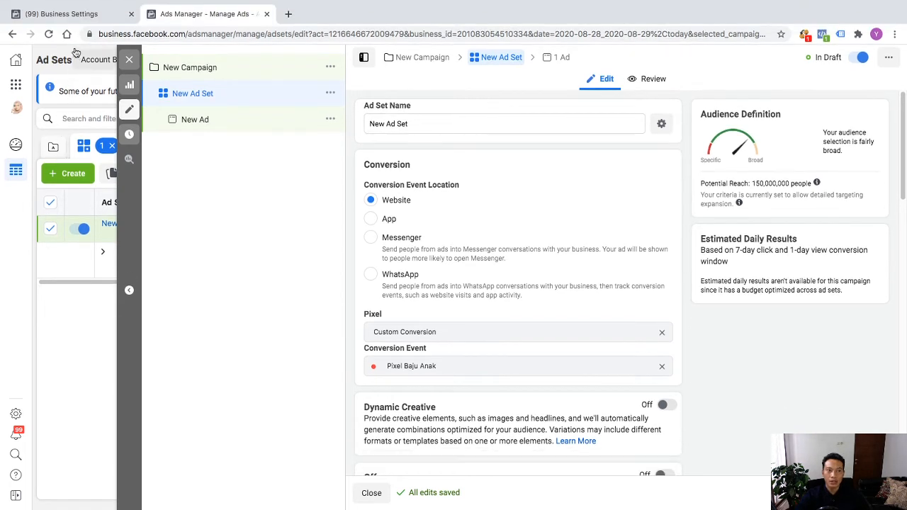
- Switch to Business Settings and start a new custom conversion named "Custom Convertion Gamis"
{"action": "left_click", "coordinate": [75, 16]}
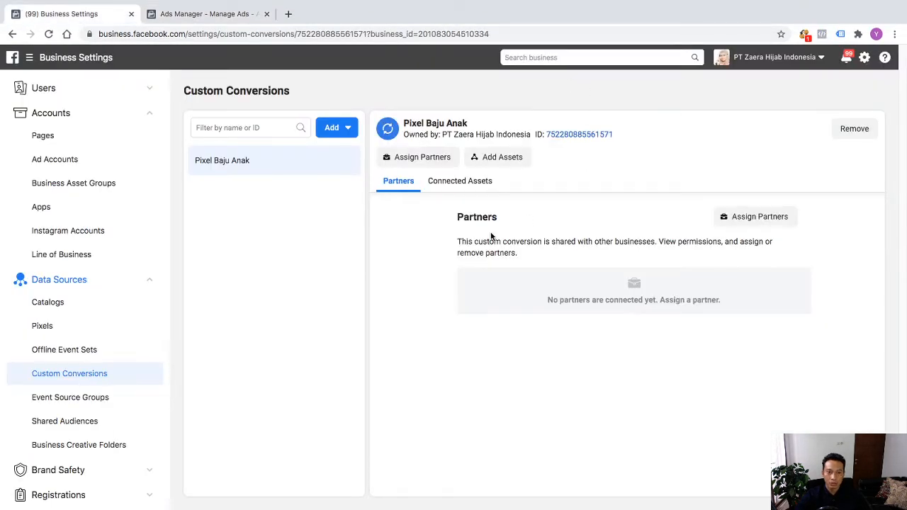
{"action": "left_click", "coordinate": [334, 127]}
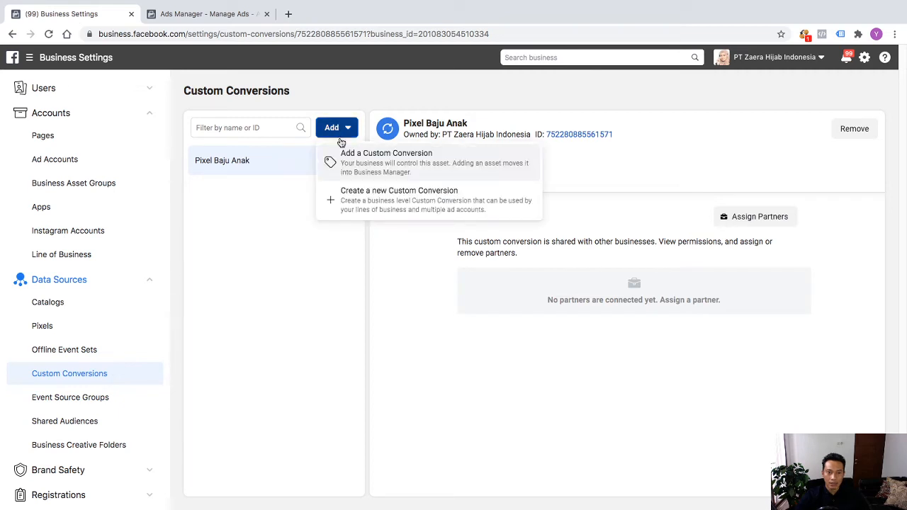
{"action": "left_click", "coordinate": [358, 202]}
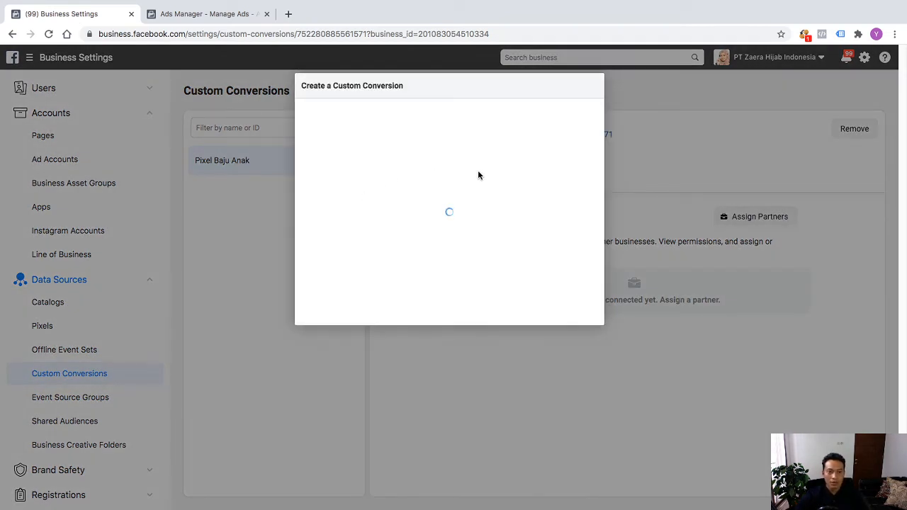
{"action": "left_click", "coordinate": [386, 131]}
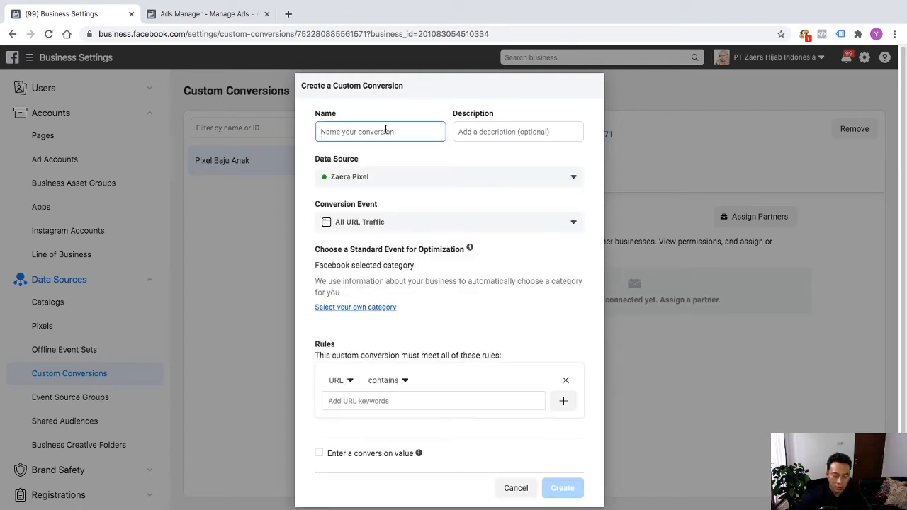
{"action": "type", "text": "Custom C"}
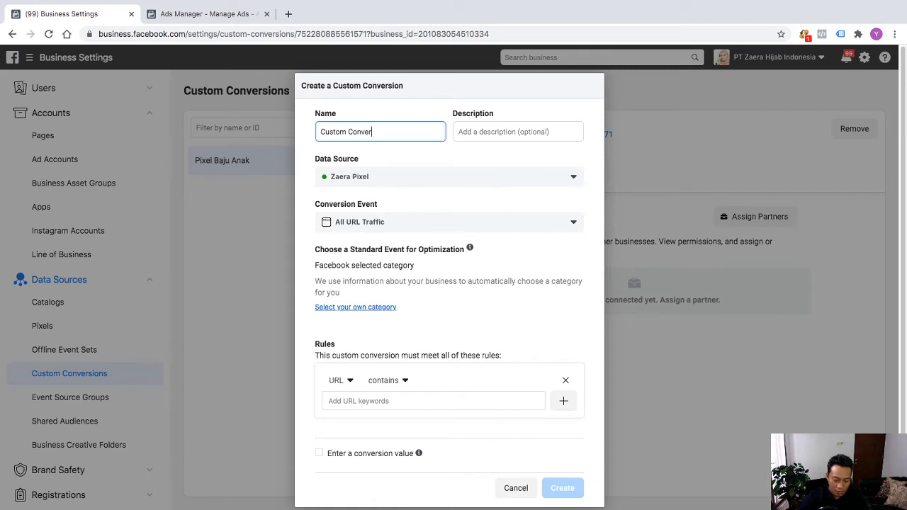
{"action": "type", "text": "on Gamis"}
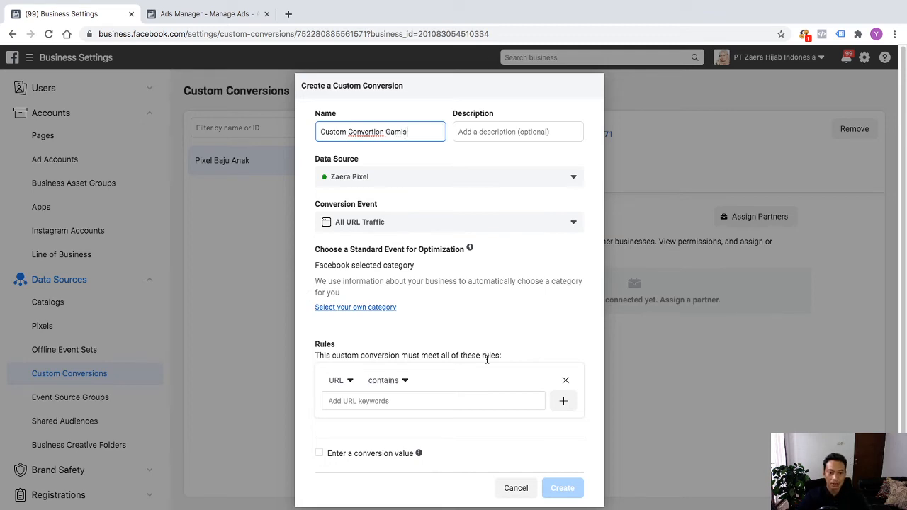
{"action": "left_click", "coordinate": [356, 401]}
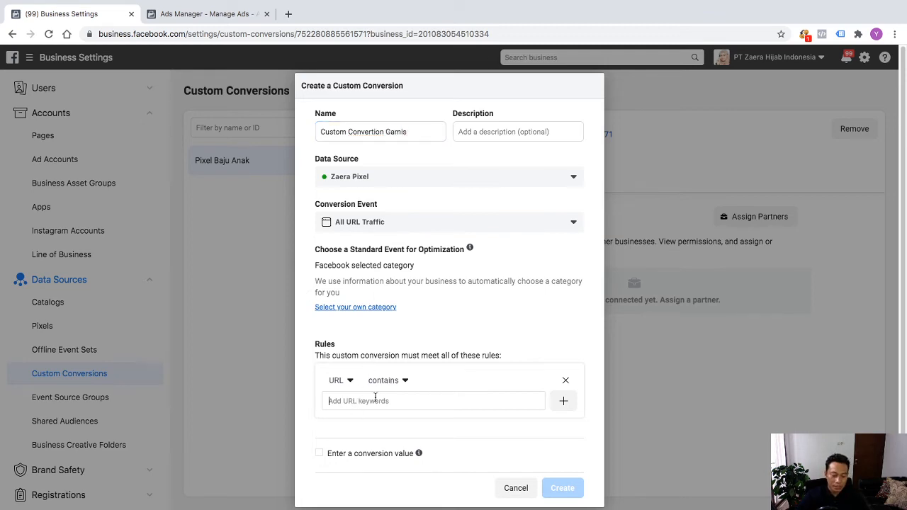
{"action": "type", "text": "https://zaerahijab.com"}
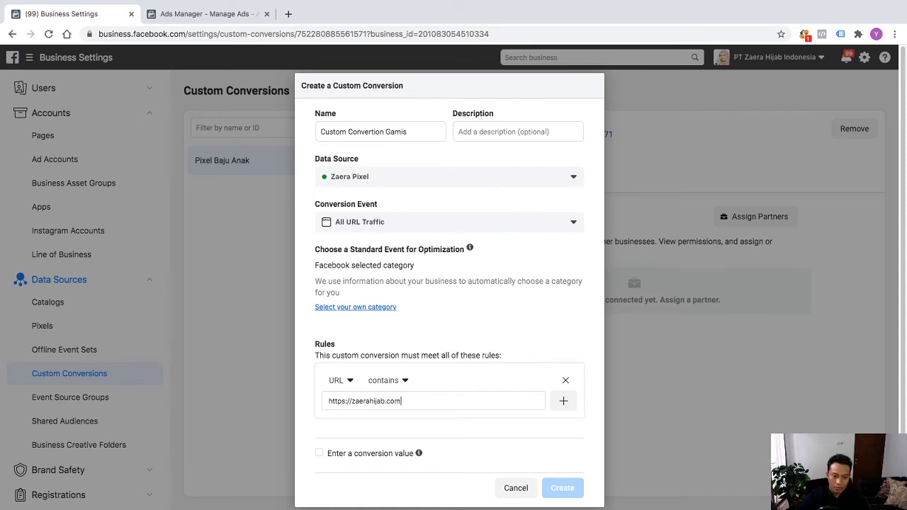
{"action": "key", "text": "Return"}
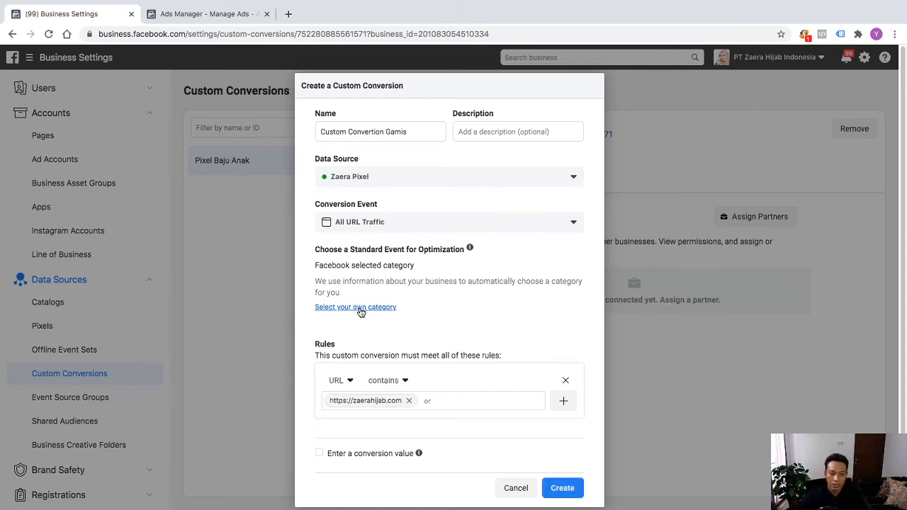
{"action": "left_click", "coordinate": [361, 308]}
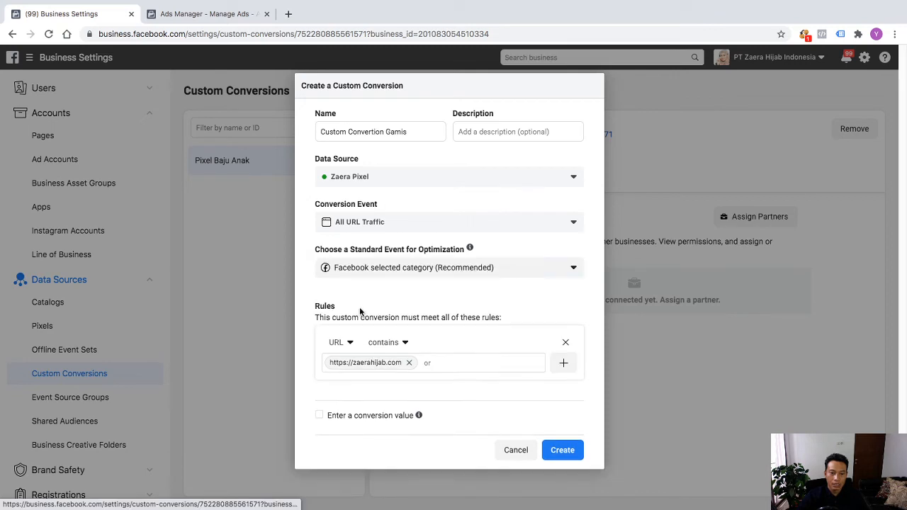
{"action": "left_click", "coordinate": [319, 416]}
{"action": "left_click", "coordinate": [369, 432]}
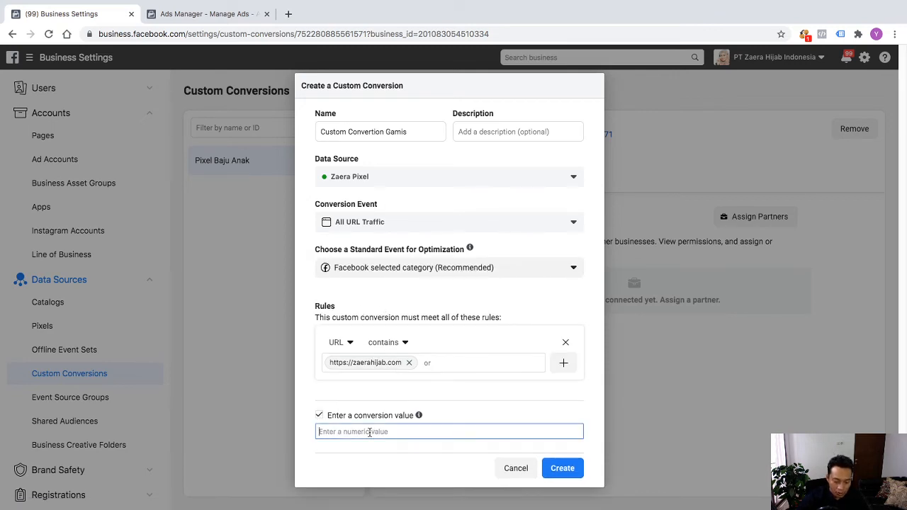
{"action": "type", "text": "3"}
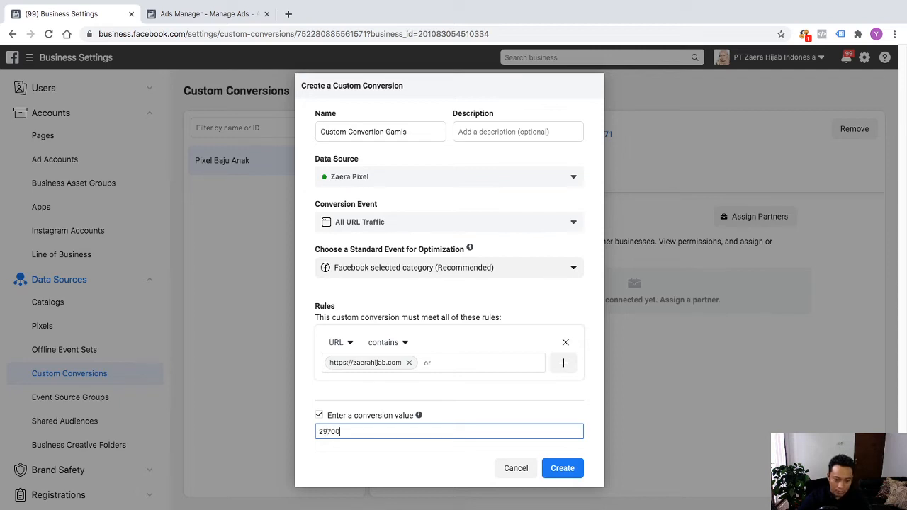
- Copy the name Custom Convertion Gamis into the description, then create the custom conversion and dismiss the confirmation
{"action": "left_click", "coordinate": [542, 201]}
{"action": "left_click_drag", "start_coordinate": [418, 133], "coordinate": [1, 88]}
{"action": "key", "text": "ctrl+c"}
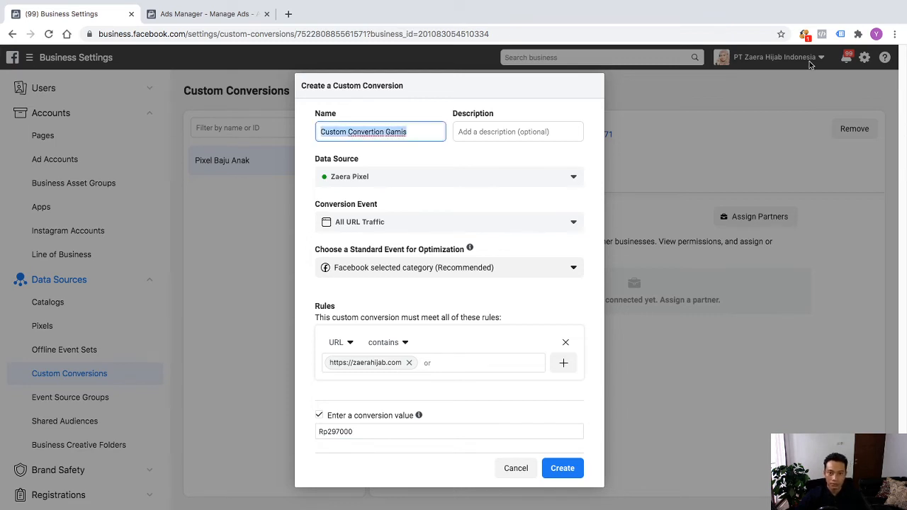
{"action": "left_click", "coordinate": [547, 131]}
{"action": "key", "text": "ctrl+v"}
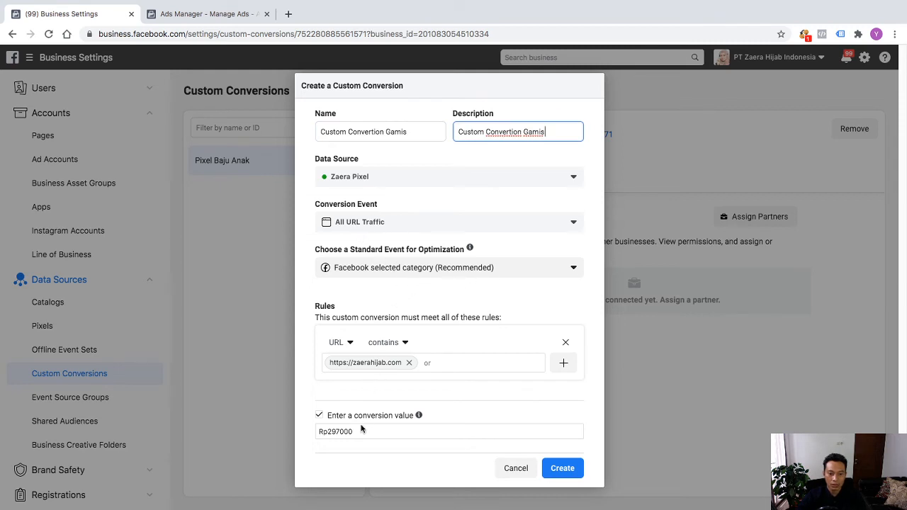
{"action": "left_click", "coordinate": [561, 469]}
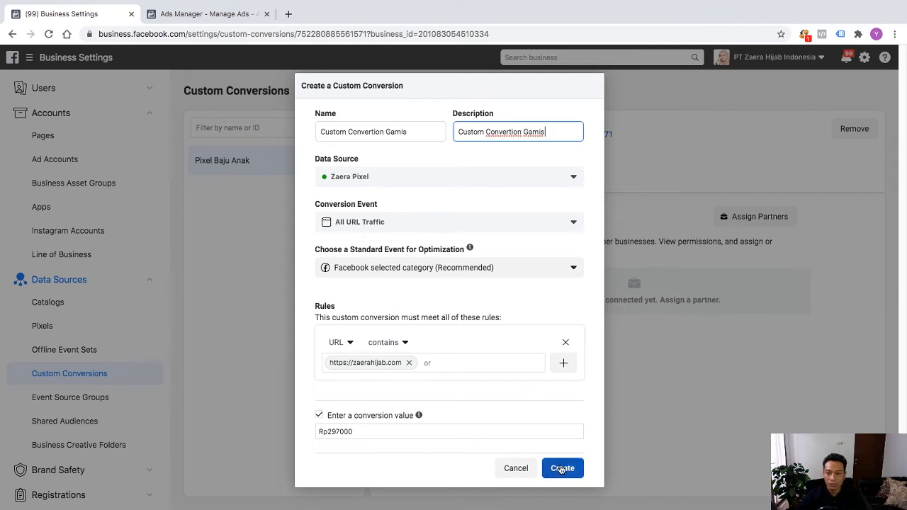
{"action": "mouse_move", "coordinate": [436, 4]}
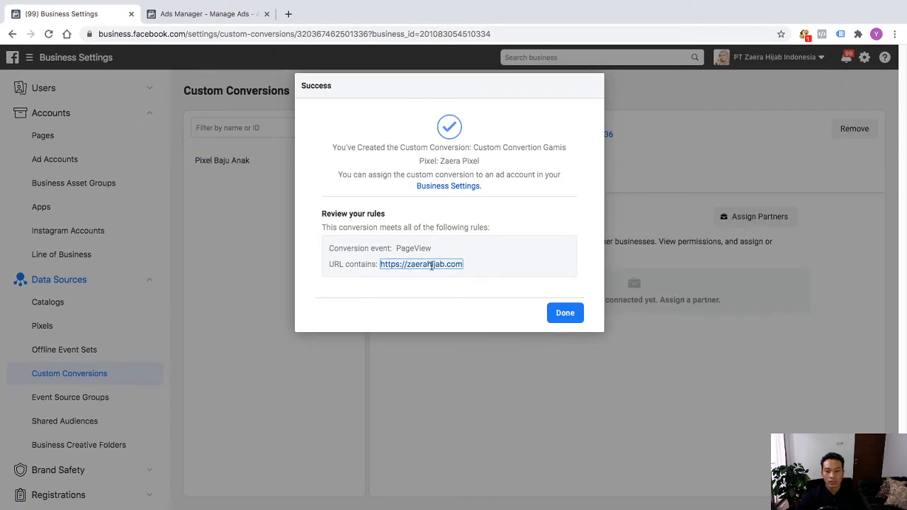
{"action": "left_click", "coordinate": [561, 314]}
- Switch to Ads Manager, reload the ad set, reselect Custom Conversion as the pixel, and check the available conversion events
{"action": "left_click", "coordinate": [221, 13]}
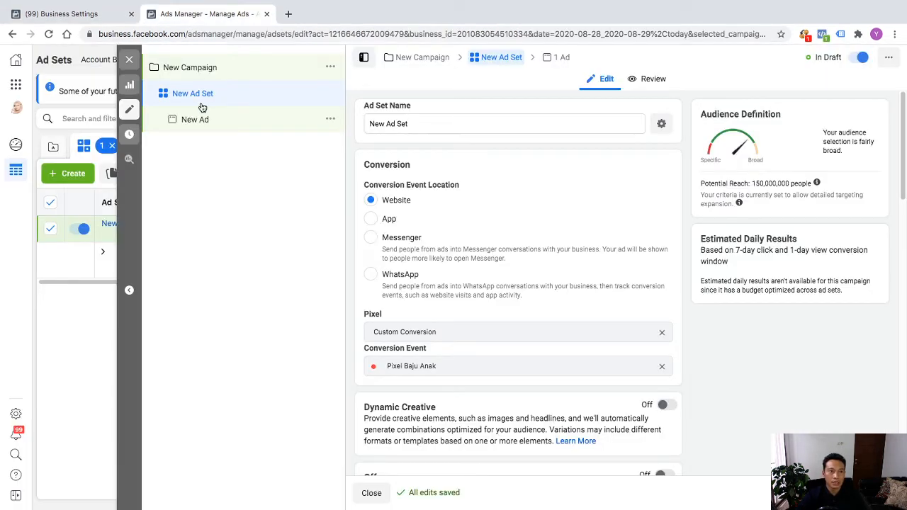
{"action": "left_click", "coordinate": [48, 35]}
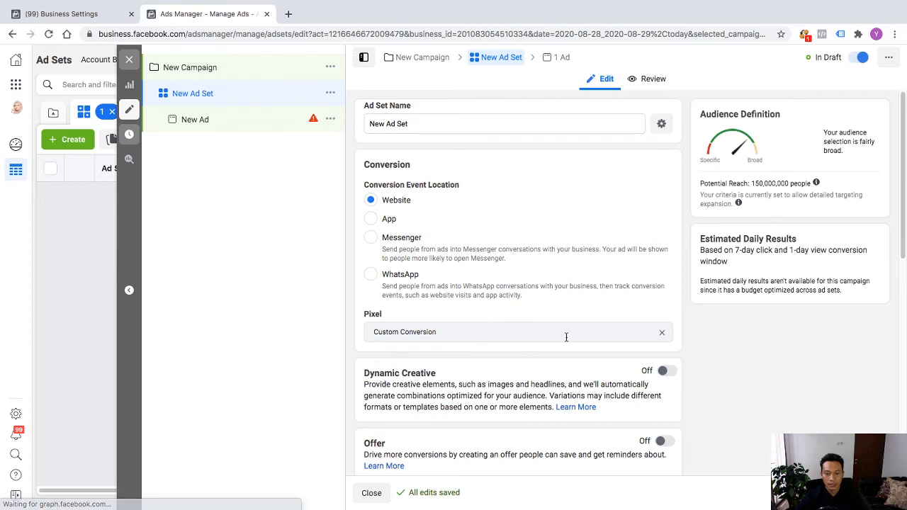
{"action": "left_click", "coordinate": [466, 330]}
{"action": "scroll", "coordinate": [550, 358], "scroll_direction": "down", "scroll_amount": 3}
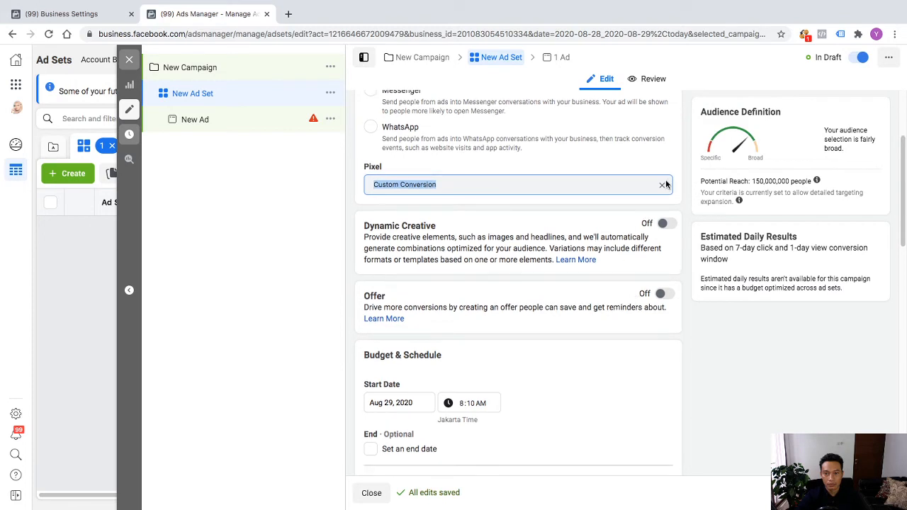
{"action": "left_click", "coordinate": [663, 185]}
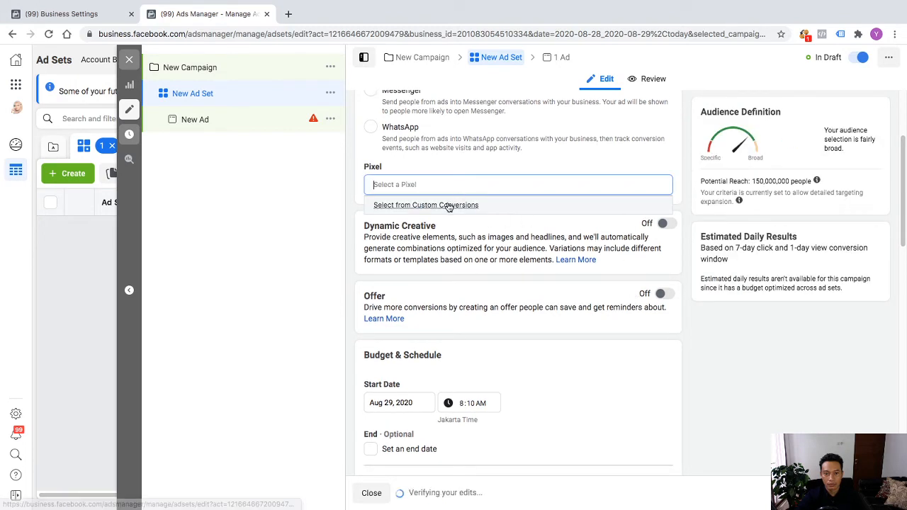
{"action": "left_click", "coordinate": [448, 205]}
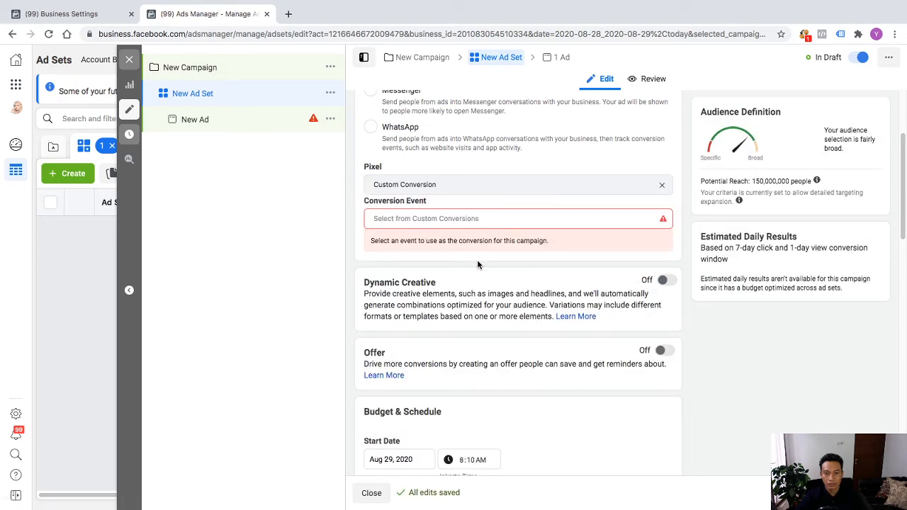
{"action": "left_click", "coordinate": [476, 219]}
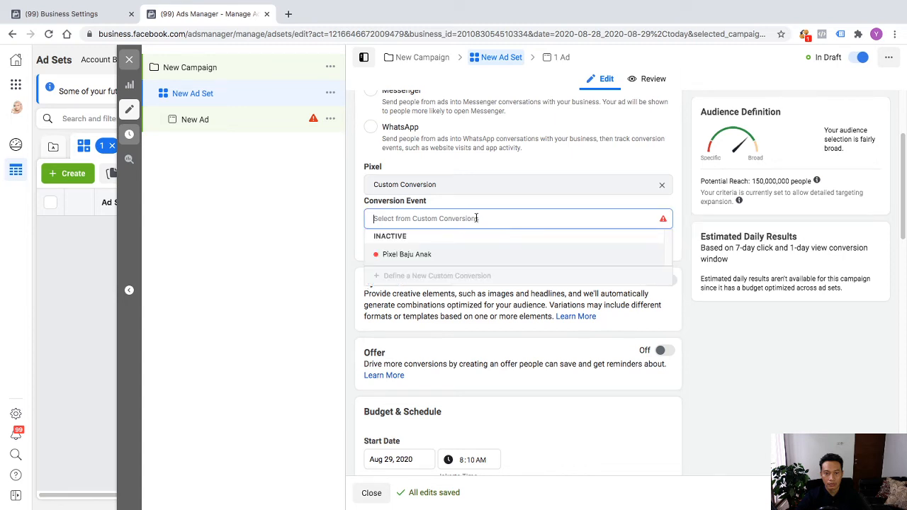
{"action": "mouse_move", "coordinate": [422, 259]}
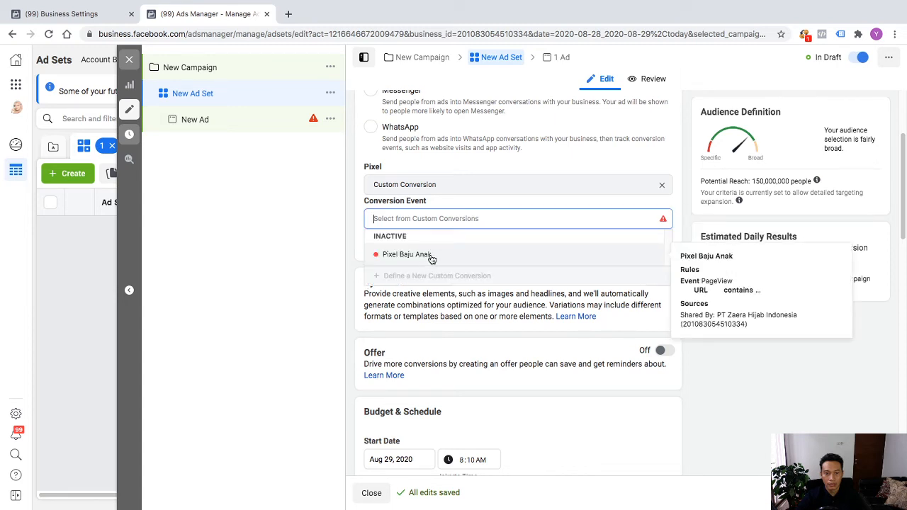
- In Business Settings, connect the Fashion Line Bisnis line of business to Custom Convertion Gamis and view the connected assets of Pixel Baju Anak
{"action": "left_click", "coordinate": [43, 14]}
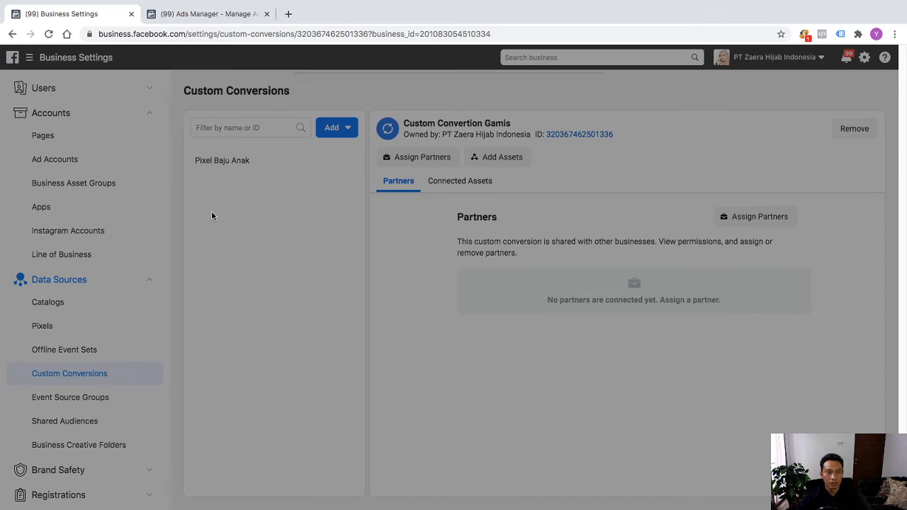
{"action": "left_click", "coordinate": [48, 33]}
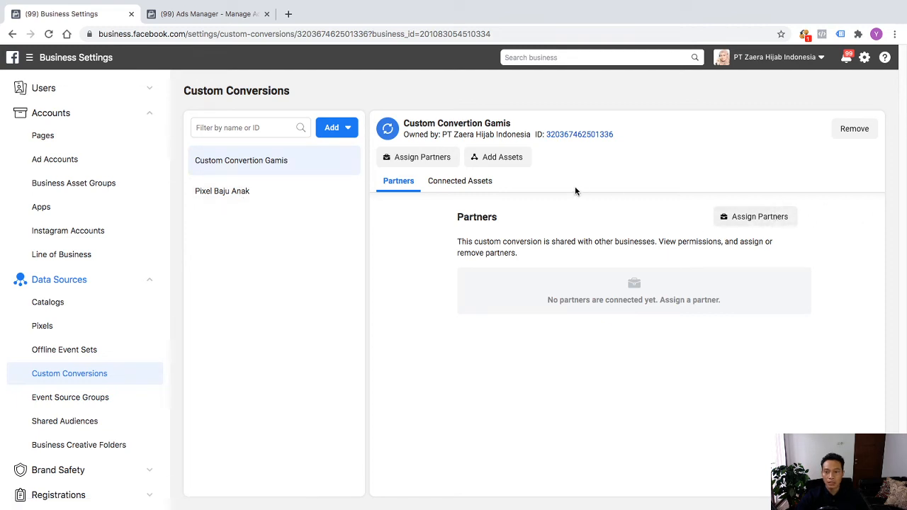
{"action": "left_click", "coordinate": [486, 180]}
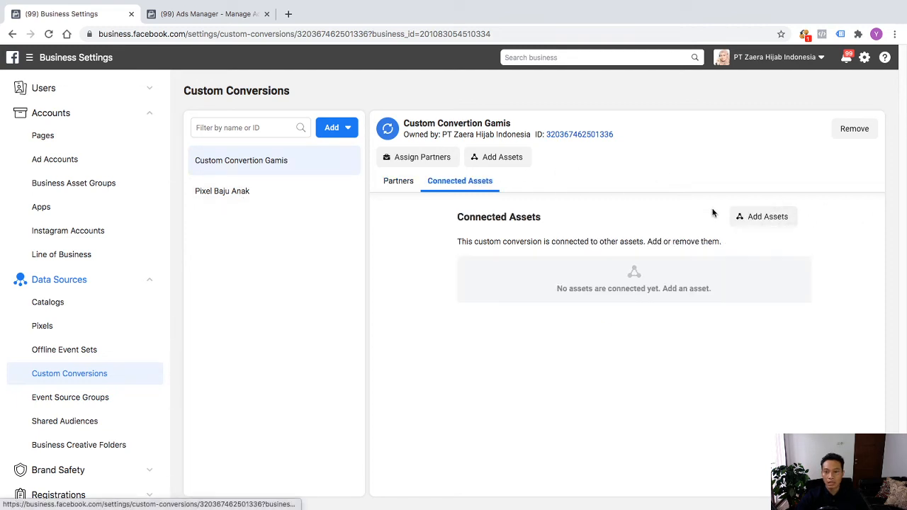
{"action": "left_click", "coordinate": [757, 216]}
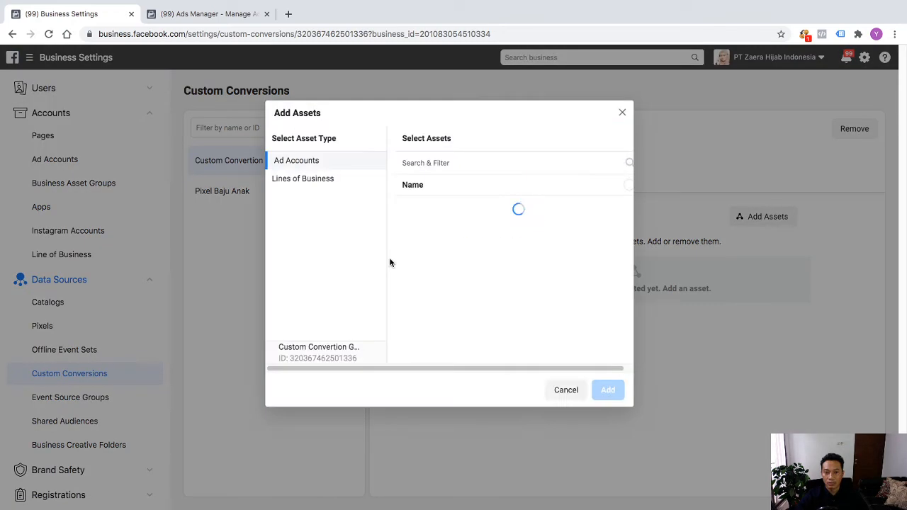
{"action": "left_click", "coordinate": [343, 181]}
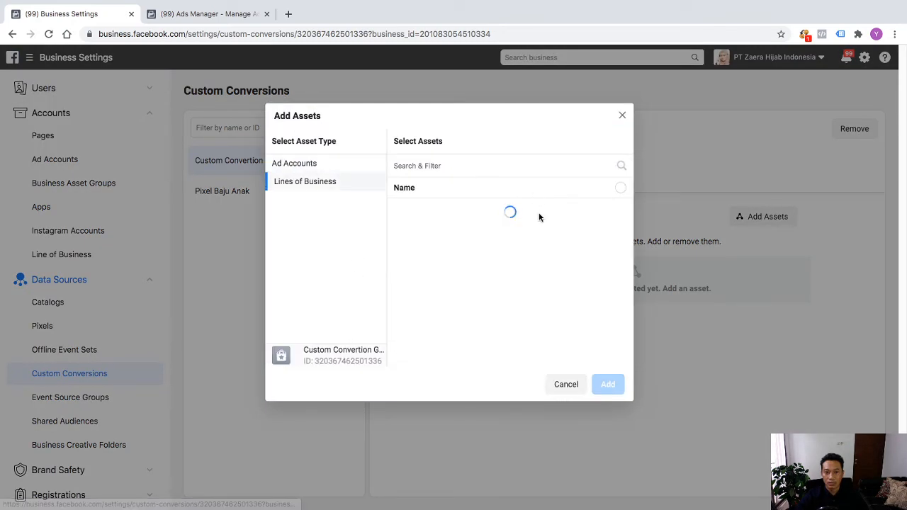
{"action": "left_click", "coordinate": [620, 212]}
{"action": "left_click", "coordinate": [621, 381]}
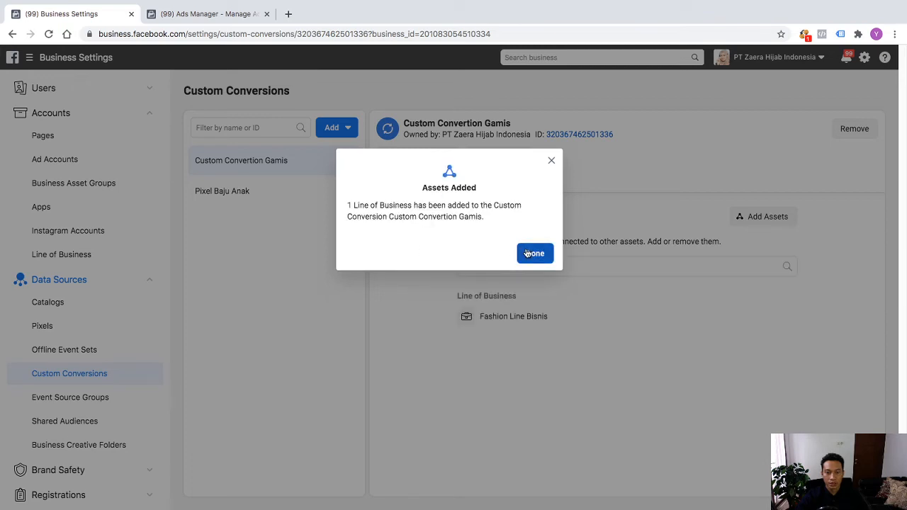
{"action": "left_click", "coordinate": [533, 253]}
{"action": "left_click", "coordinate": [222, 190]}
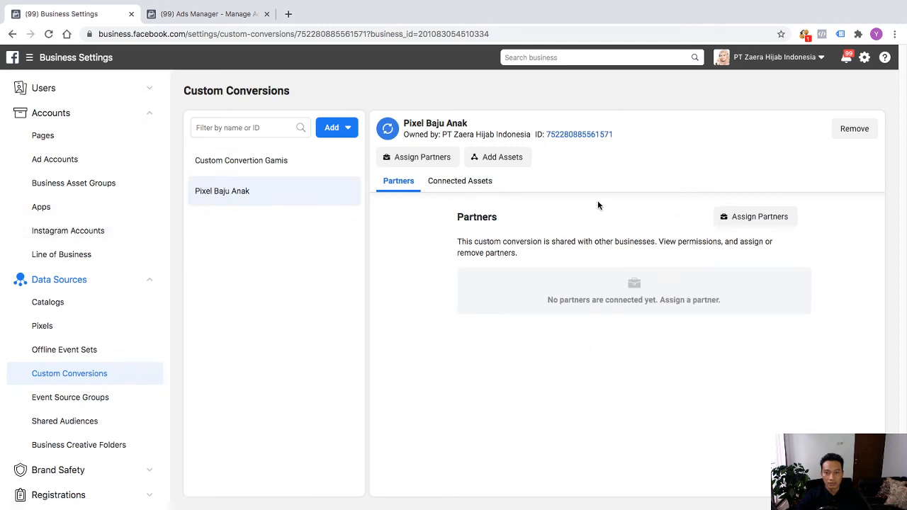
{"action": "left_click", "coordinate": [494, 185]}
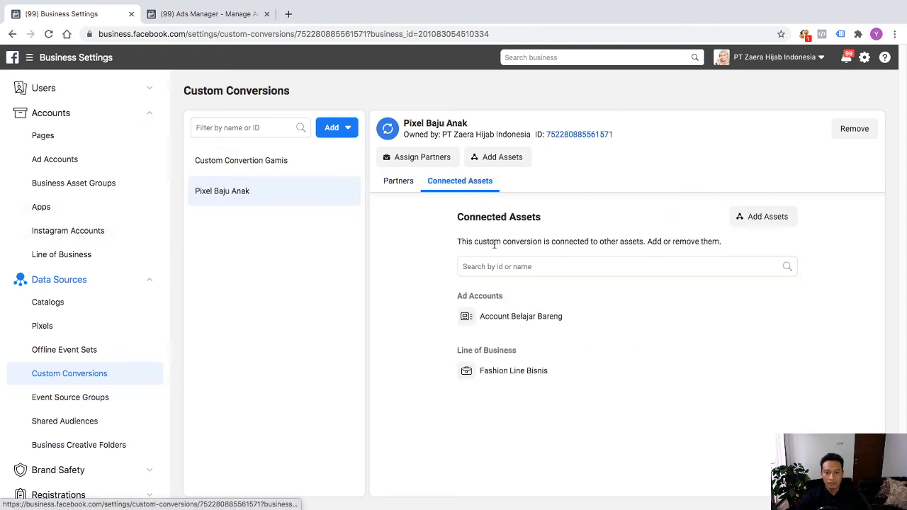
- Switch to Ads Manager, reload the ad set, and choose Custom Conversion as the pixel with Pixel Baju Anak as the conversion event
{"action": "left_click", "coordinate": [247, 15]}
{"action": "left_click", "coordinate": [49, 34]}
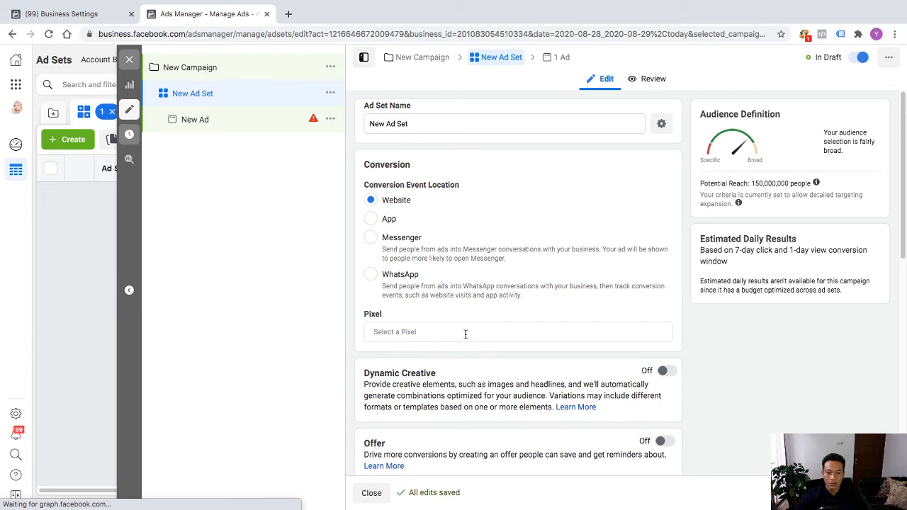
{"action": "left_click", "coordinate": [467, 334]}
{"action": "left_click", "coordinate": [441, 353]}
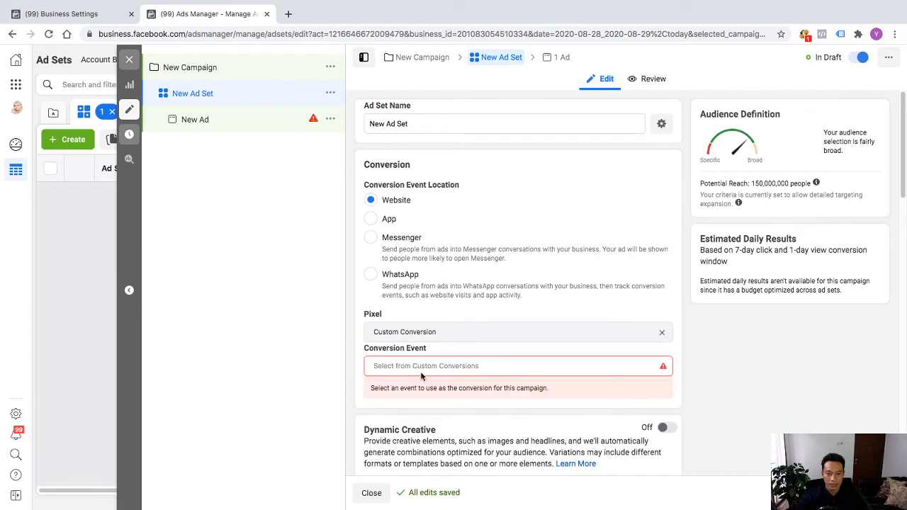
{"action": "left_click", "coordinate": [424, 366]}
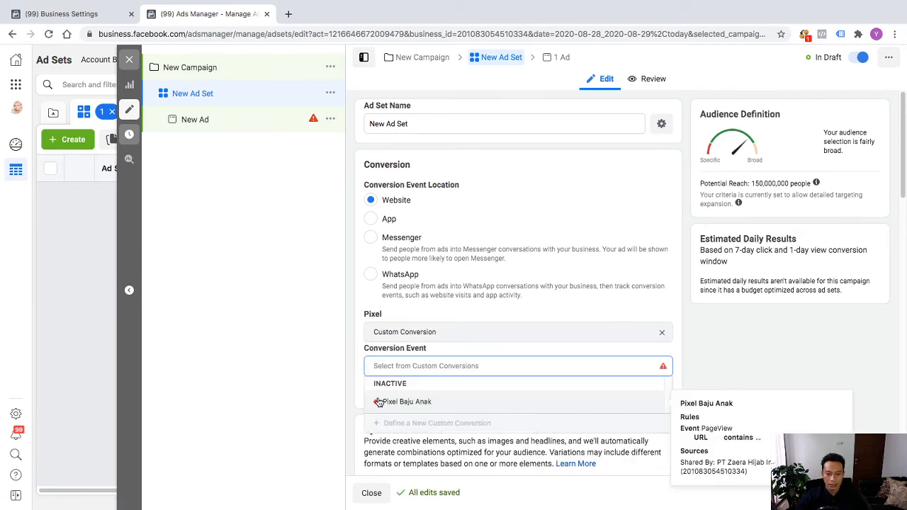
{"action": "left_click", "coordinate": [319, 387]}
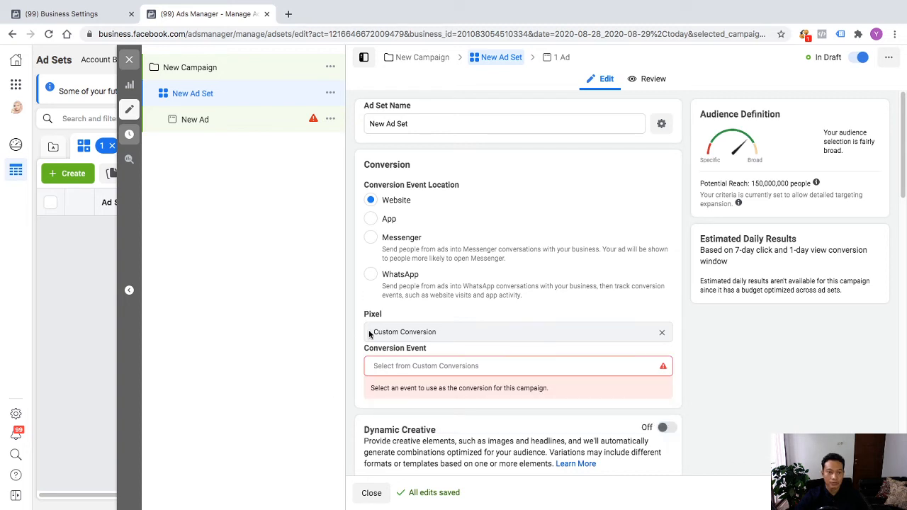
{"action": "left_click", "coordinate": [407, 366]}
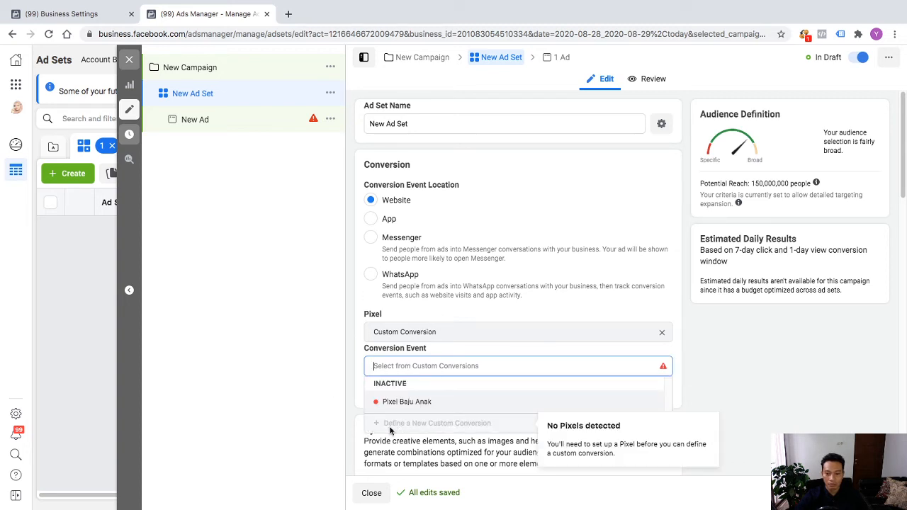
{"action": "mouse_move", "coordinate": [452, 399]}
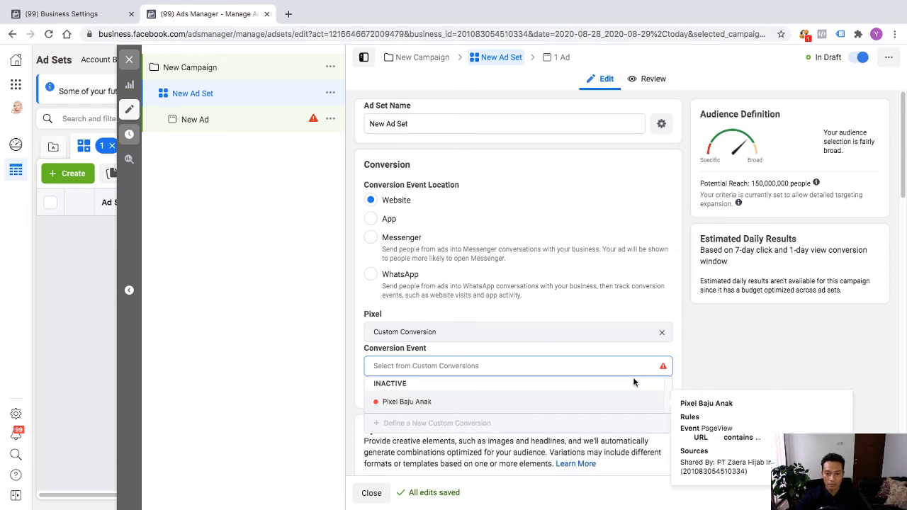
{"action": "left_click", "coordinate": [423, 403]}
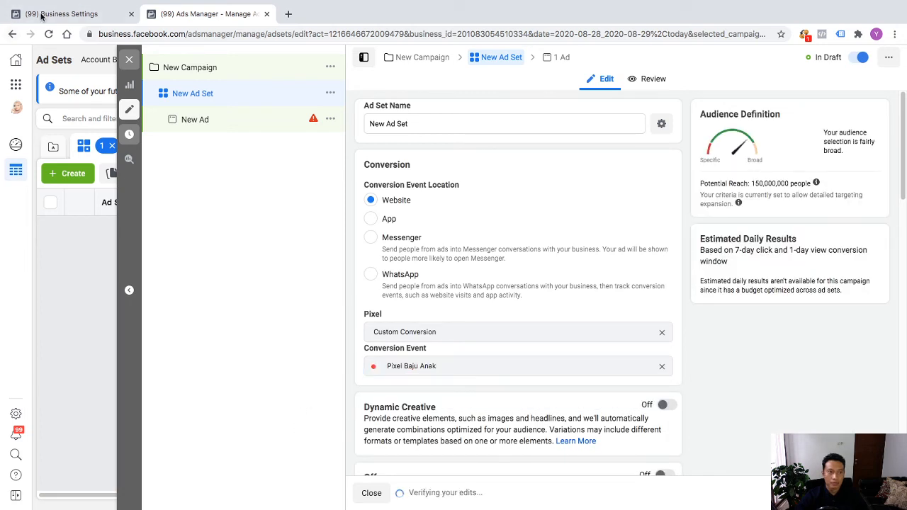
- Switch to Business Settings and add the ad account Account Belajar Bareng to the Pixel Baju Anak custom conversion
{"action": "left_click", "coordinate": [54, 13]}
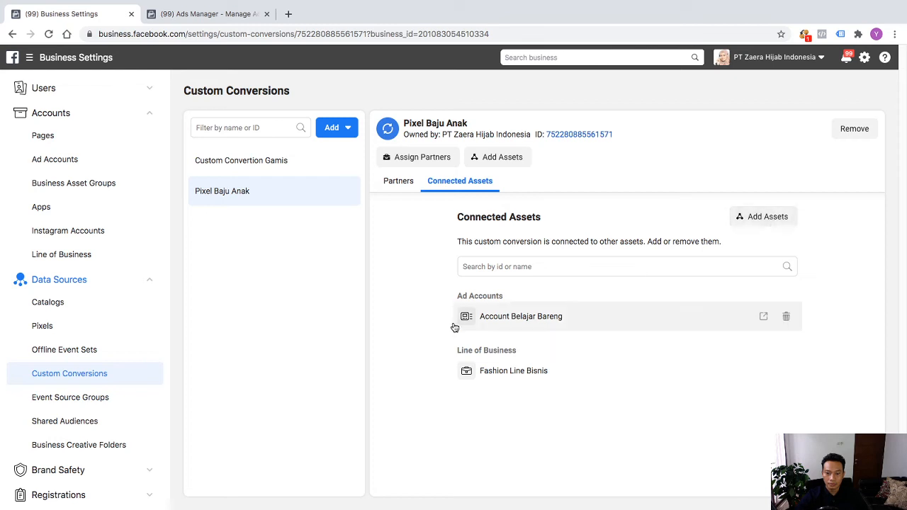
{"action": "left_click", "coordinate": [765, 217]}
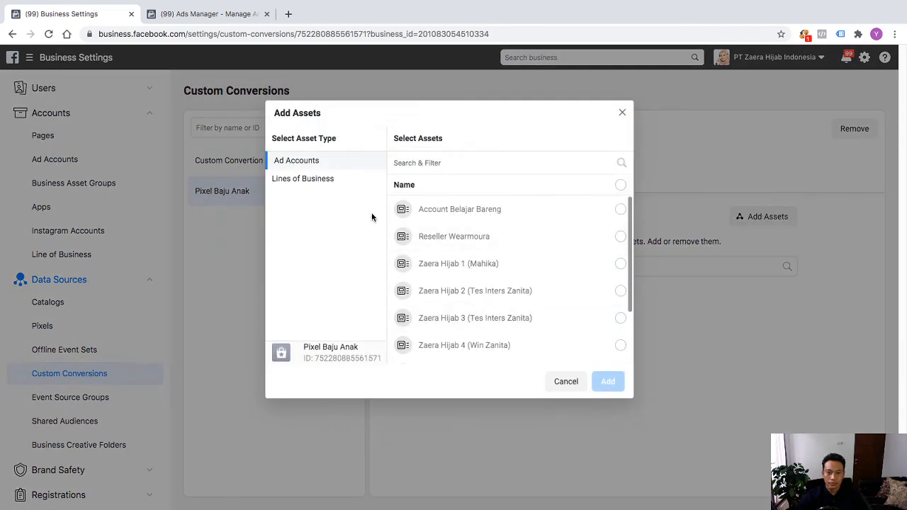
{"action": "left_click", "coordinate": [457, 211]}
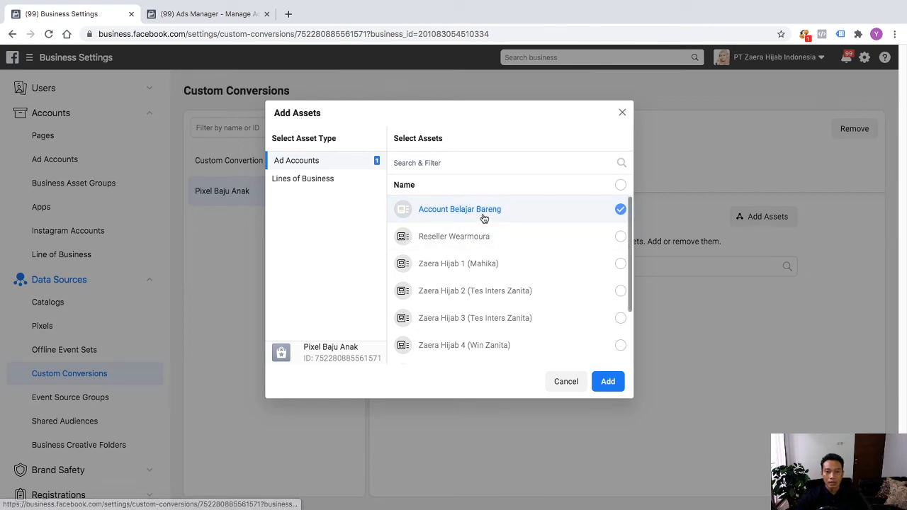
{"action": "left_click", "coordinate": [605, 382]}
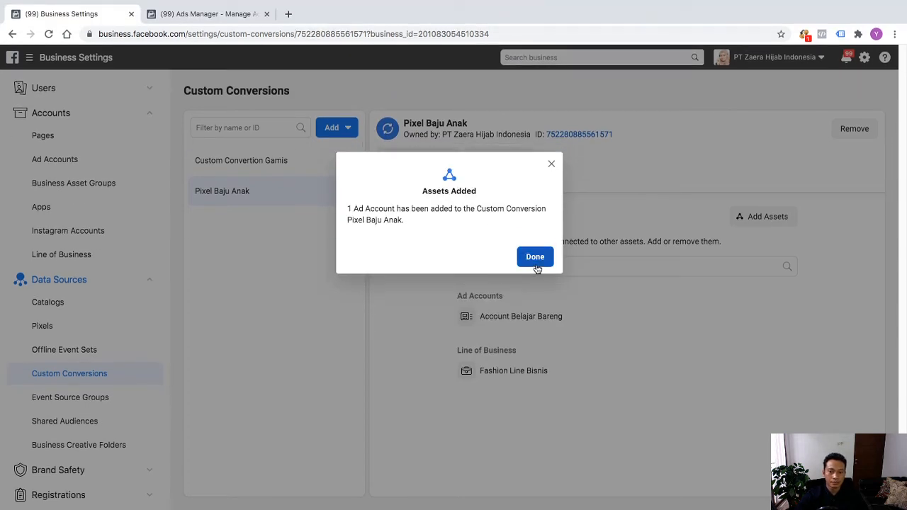
{"action": "left_click", "coordinate": [535, 263]}
- Reload the ad set in Ads Manager, reselect Custom Conversion as pixel and Pixel Baju Anak as conversion event, and close the ad set editor
{"action": "left_click", "coordinate": [205, 13]}
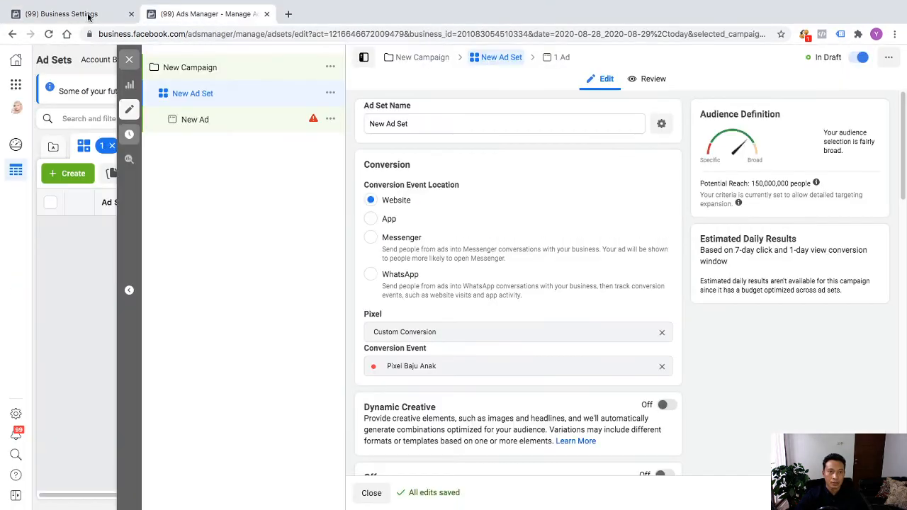
{"action": "left_click", "coordinate": [45, 35]}
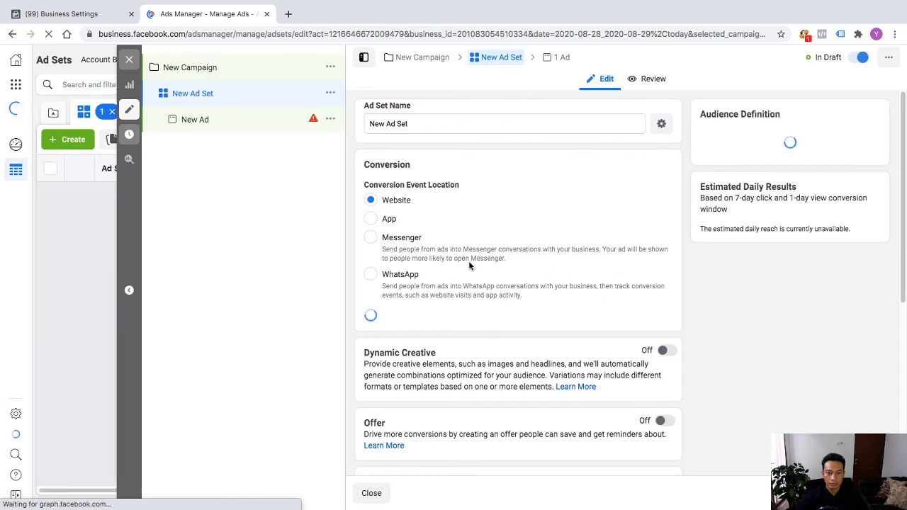
{"action": "left_click", "coordinate": [475, 334]}
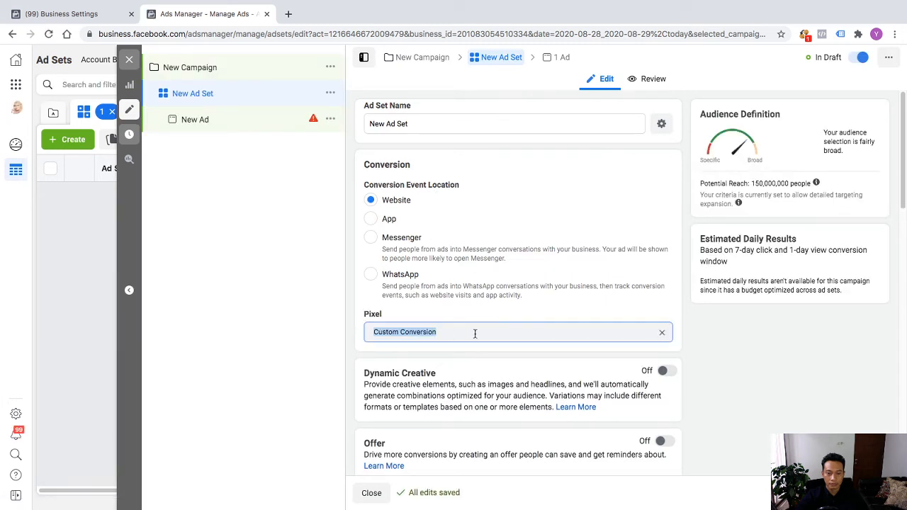
{"action": "left_click", "coordinate": [525, 338]}
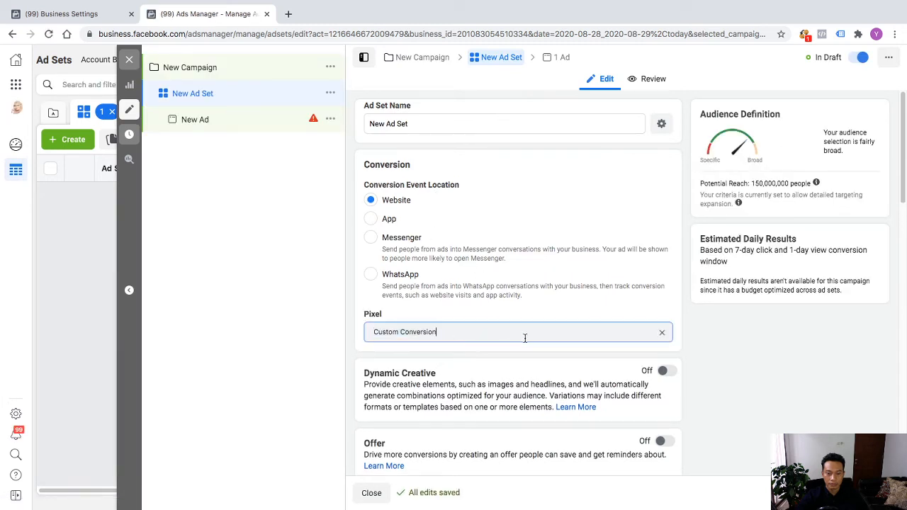
{"action": "left_click", "coordinate": [660, 332]}
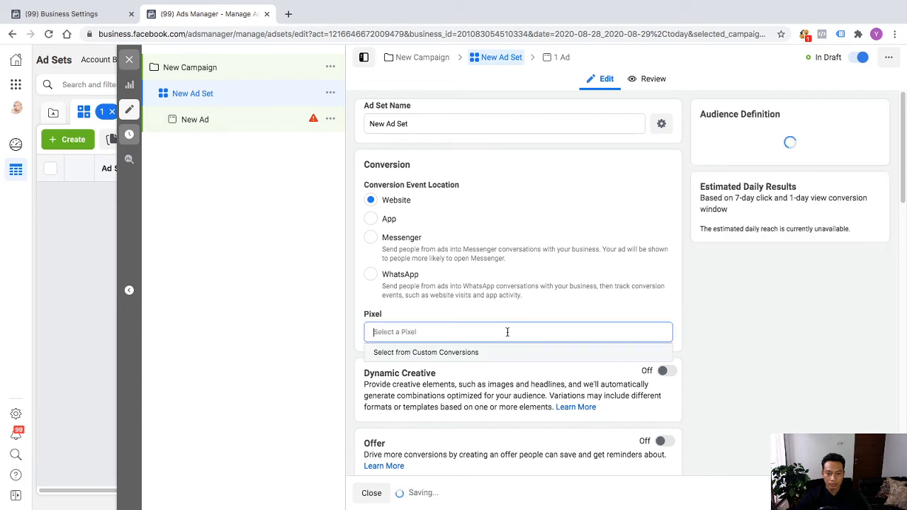
{"action": "left_click", "coordinate": [448, 354]}
{"action": "left_click", "coordinate": [426, 366]}
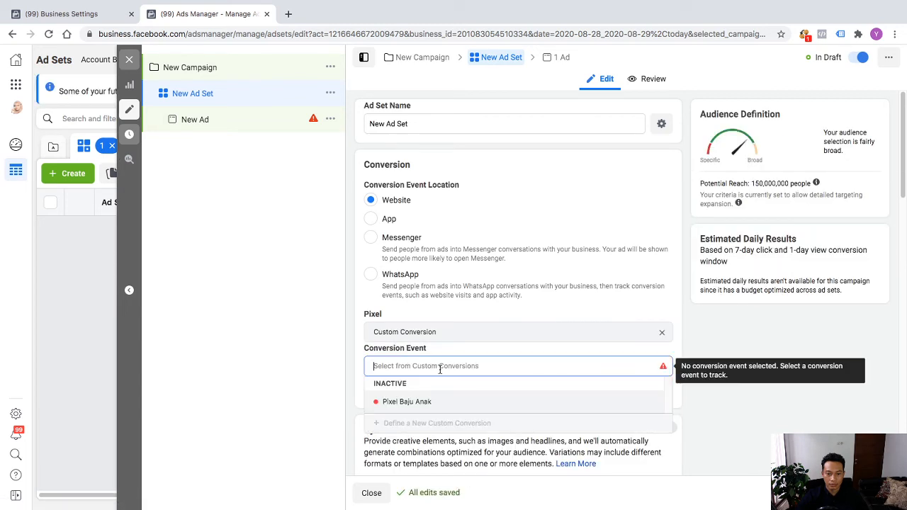
{"action": "left_click", "coordinate": [411, 402]}
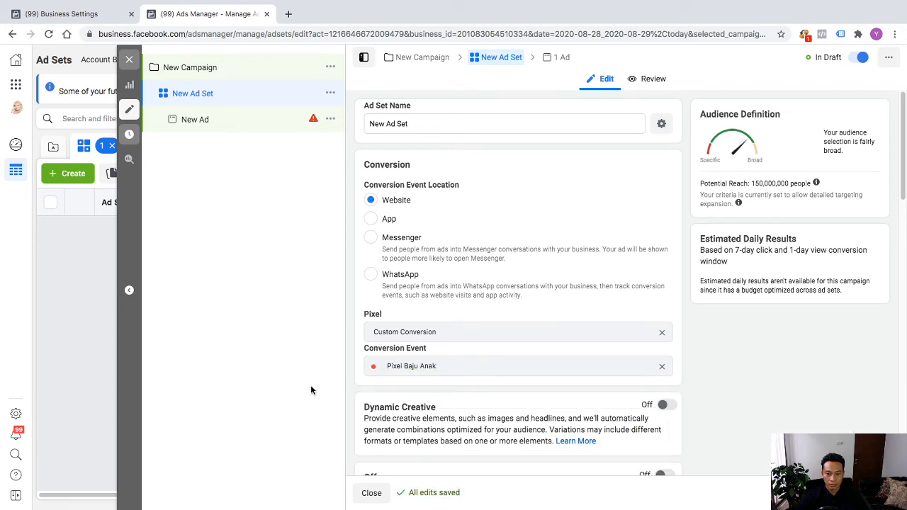
{"action": "scroll", "coordinate": [505, 338], "scroll_direction": "down", "scroll_amount": 3}
{"action": "scroll", "coordinate": [506, 339], "scroll_direction": "up", "scroll_amount": 3}
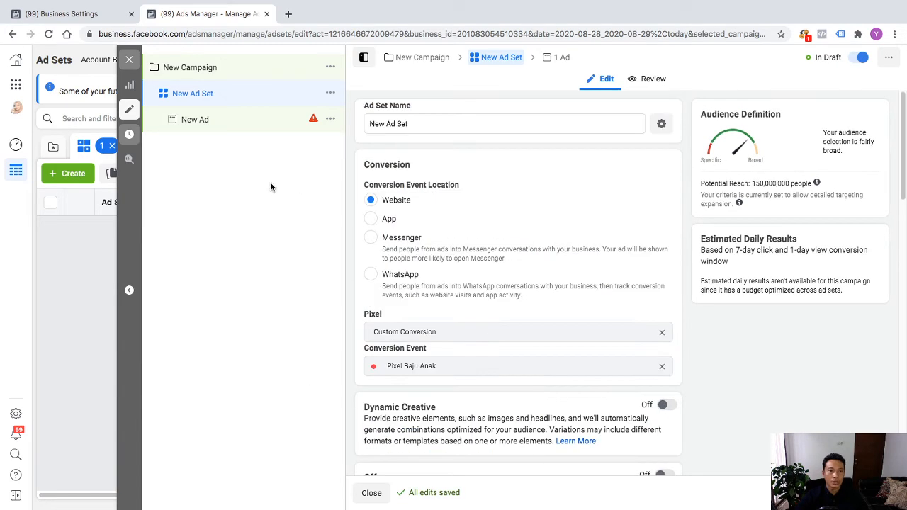
{"action": "left_click", "coordinate": [129, 60]}
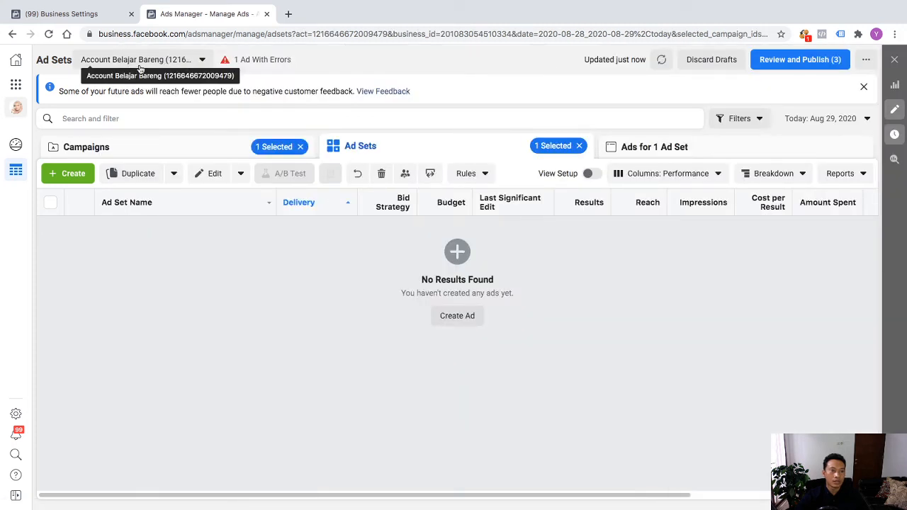
- Switch to Business Settings and connect the ad account Account Belajar Bareng to Custom Convertion Gamis
{"action": "left_click", "coordinate": [76, 14]}
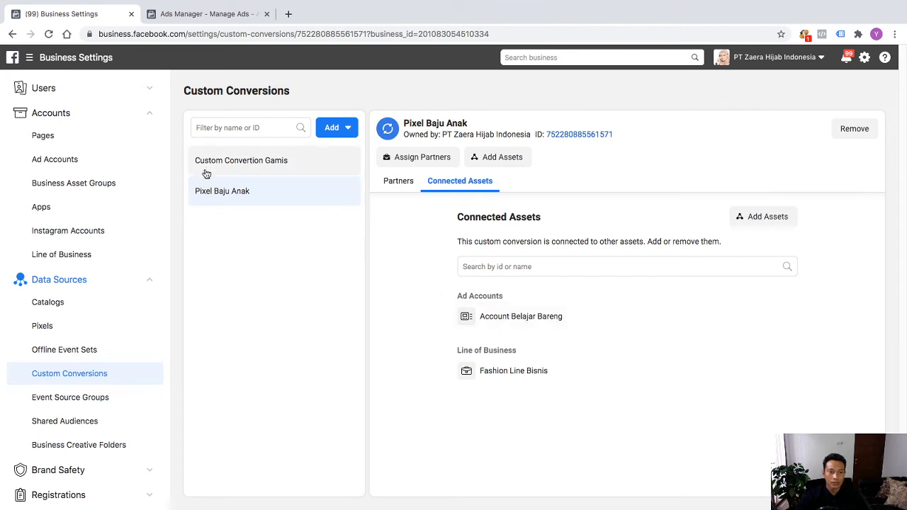
{"action": "left_click", "coordinate": [234, 157]}
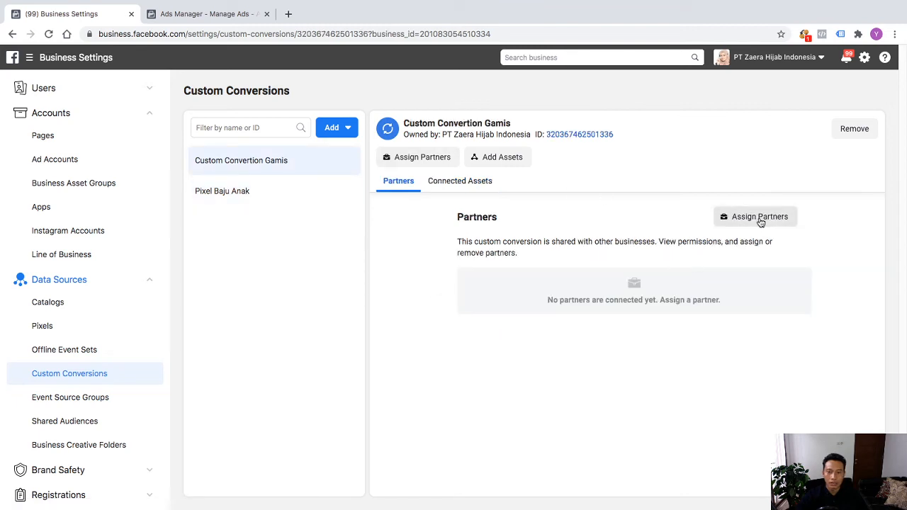
{"action": "left_click", "coordinate": [454, 183]}
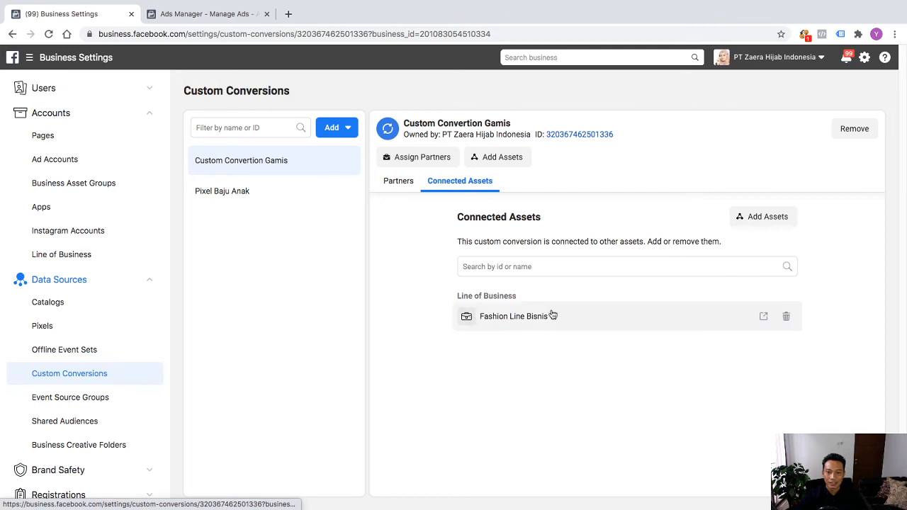
{"action": "left_click", "coordinate": [757, 217]}
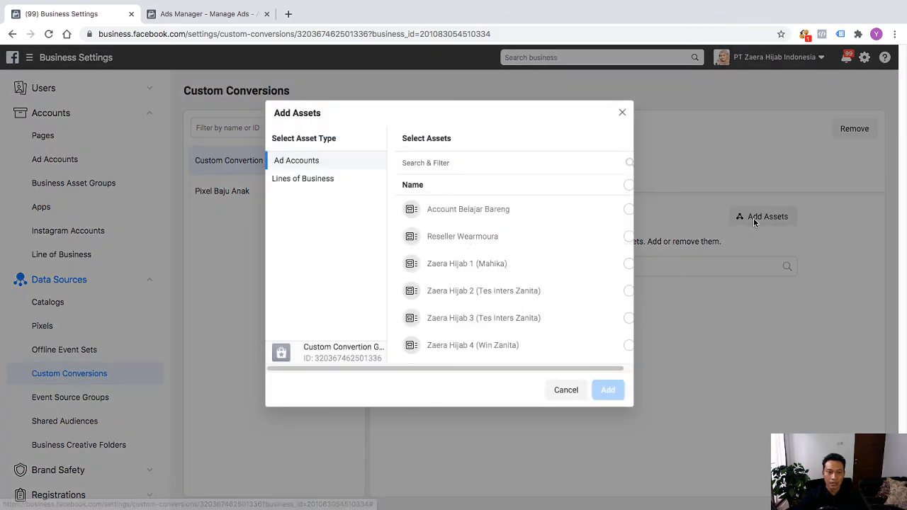
{"action": "left_click", "coordinate": [486, 212]}
{"action": "scroll", "coordinate": [469, 247], "scroll_direction": "down", "scroll_amount": 2}
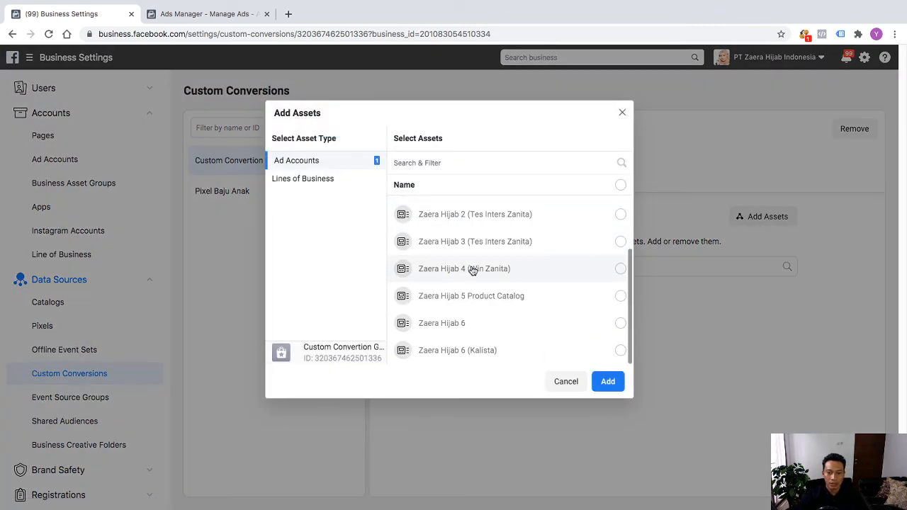
{"action": "scroll", "coordinate": [472, 271], "scroll_direction": "up", "scroll_amount": 2}
{"action": "left_click", "coordinate": [607, 381]}
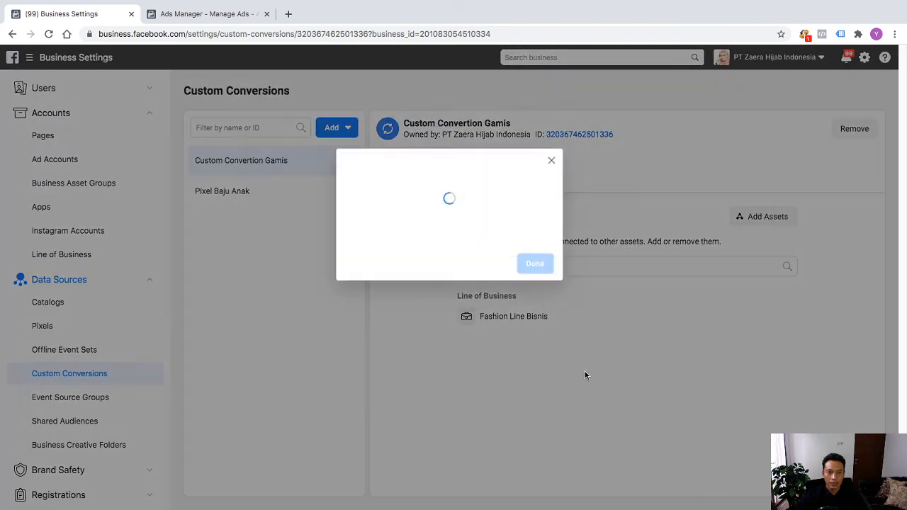
{"action": "left_click", "coordinate": [535, 253]}
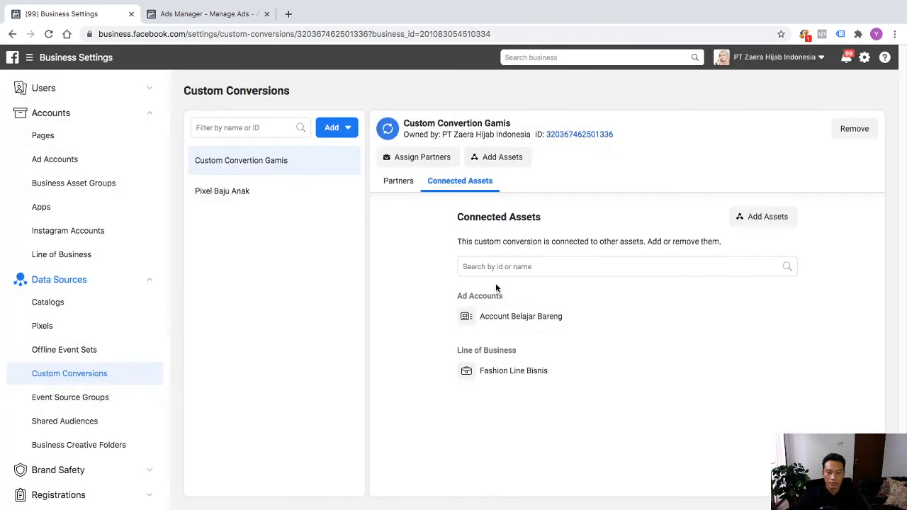
- Check the connected assets of Pixel Baju Anak, and discard all unpublished drafts of Account Belajar Bareng in Ads Manager
{"action": "left_click", "coordinate": [231, 192]}
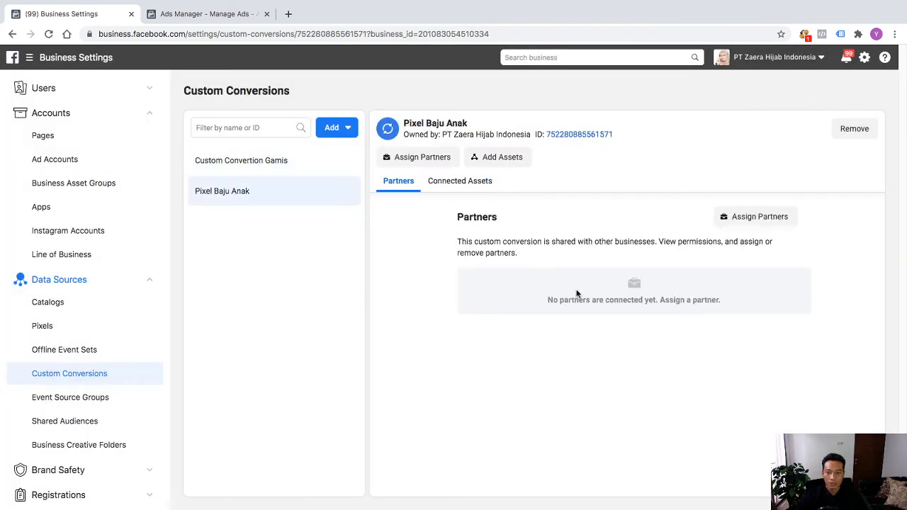
{"action": "left_click", "coordinate": [457, 182]}
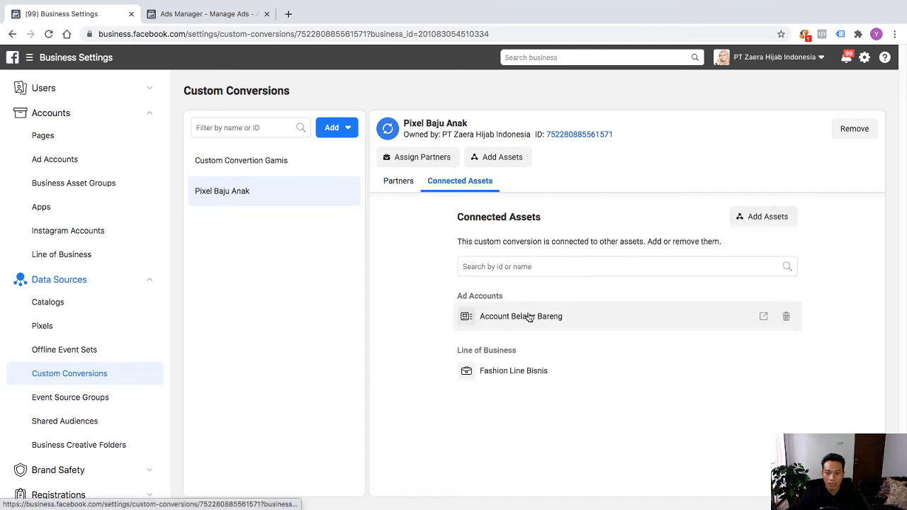
{"action": "left_click", "coordinate": [206, 14]}
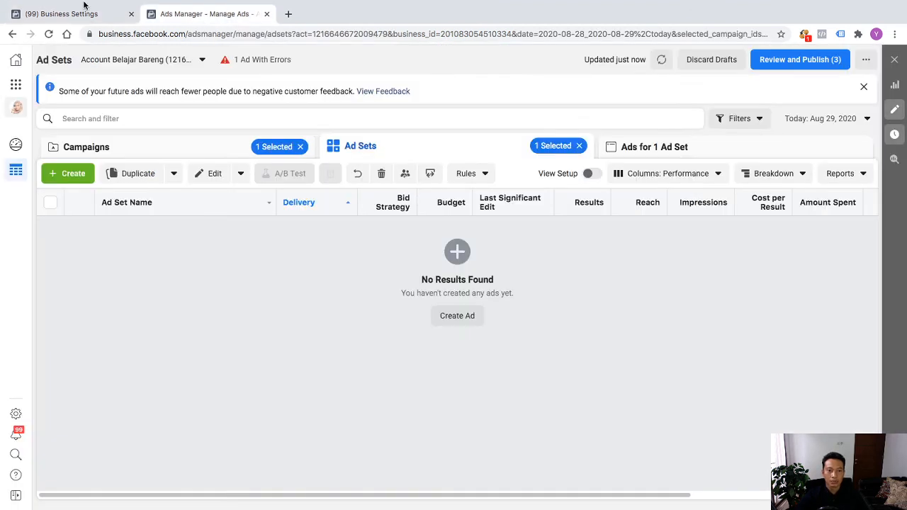
{"action": "left_click", "coordinate": [716, 63]}
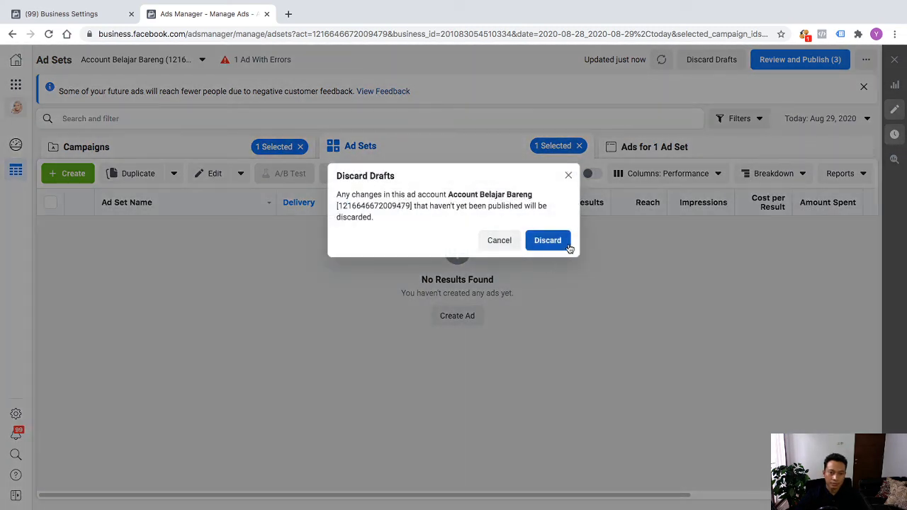
{"action": "left_click", "coordinate": [567, 245]}
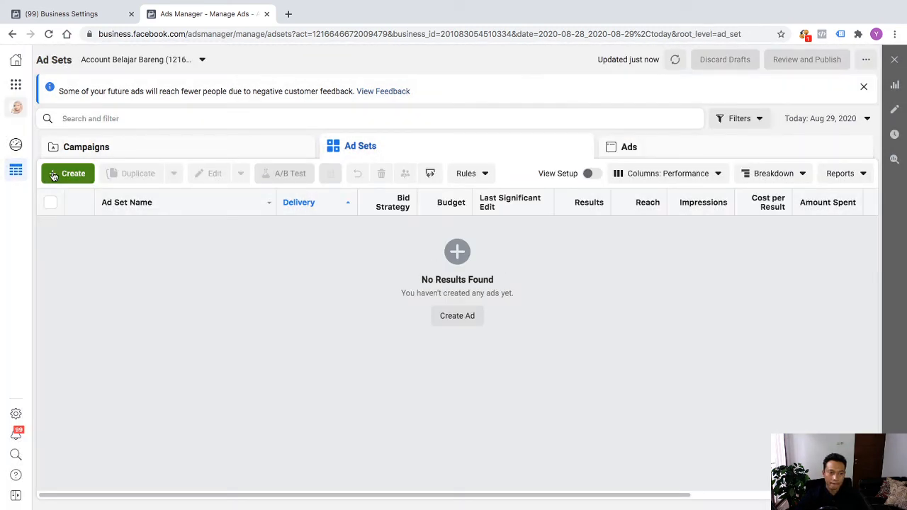
- Create a new auction campaign with the Conversions objective and proceed to its ad set settings
{"action": "left_click", "coordinate": [67, 173]}
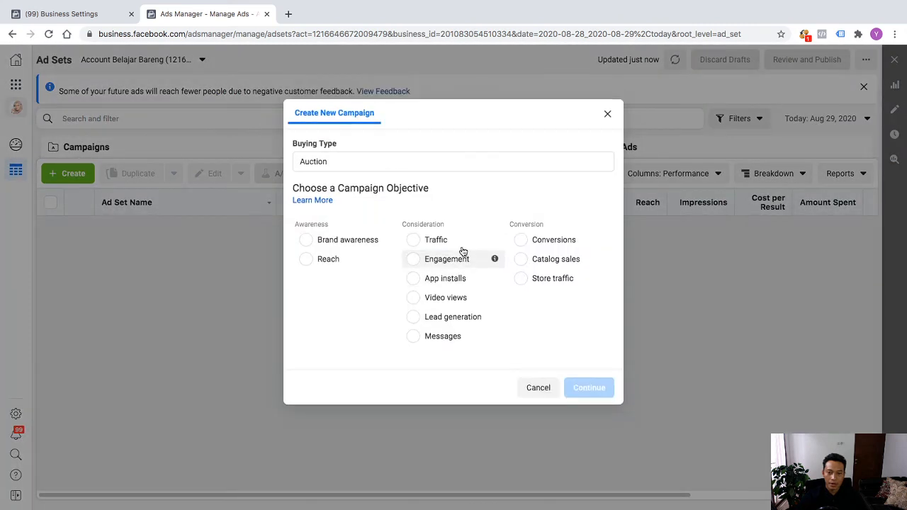
{"action": "left_click", "coordinate": [540, 244]}
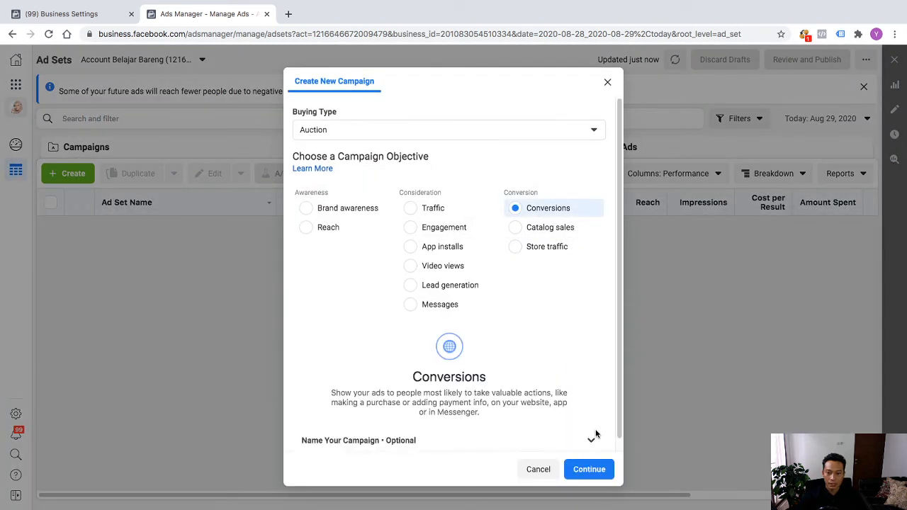
{"action": "left_click", "coordinate": [599, 469]}
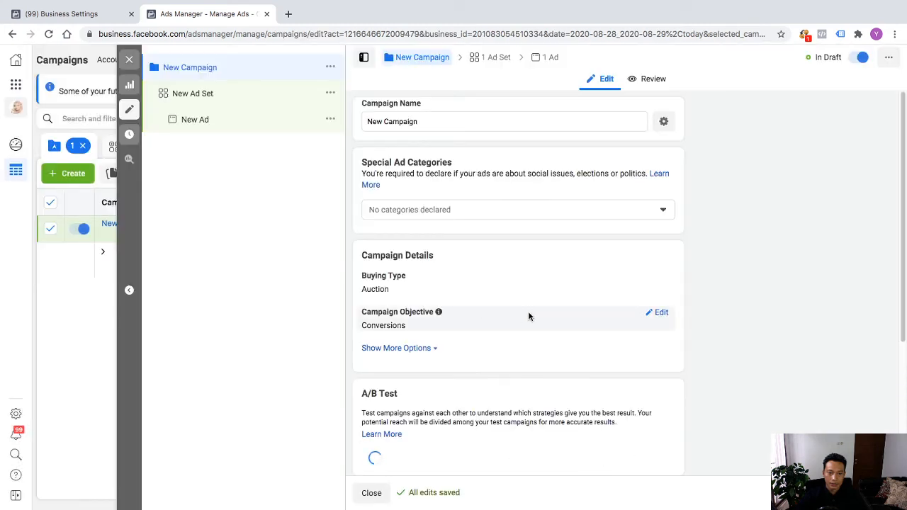
{"action": "left_click", "coordinate": [873, 493]}
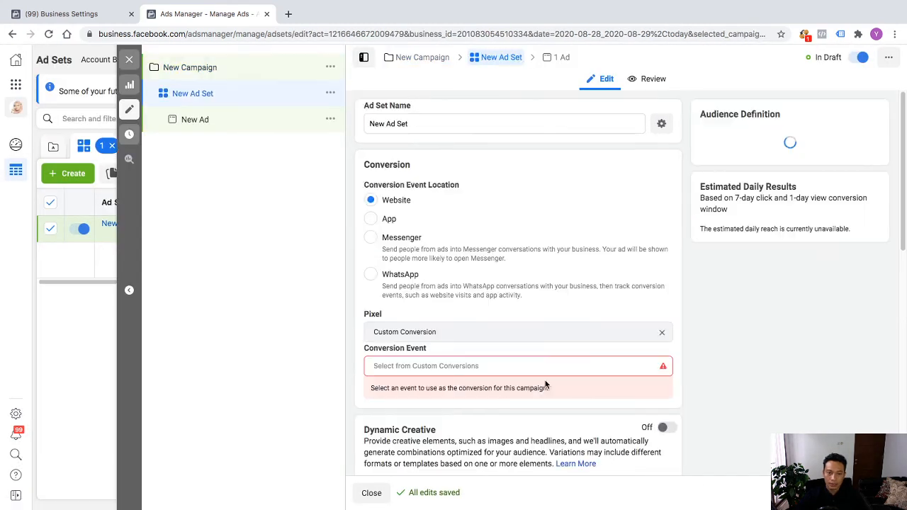
- Choose Pixel Baju Anak as the conversion event of the new ad set
{"action": "left_click", "coordinate": [455, 365]}
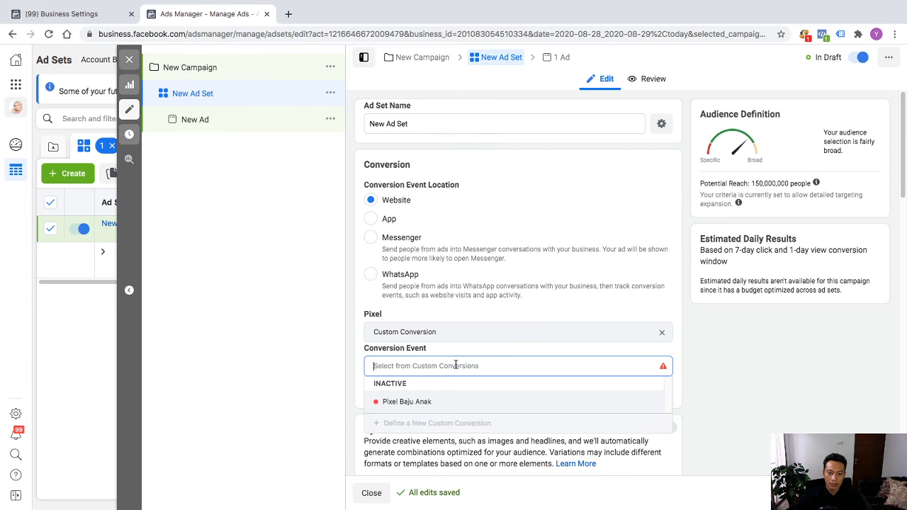
{"action": "left_click", "coordinate": [757, 346]}
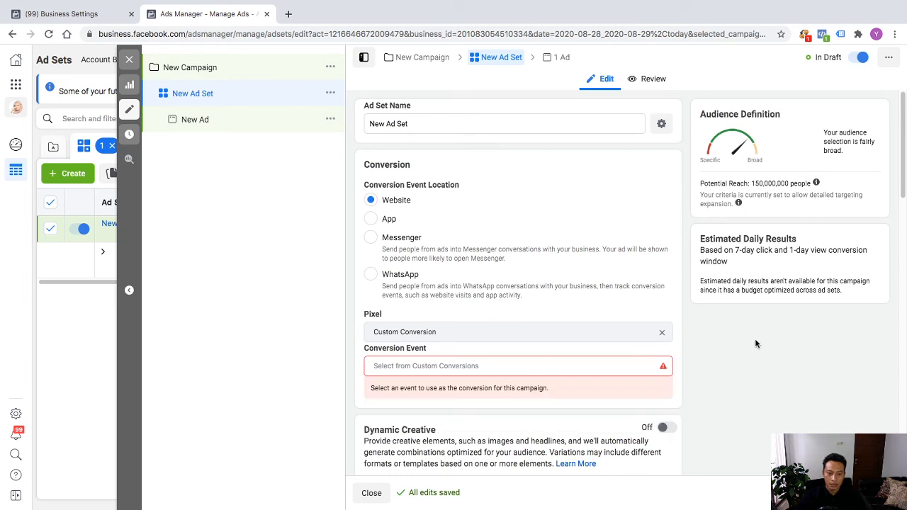
{"action": "left_click", "coordinate": [392, 365]}
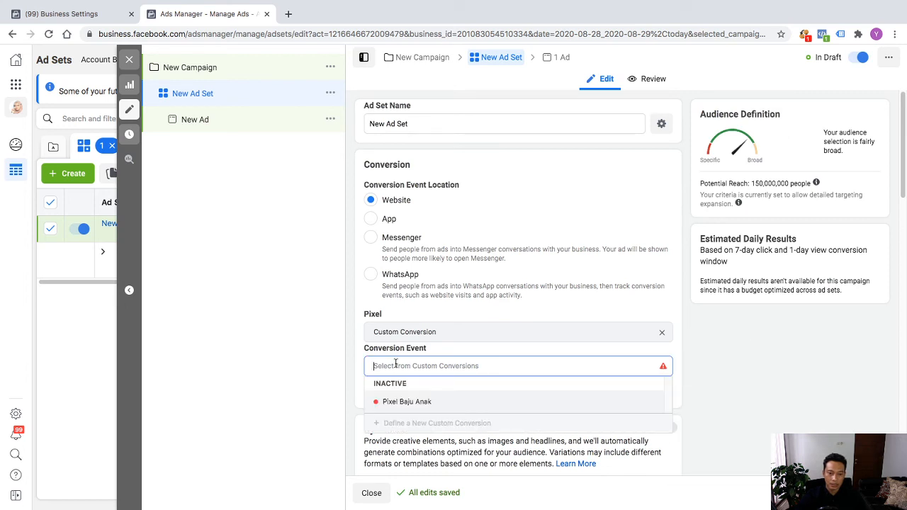
{"action": "left_click", "coordinate": [383, 402]}
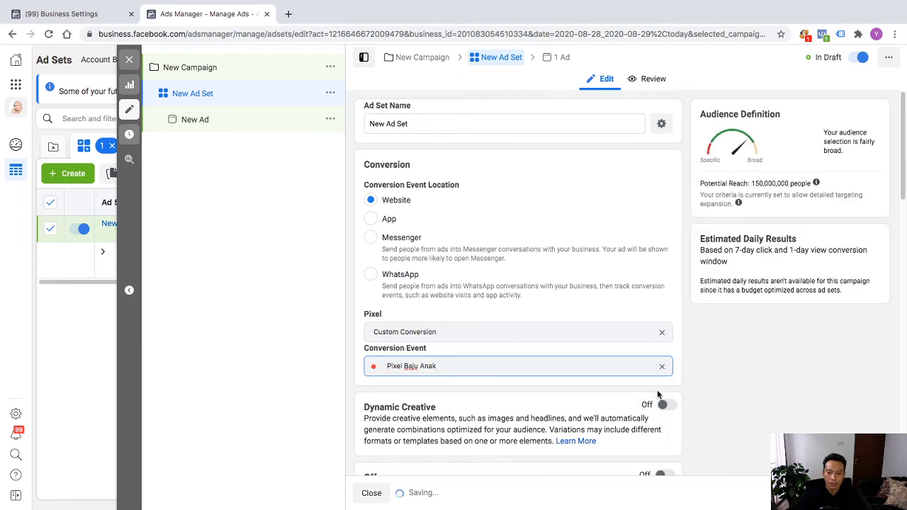
- Clear the ad set's pixel, reselect Custom Conversion with Pixel Baju Anak as conversion event, and close the editor
{"action": "scroll", "coordinate": [517, 379], "scroll_direction": "down", "scroll_amount": 3}
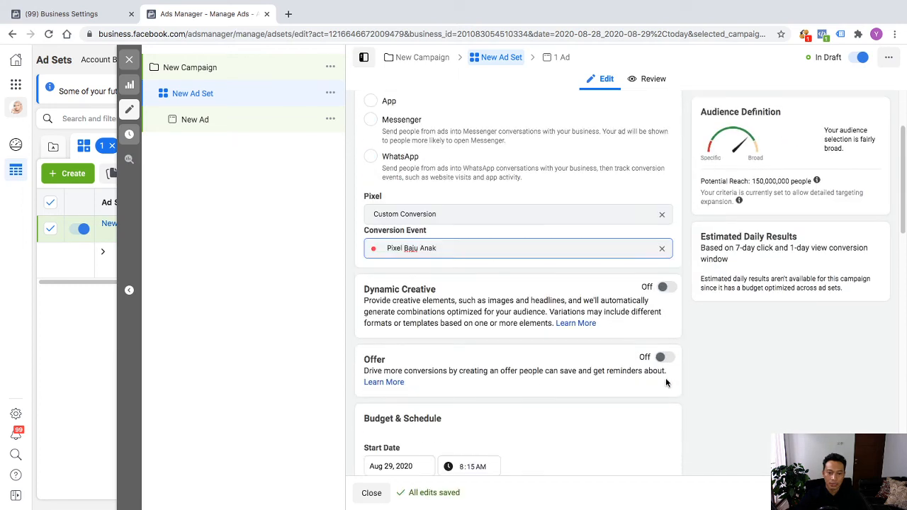
{"action": "left_click", "coordinate": [658, 212]}
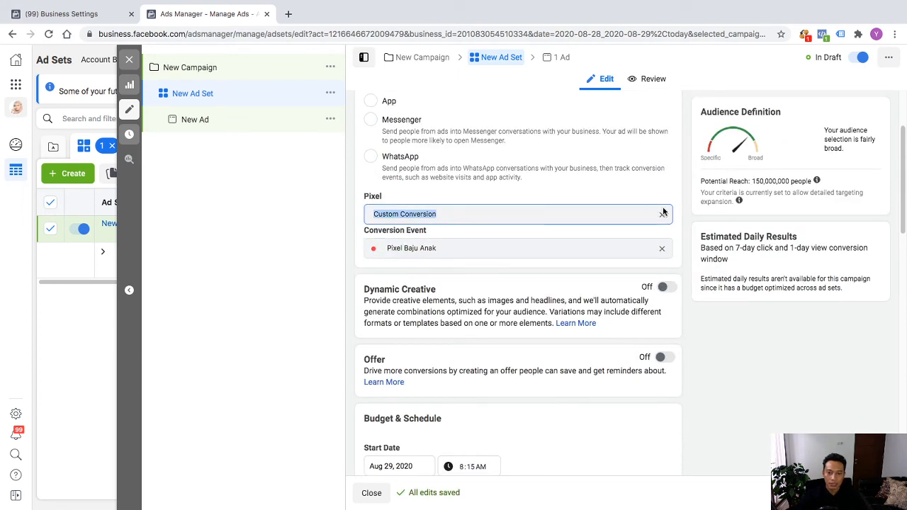
{"action": "left_click", "coordinate": [662, 213]}
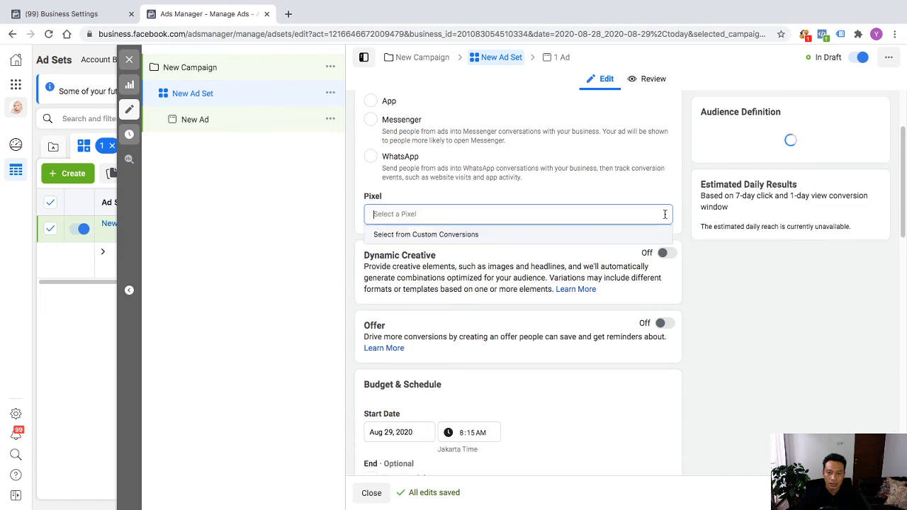
{"action": "left_click", "coordinate": [444, 235]}
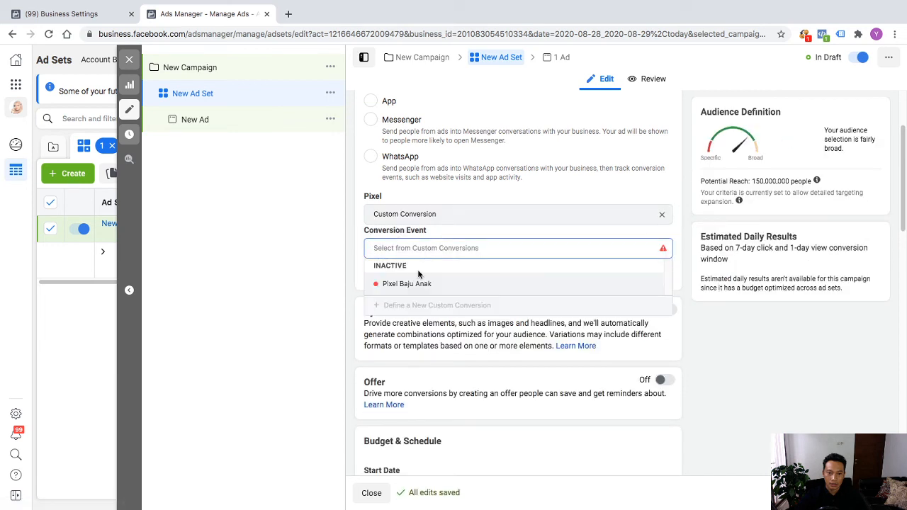
{"action": "left_click", "coordinate": [407, 284]}
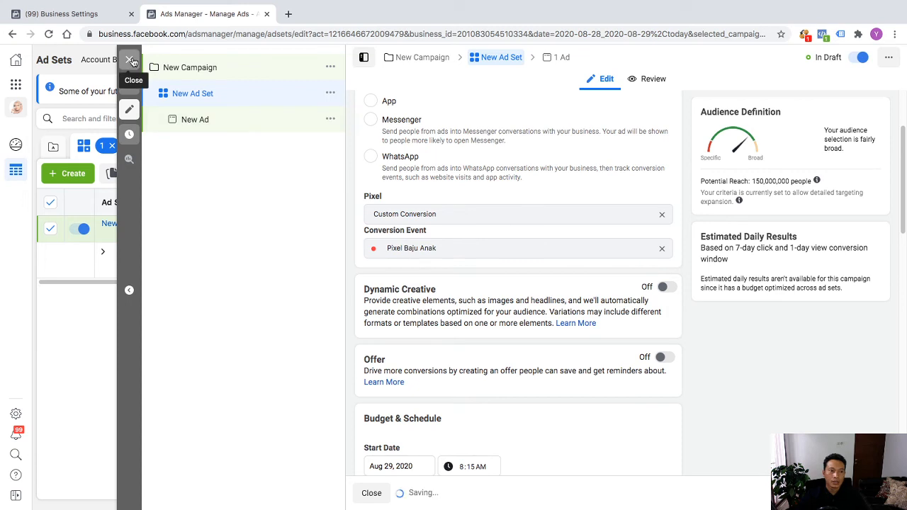
{"action": "left_click", "coordinate": [131, 60]}
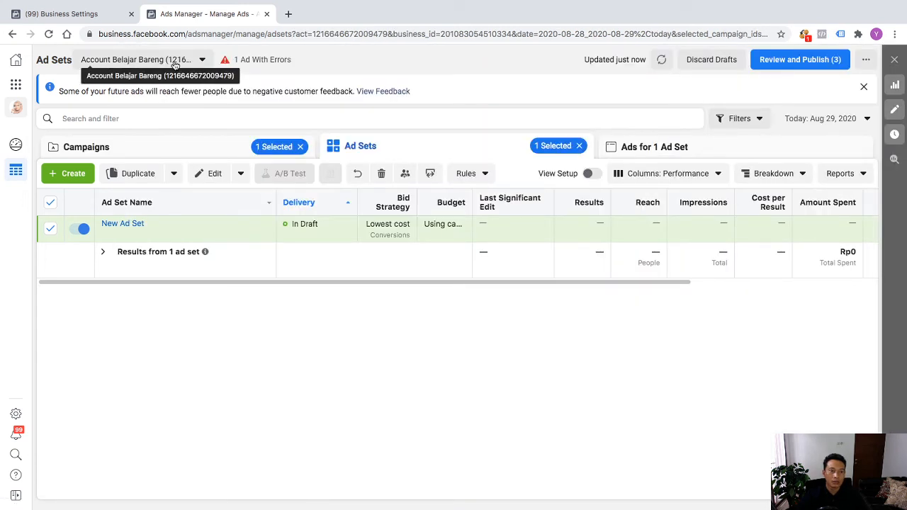
- Switch to Business Settings, review the connected assets of Custom Convertion Gamis and Pixel Baju Anak, and look at the partner sharing dialog
{"action": "left_click", "coordinate": [90, 14]}
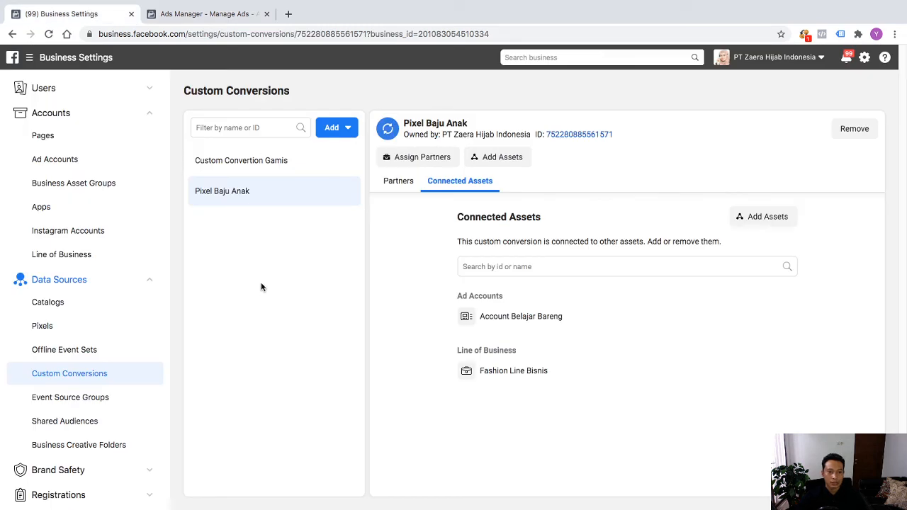
{"action": "left_click", "coordinate": [276, 162]}
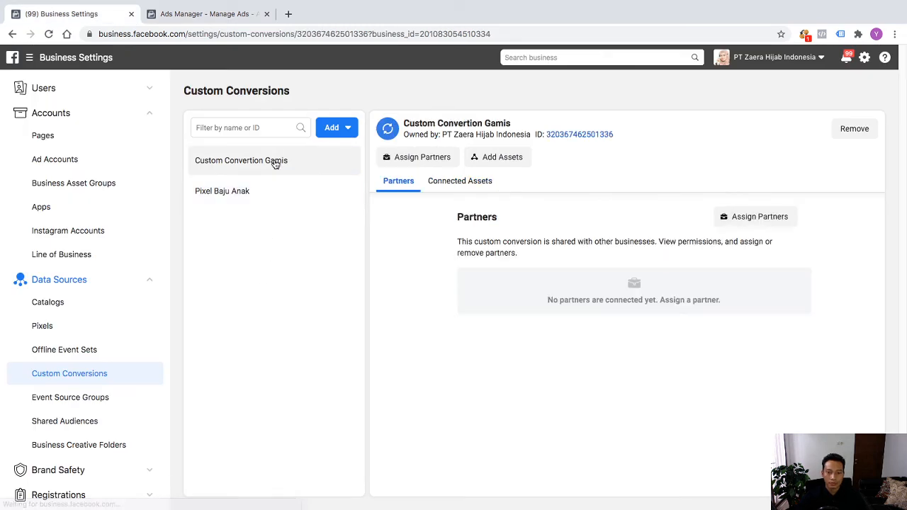
{"action": "left_click", "coordinate": [482, 183]}
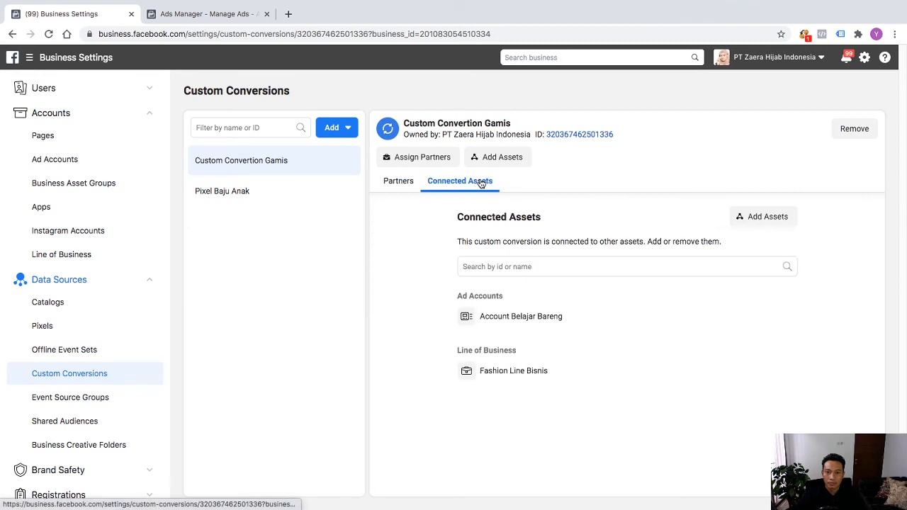
{"action": "left_click", "coordinate": [521, 325]}
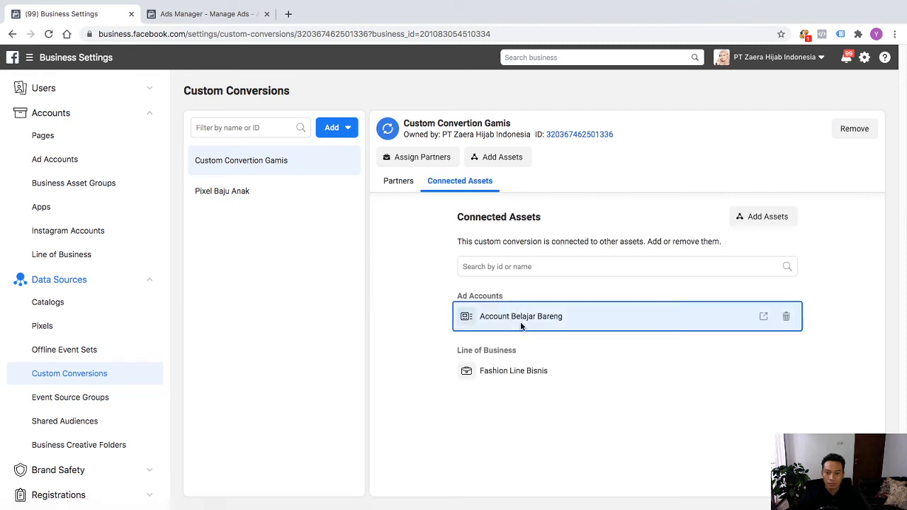
{"action": "left_click", "coordinate": [510, 375]}
{"action": "left_click", "coordinate": [259, 201]}
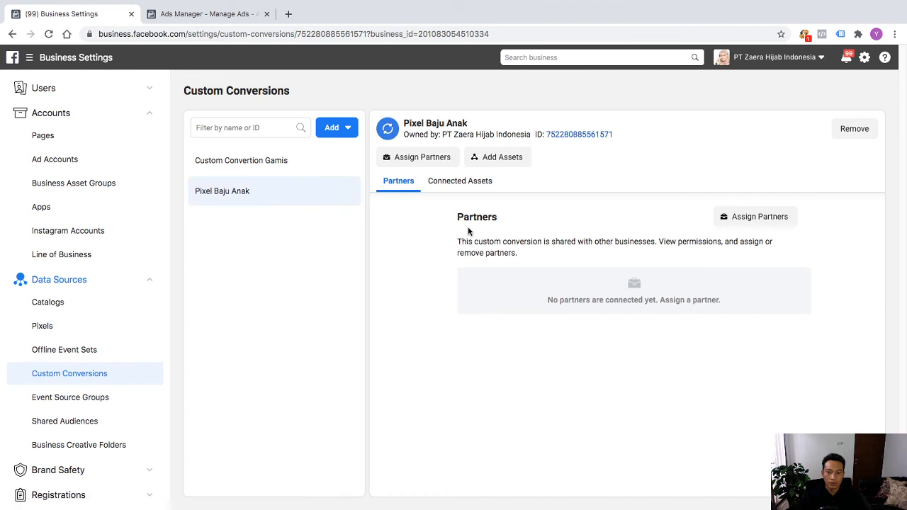
{"action": "left_click", "coordinate": [471, 180]}
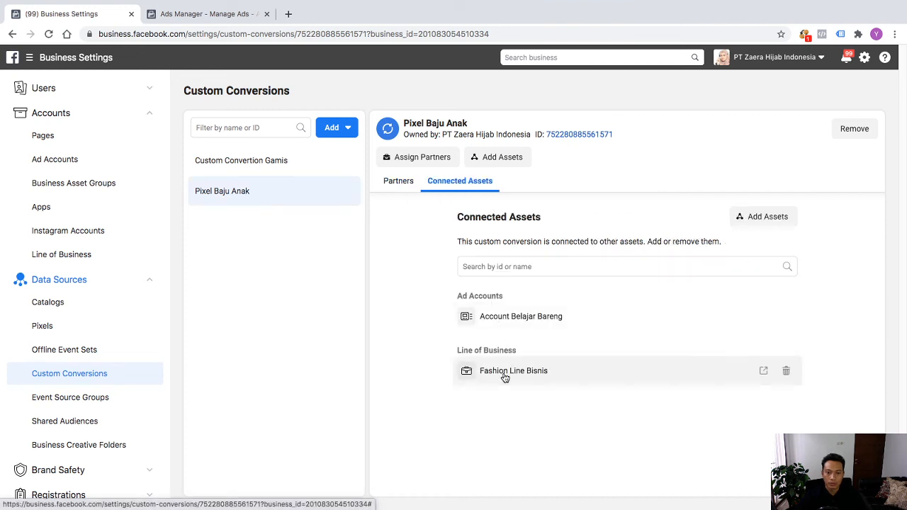
{"action": "left_click", "coordinate": [439, 164]}
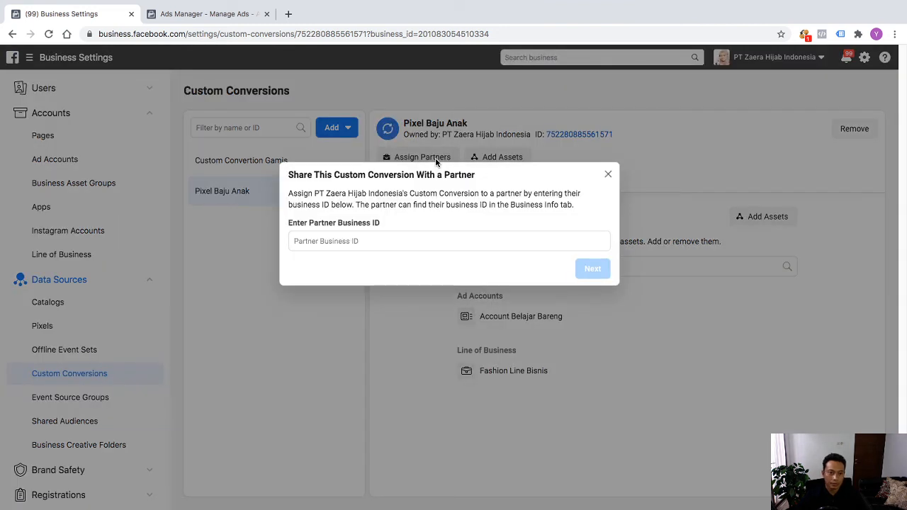
{"action": "left_click", "coordinate": [608, 175]}
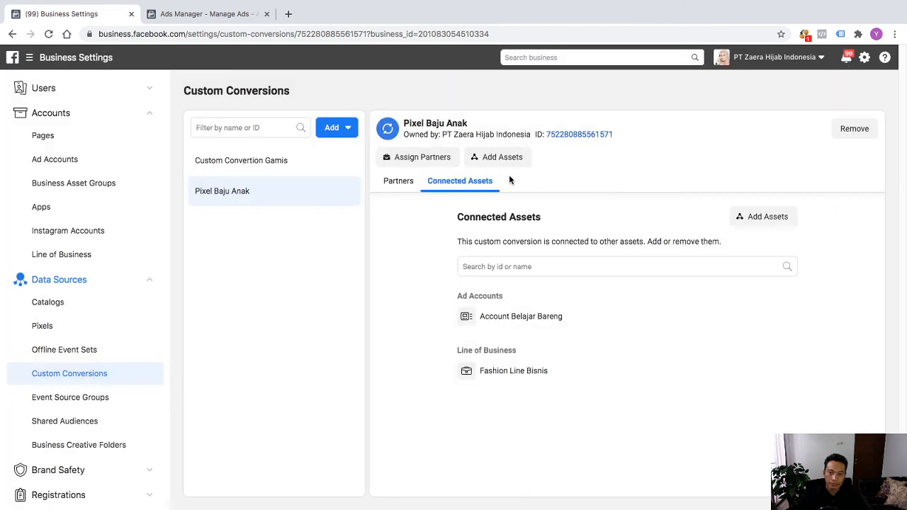
- Add the ad account Account Belajar Bareng and the line of business Fashion Line Bisnis to Pixel Baju Anak
{"action": "left_click", "coordinate": [518, 157]}
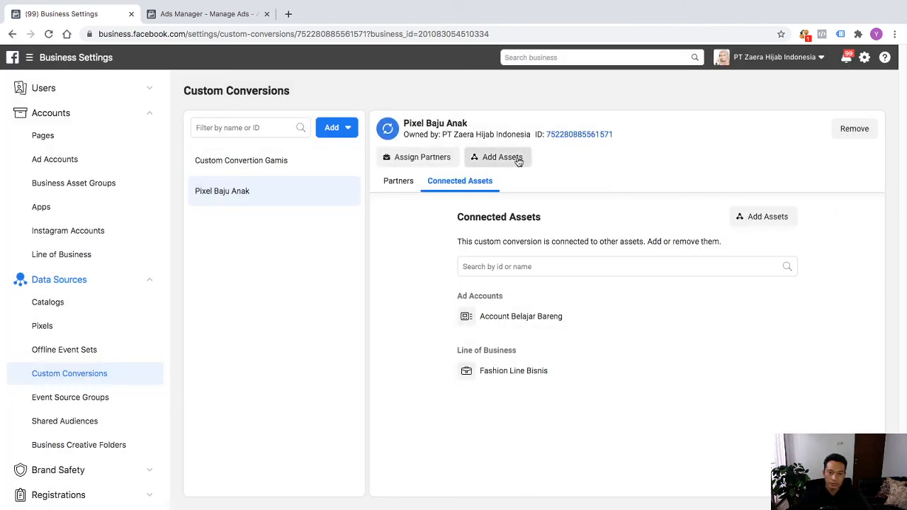
{"action": "left_click", "coordinate": [485, 210]}
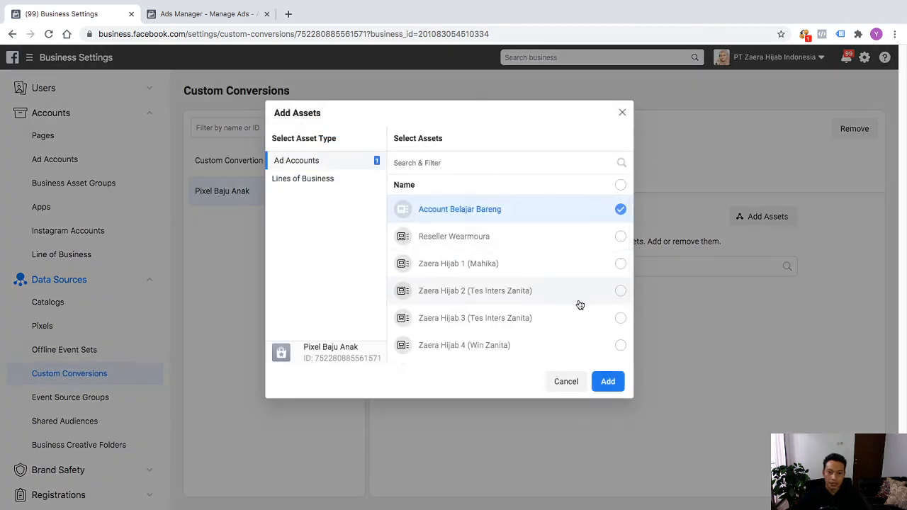
{"action": "left_click", "coordinate": [336, 183]}
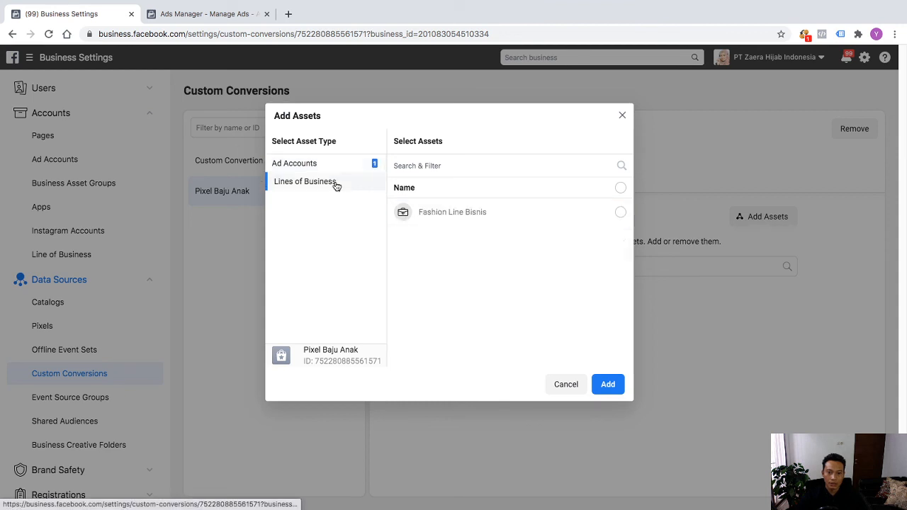
{"action": "left_click", "coordinate": [530, 225]}
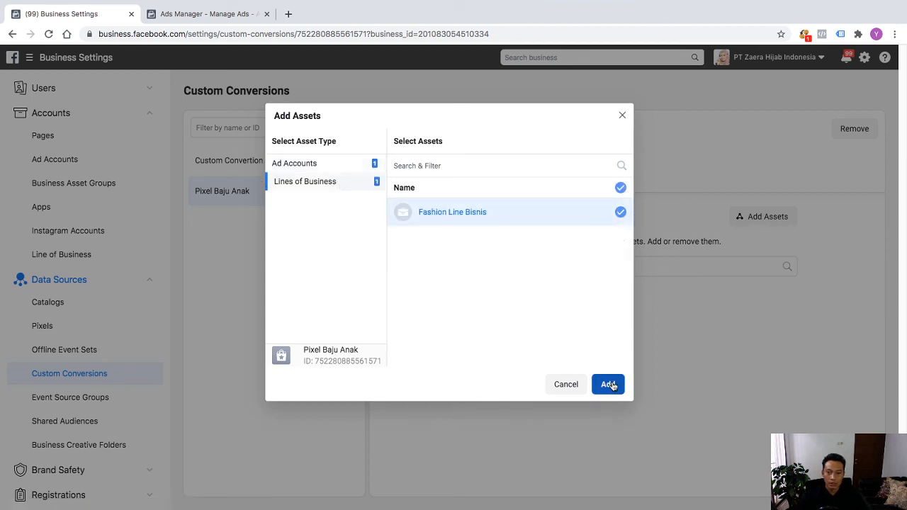
{"action": "left_click", "coordinate": [611, 384]}
{"action": "left_click", "coordinate": [533, 253]}
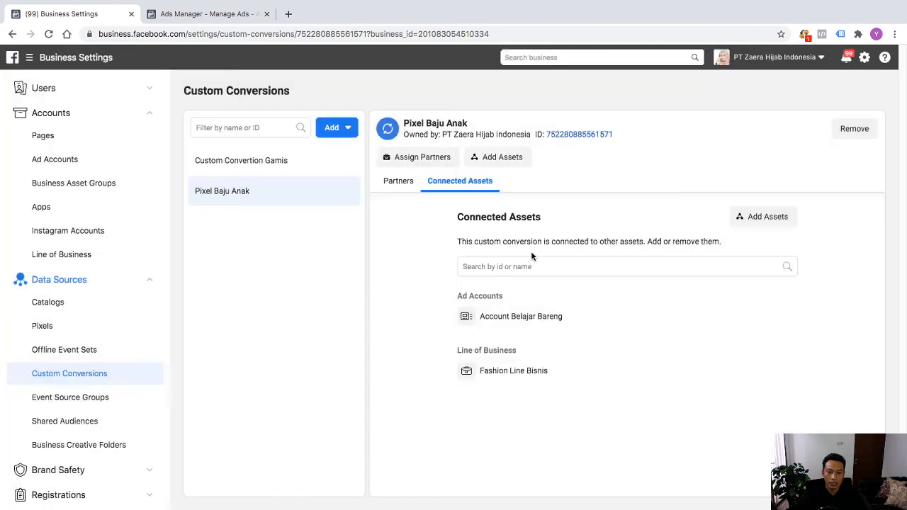
- Add the ad accounts Account Belajar Bareng and Reseller Wearmoura and the line of business Fashion Line Bisnis to Custom Convertion Gamis, and view its connected assets
{"action": "left_click", "coordinate": [258, 170]}
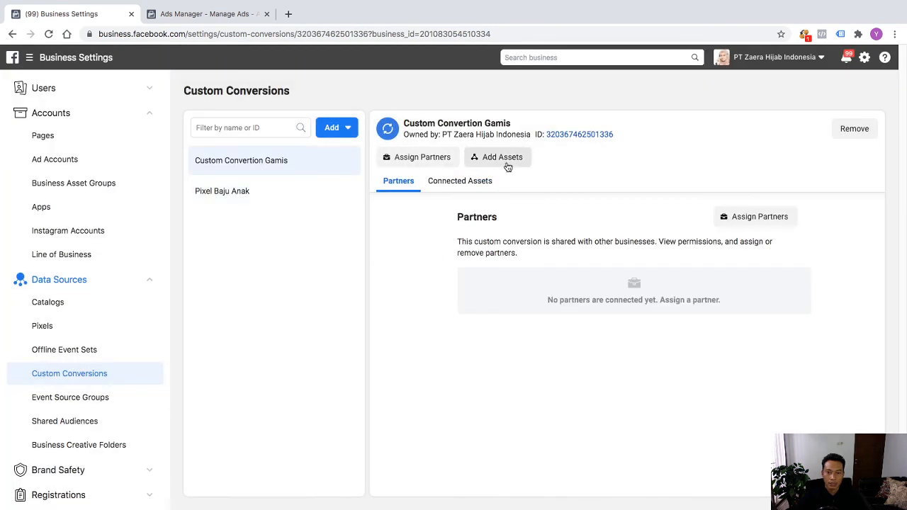
{"action": "left_click", "coordinate": [506, 162]}
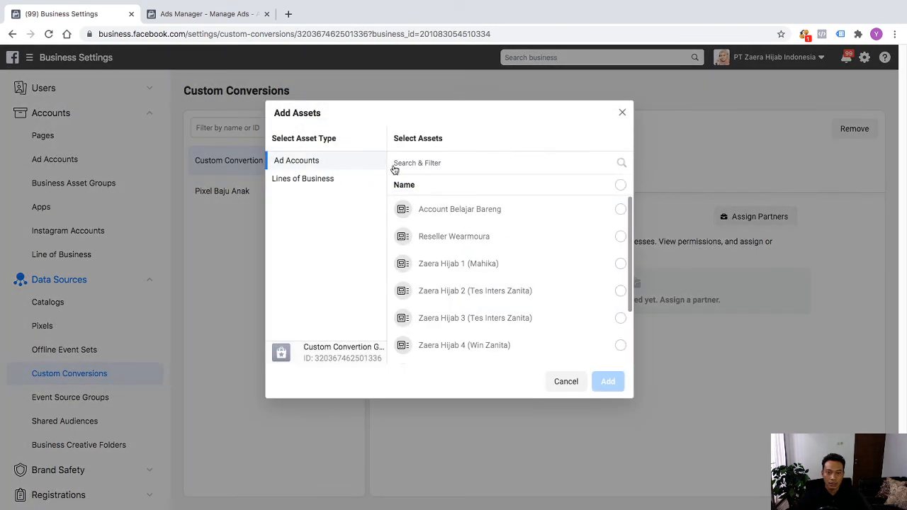
{"action": "left_click", "coordinate": [621, 209]}
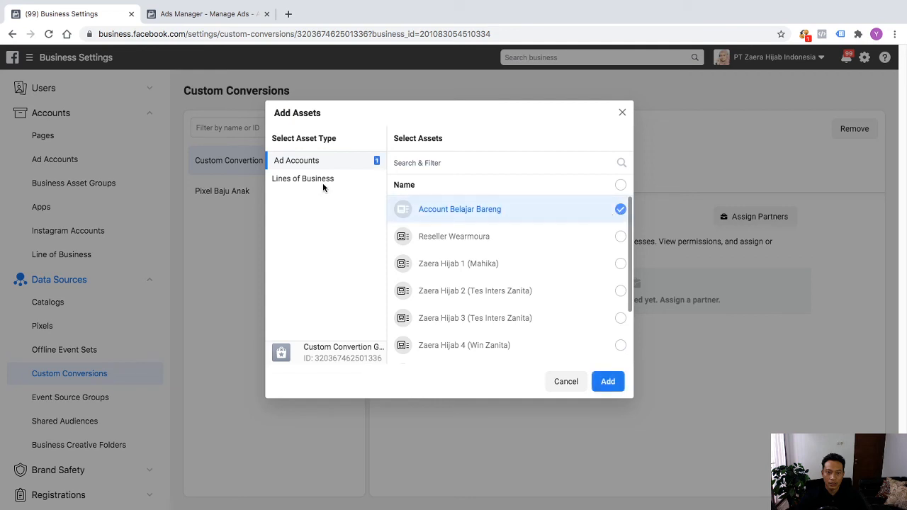
{"action": "left_click", "coordinate": [503, 239]}
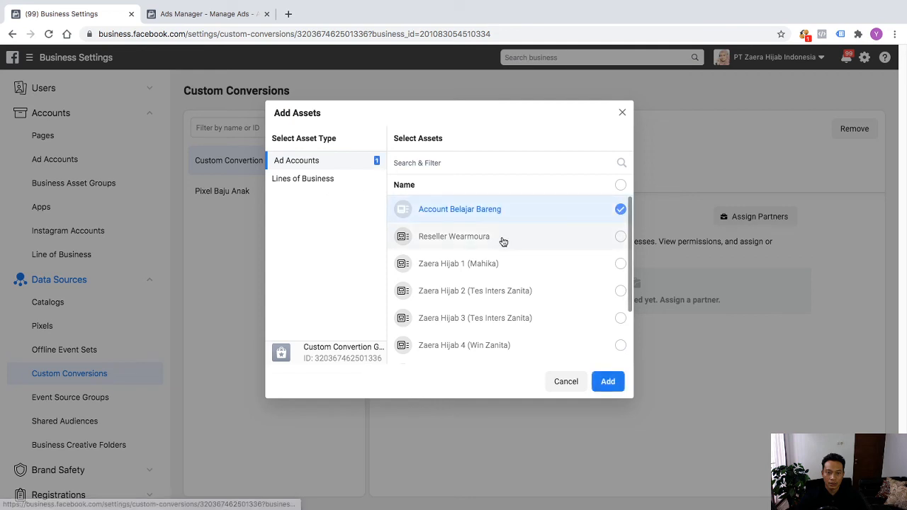
{"action": "left_click", "coordinate": [331, 182]}
{"action": "left_click", "coordinate": [494, 222]}
{"action": "left_click", "coordinate": [608, 384]}
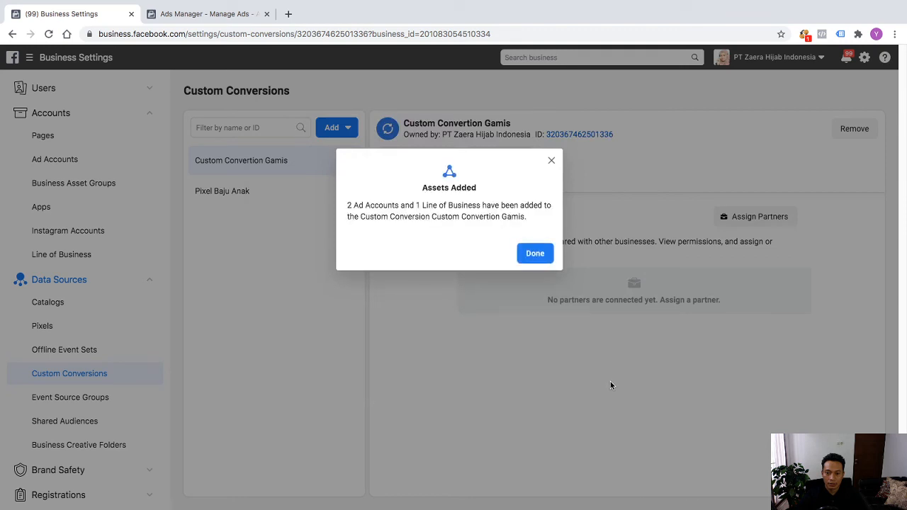
{"action": "left_click", "coordinate": [536, 254]}
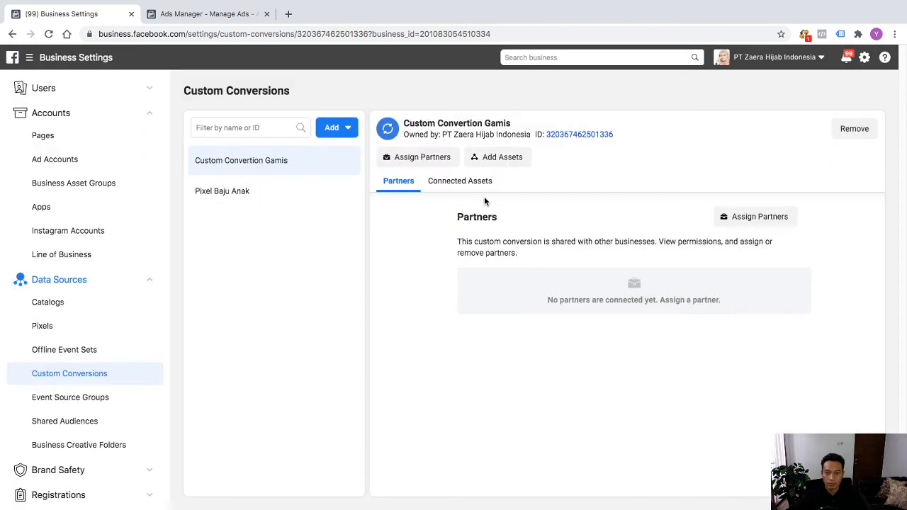
{"action": "left_click", "coordinate": [480, 182]}
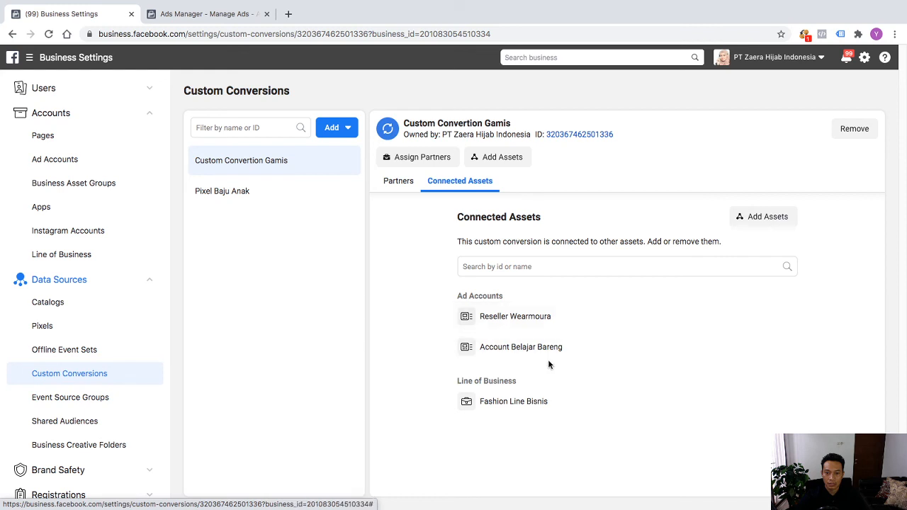
- Switch to Ads Manager, reload it, and discard all unpublished drafts in the ad account Account Belajar Bareng
{"action": "left_click", "coordinate": [207, 16]}
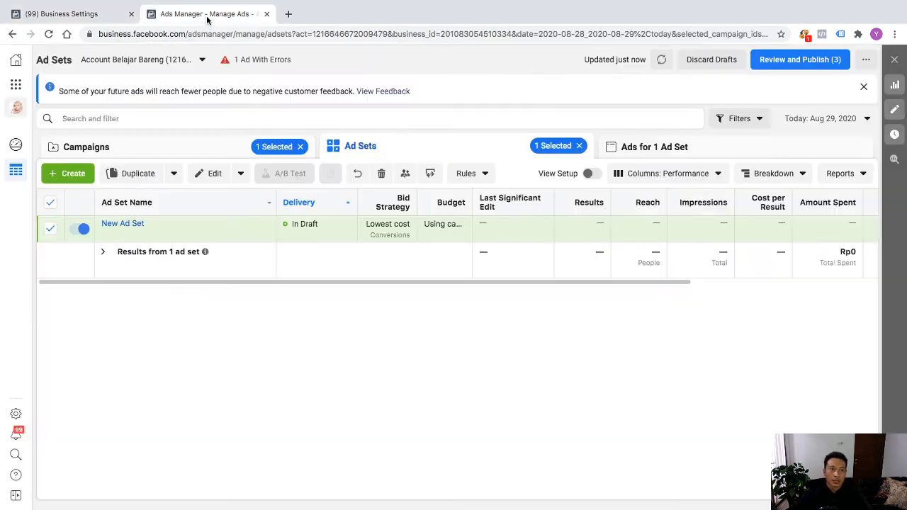
{"action": "left_click", "coordinate": [48, 36]}
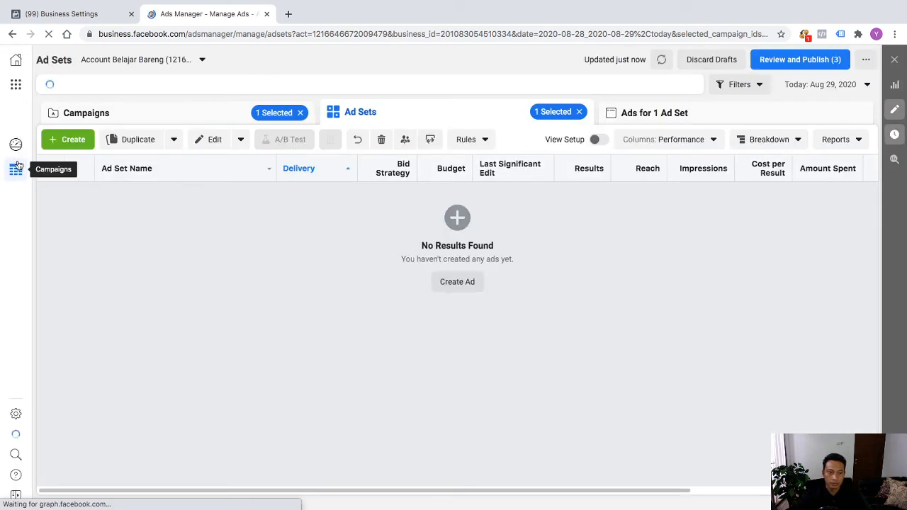
{"action": "left_click", "coordinate": [54, 142]}
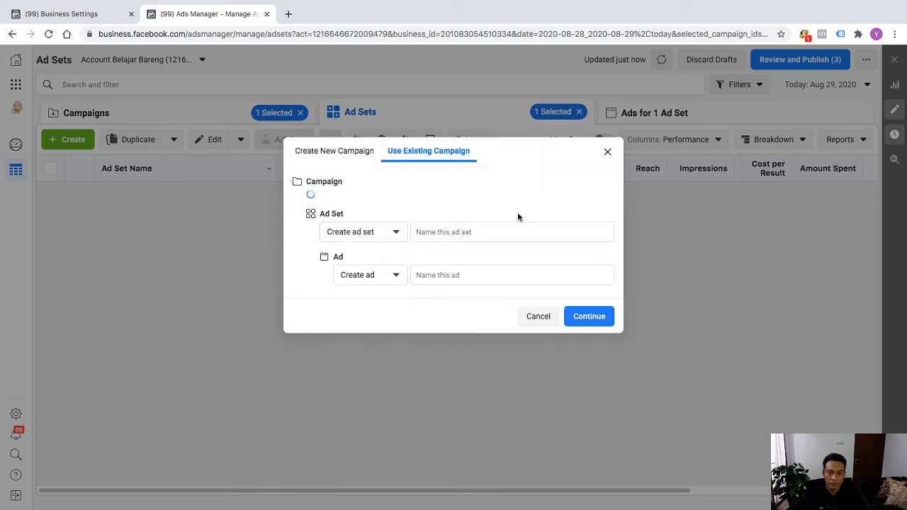
{"action": "left_click", "coordinate": [607, 148]}
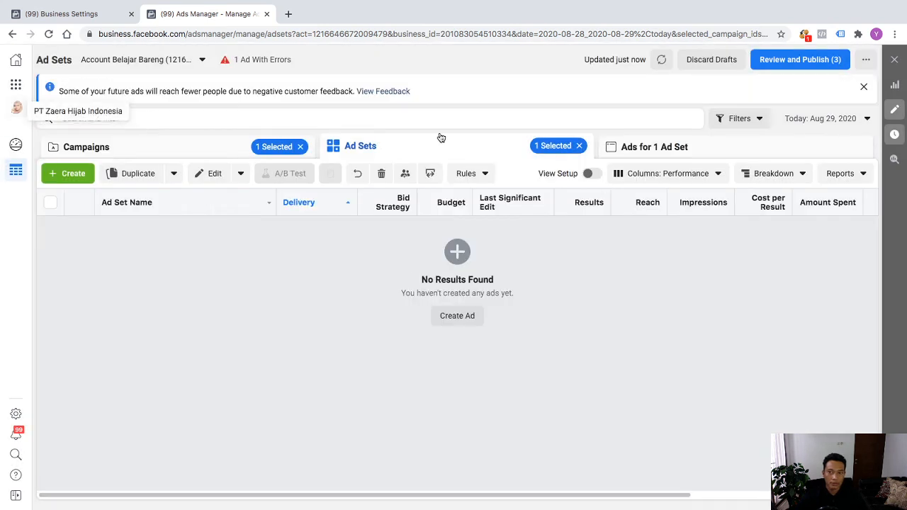
{"action": "left_click", "coordinate": [712, 61]}
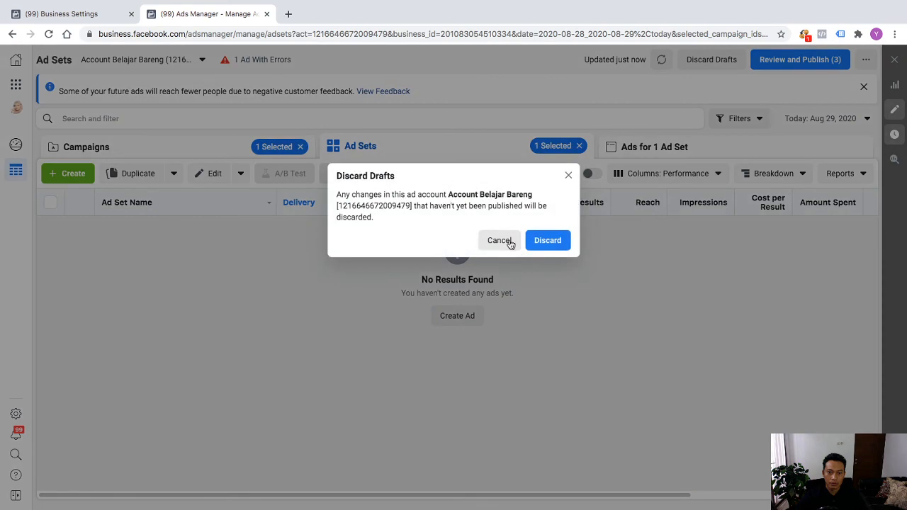
{"action": "left_click", "coordinate": [508, 243]}
{"action": "left_click", "coordinate": [709, 61]}
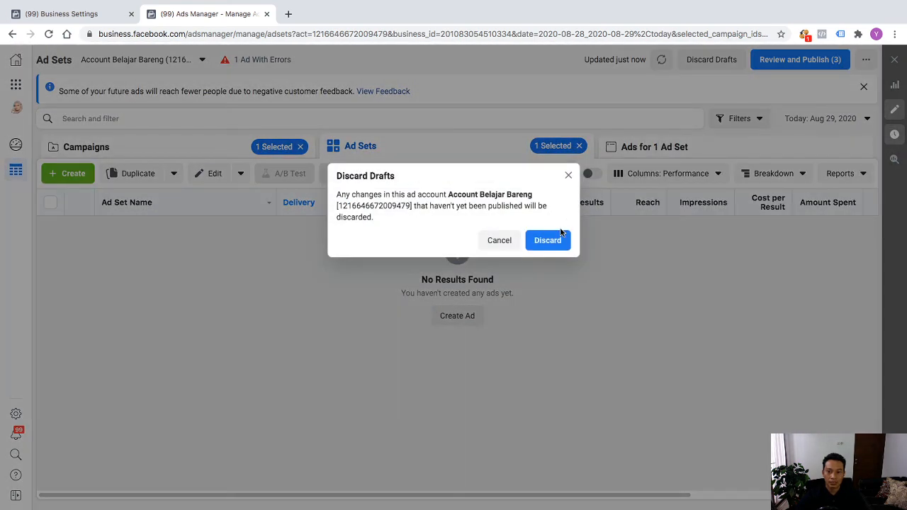
{"action": "left_click", "coordinate": [551, 245]}
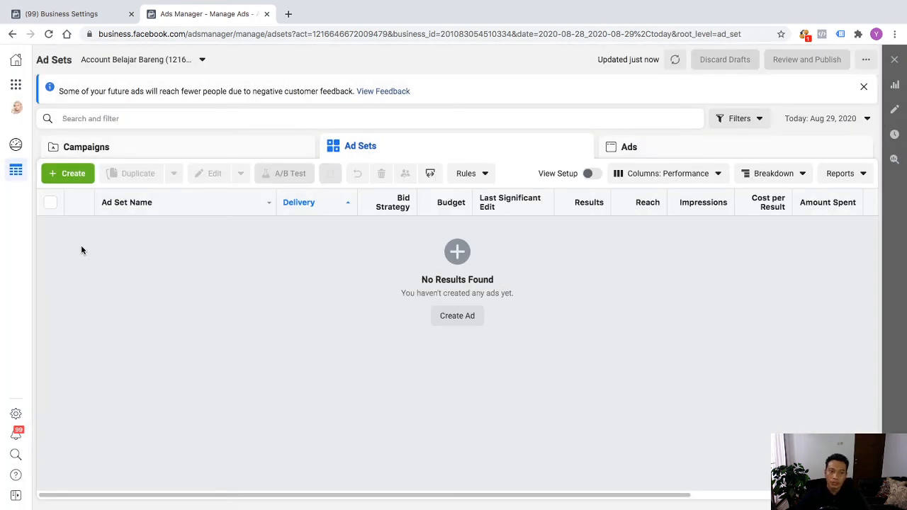
{"action": "left_click", "coordinate": [52, 175]}
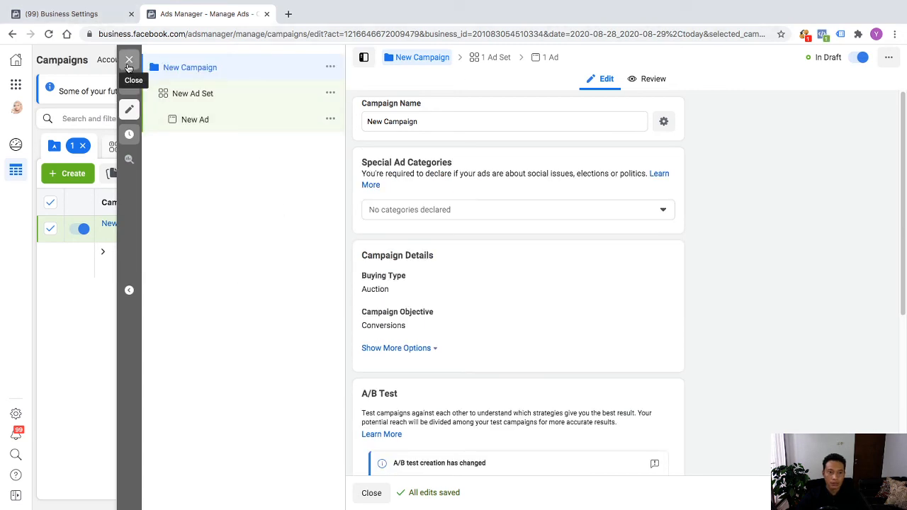
{"action": "left_click", "coordinate": [129, 61]}
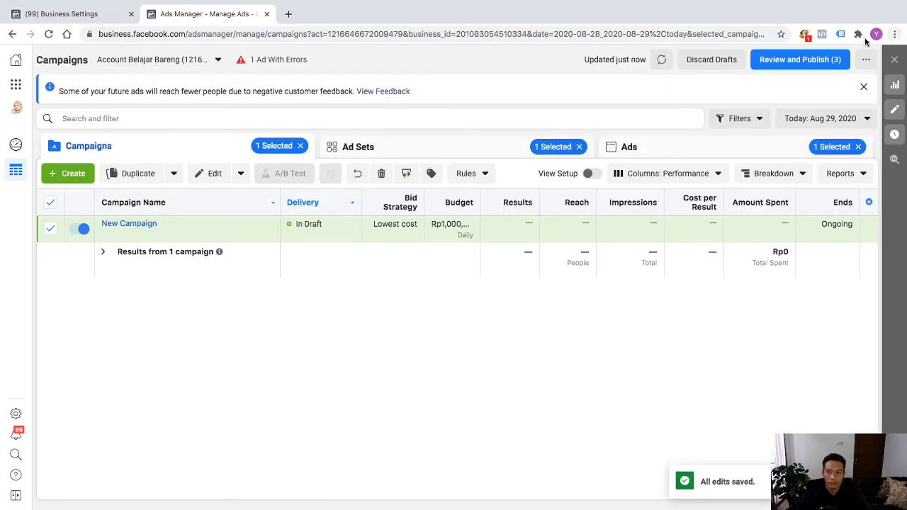
{"action": "left_click", "coordinate": [730, 60]}
{"action": "left_click", "coordinate": [552, 241]}
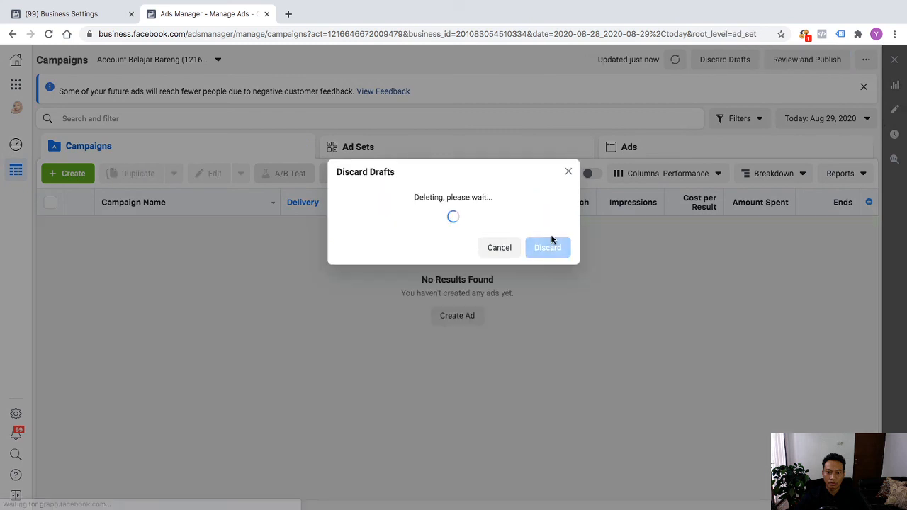
- Create a new auction campaign with the Conversions objective, leaving the campaign, ad set and ad names blank
{"action": "left_click", "coordinate": [71, 172]}
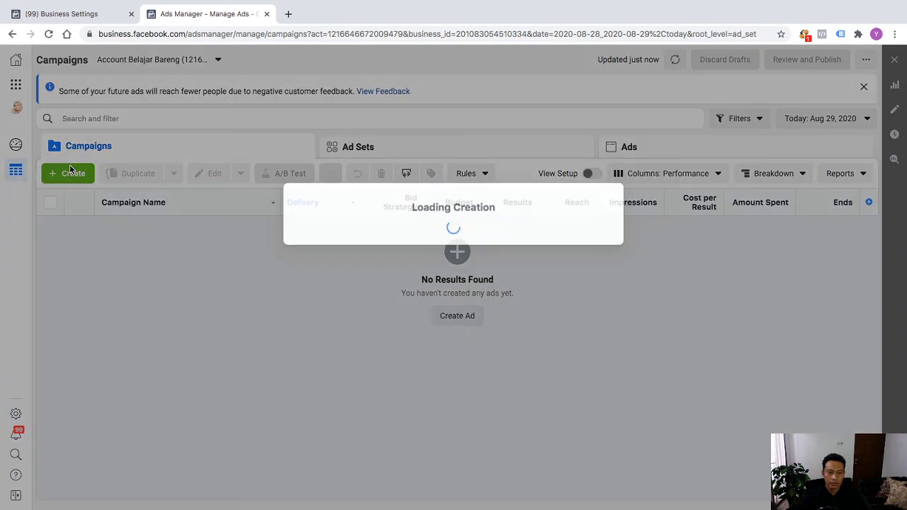
{"action": "left_click", "coordinate": [525, 239]}
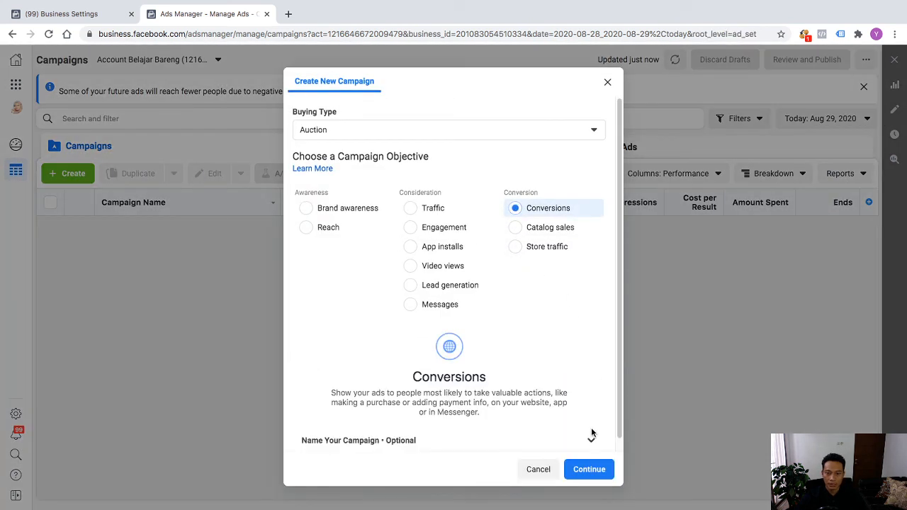
{"action": "scroll", "coordinate": [537, 312], "scroll_direction": "down", "scroll_amount": 3}
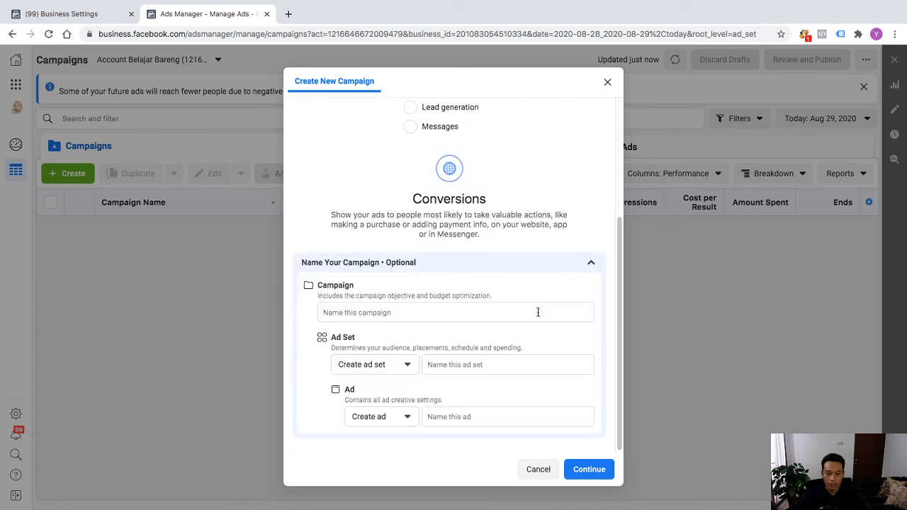
{"action": "left_click", "coordinate": [606, 473]}
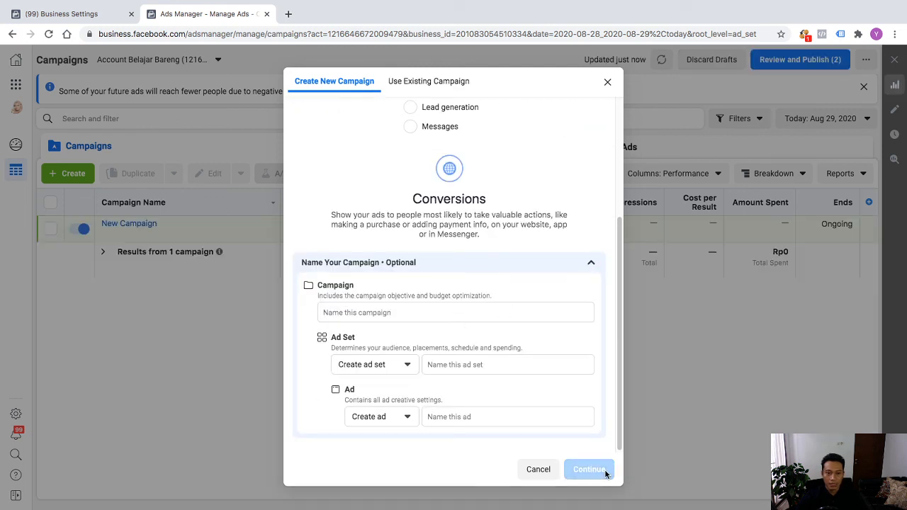
- Review the new campaign's special ad categories, spending limit option, A/B test and campaign budget optimization settings
{"action": "scroll", "coordinate": [594, 347], "scroll_direction": "down", "scroll_amount": 2}
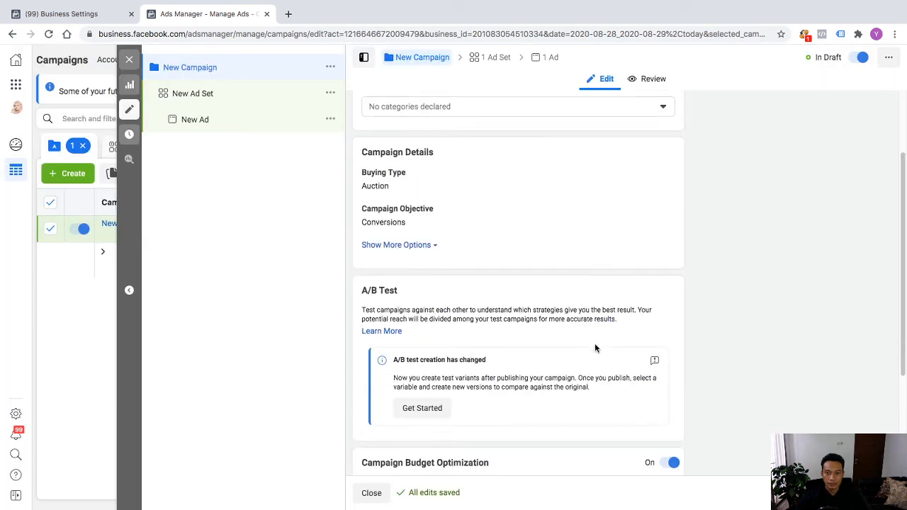
{"action": "scroll", "coordinate": [595, 348], "scroll_direction": "up", "scroll_amount": 2}
{"action": "scroll", "coordinate": [595, 348], "scroll_direction": "down", "scroll_amount": 4}
{"action": "scroll", "coordinate": [595, 348], "scroll_direction": "up", "scroll_amount": 4}
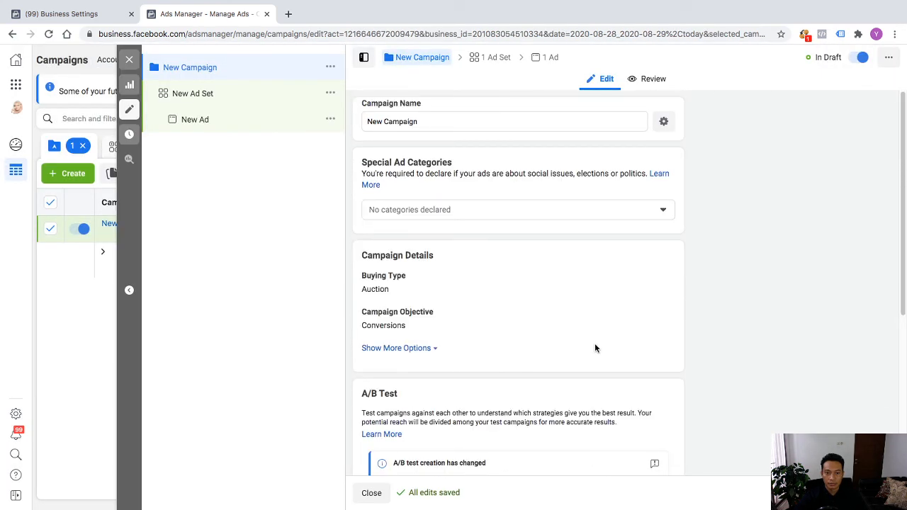
{"action": "left_click", "coordinate": [535, 210]}
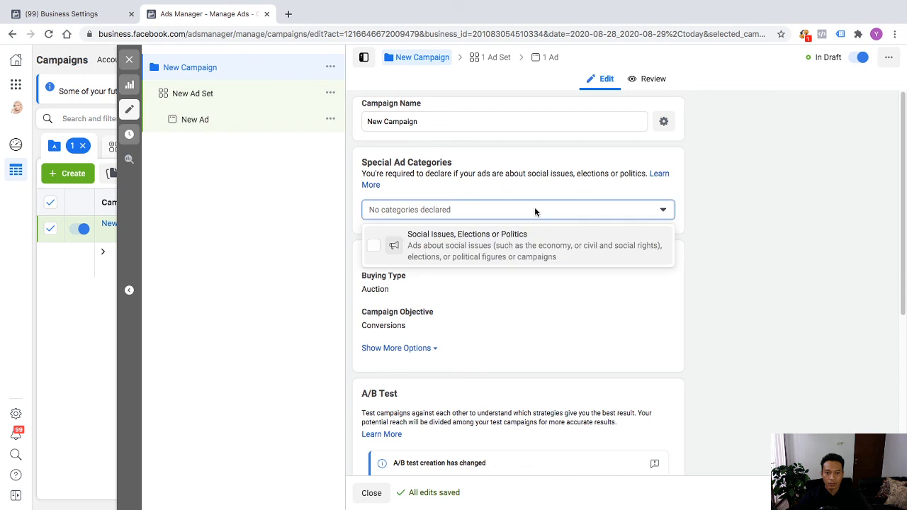
{"action": "left_click", "coordinate": [824, 287]}
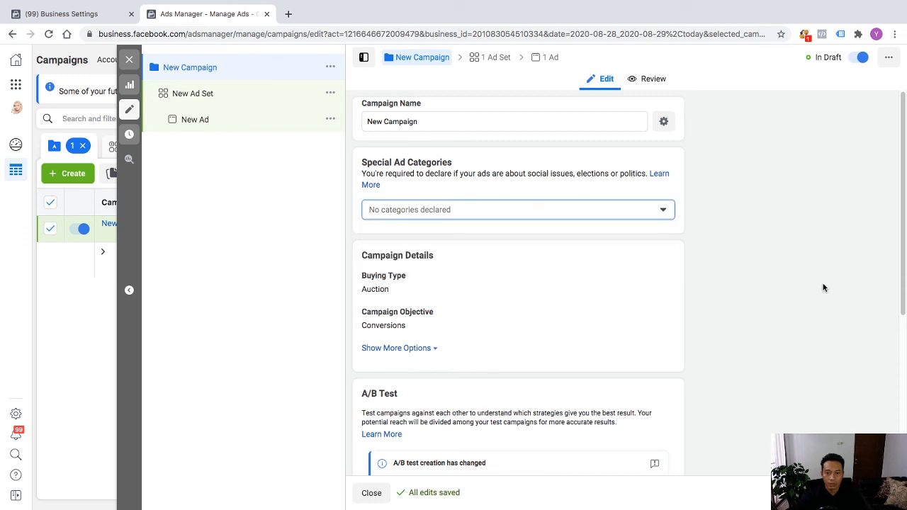
{"action": "left_click", "coordinate": [417, 348]}
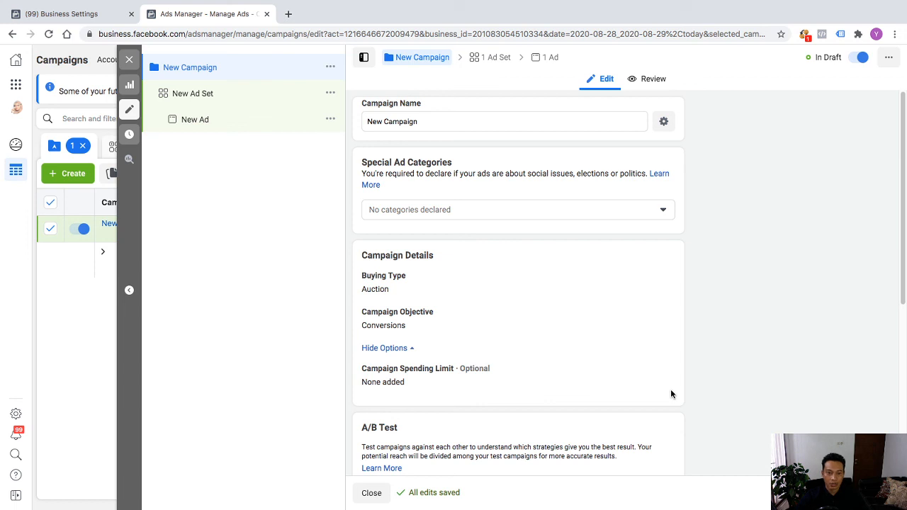
{"action": "scroll", "coordinate": [616, 370], "scroll_direction": "down", "scroll_amount": 4}
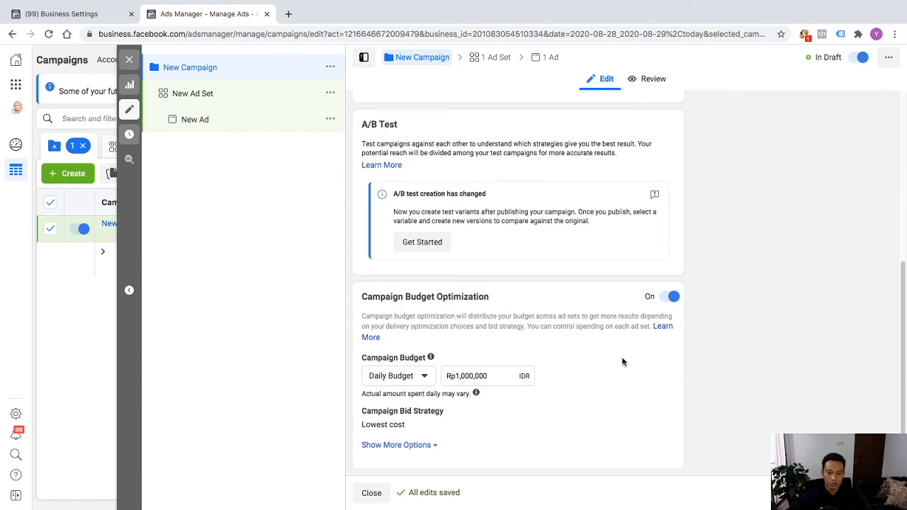
- Continue to the new ad set and set its pixel to Custom Conversion with Custom Convertion Gamis as the conversion event
{"action": "left_click", "coordinate": [876, 492]}
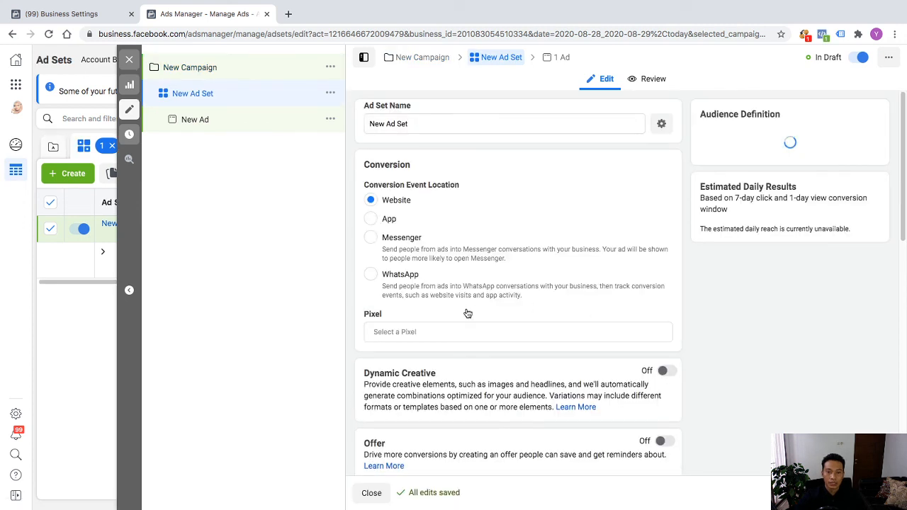
{"action": "left_click", "coordinate": [445, 330]}
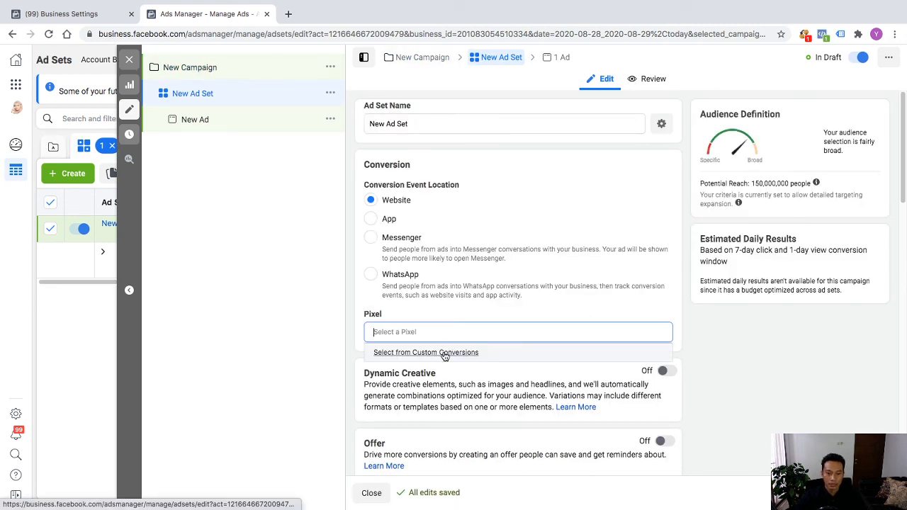
{"action": "left_click", "coordinate": [444, 354]}
{"action": "left_click", "coordinate": [450, 365]}
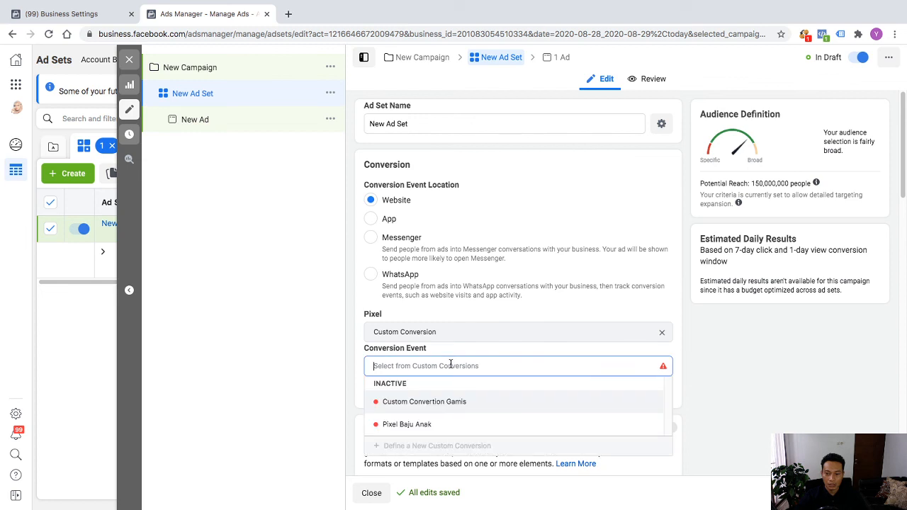
{"action": "mouse_move", "coordinate": [424, 410]}
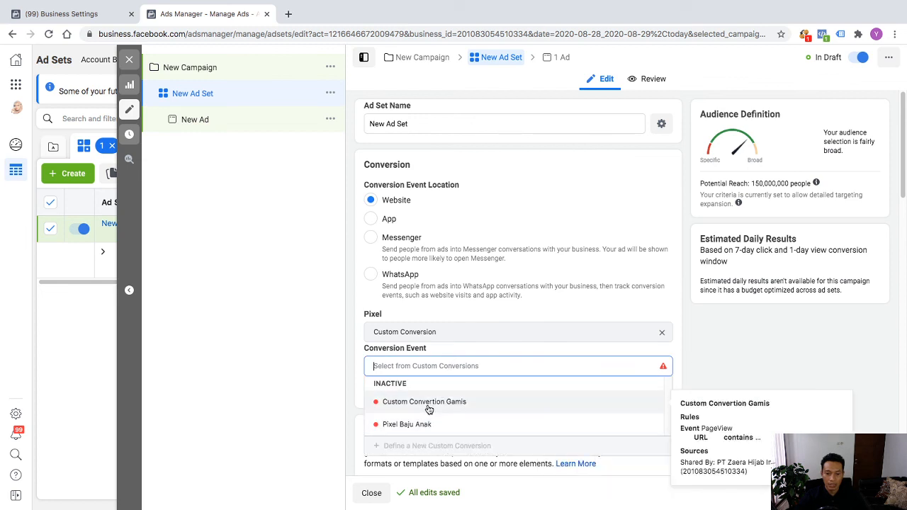
{"action": "mouse_move", "coordinate": [433, 427]}
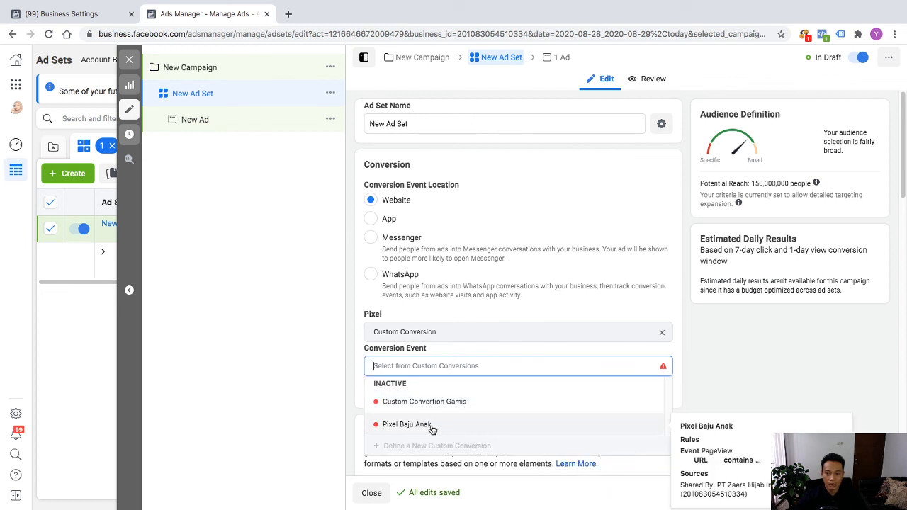
{"action": "left_click", "coordinate": [446, 402]}
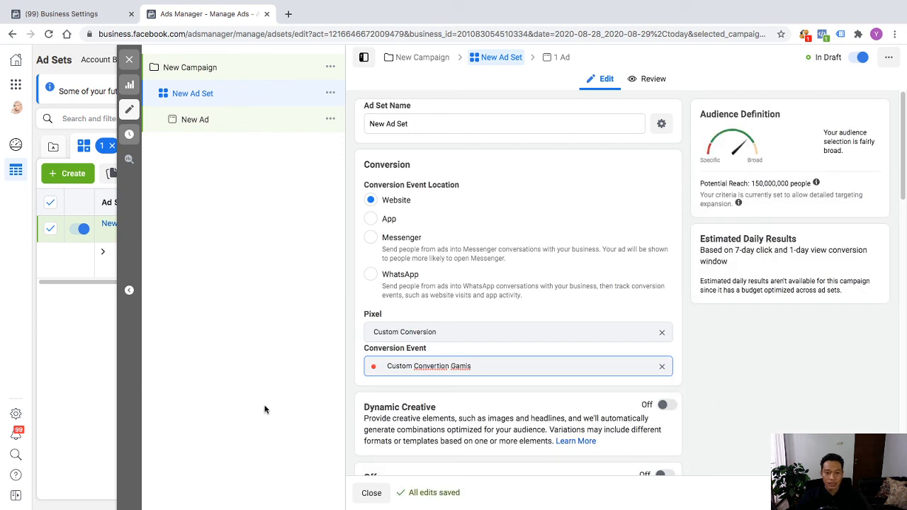
{"action": "left_click_drag", "start_coordinate": [475, 366], "coordinate": [381, 366]}
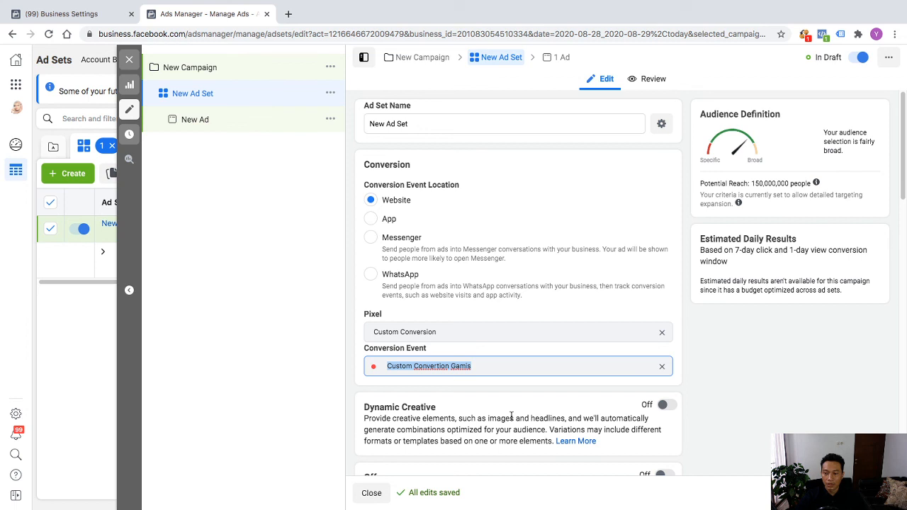
{"action": "mouse_move", "coordinate": [673, 2]}
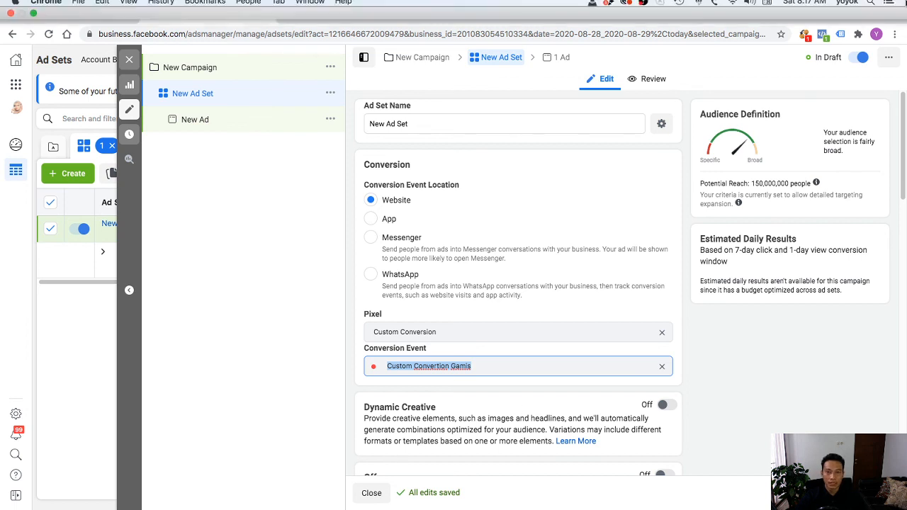